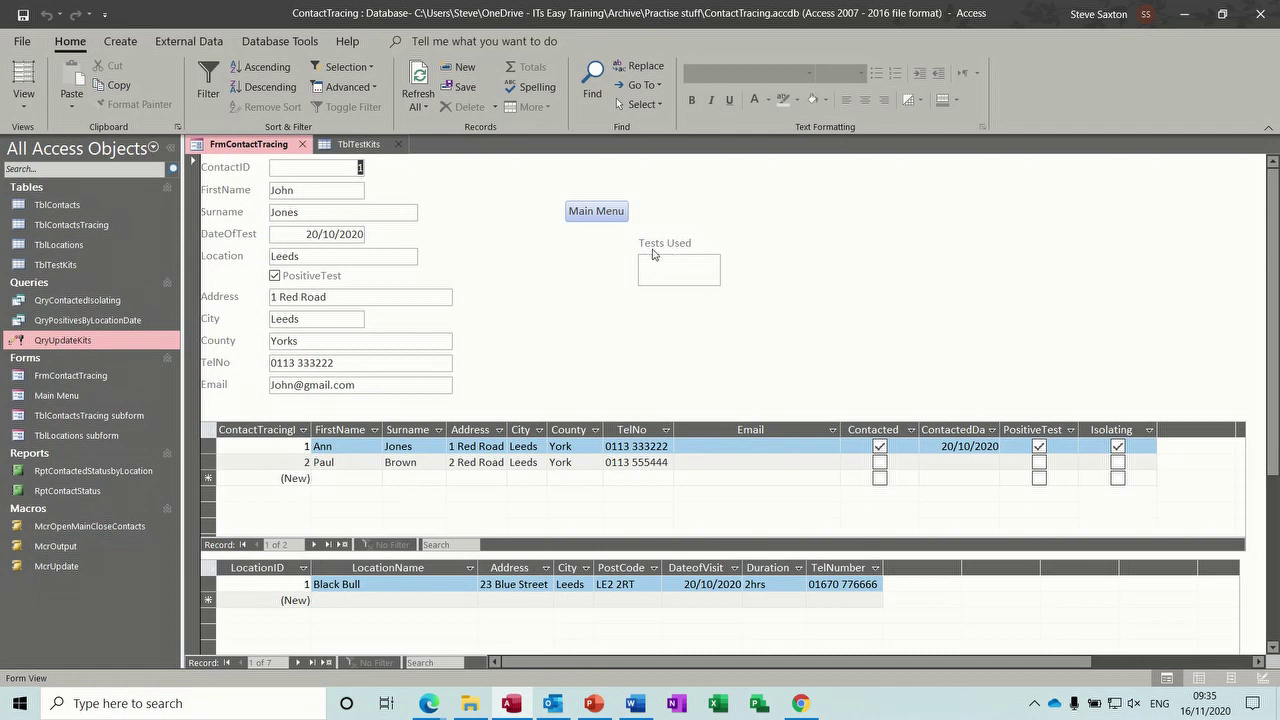
Step: Open TblContacts in Design View past the read-only warning to inspect it, then close it
right_click(84, 208)
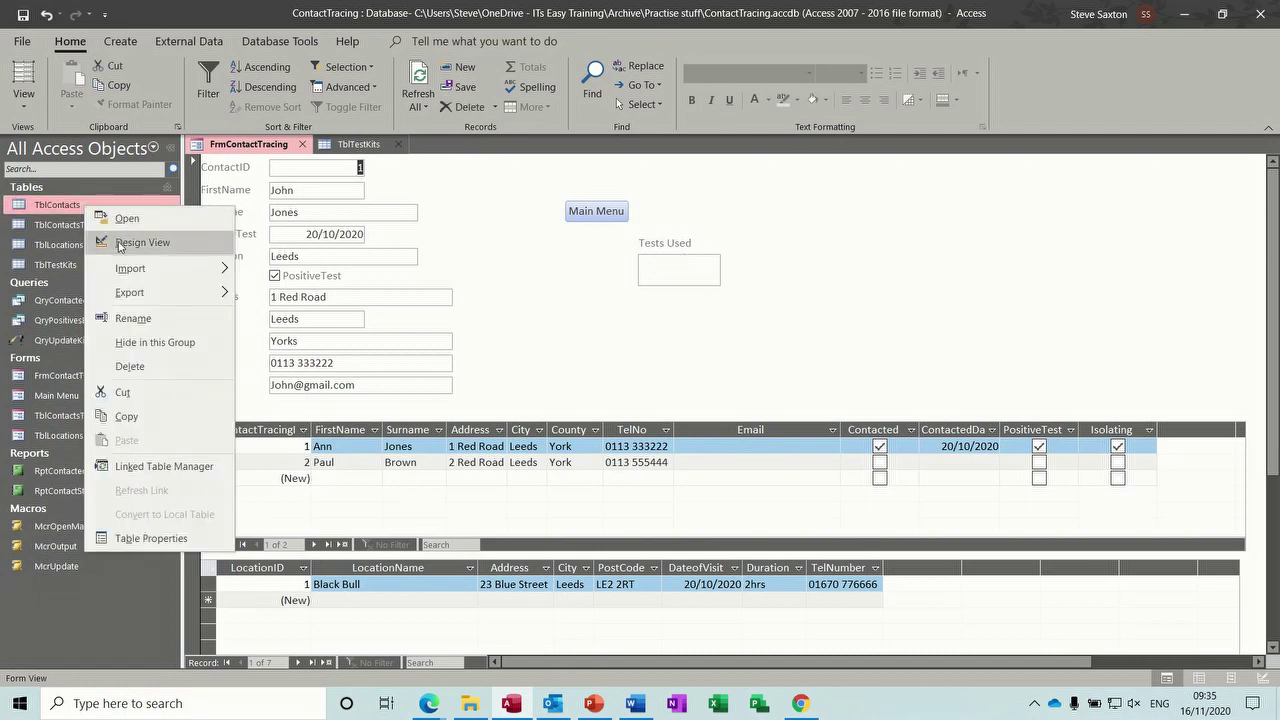
left_click(118, 242)
left_click(608, 417)
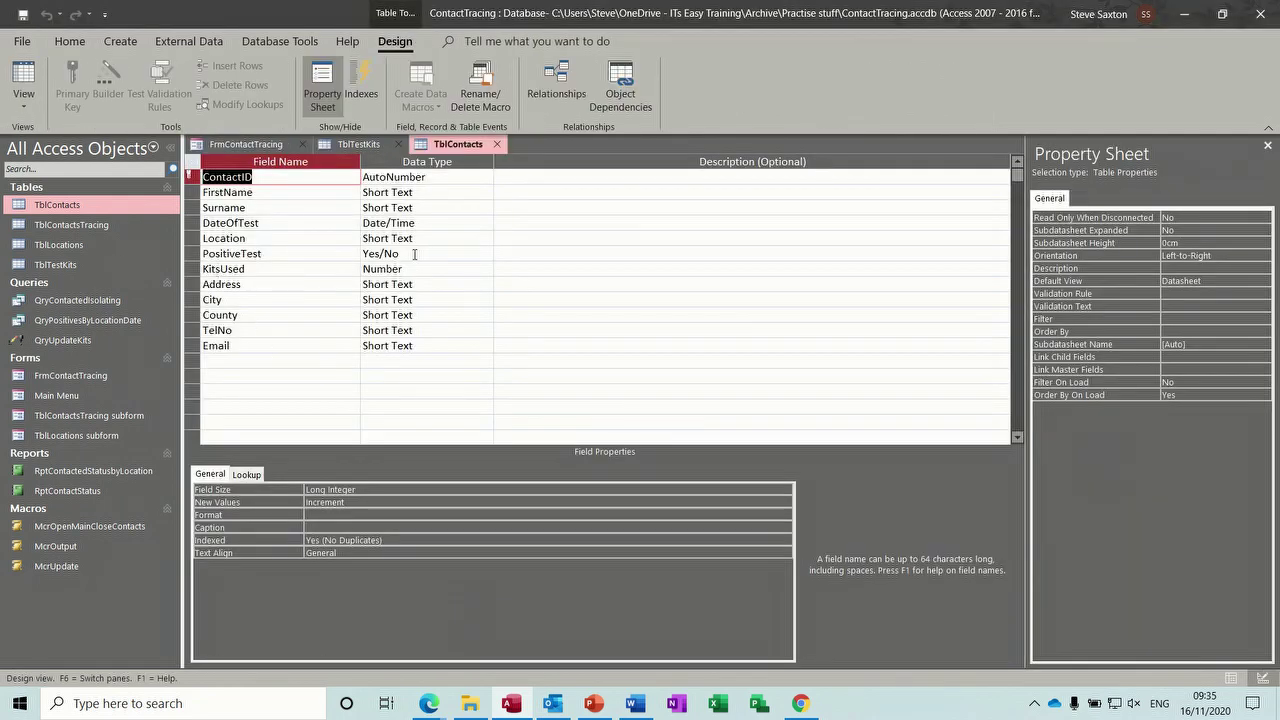
left_click(497, 145)
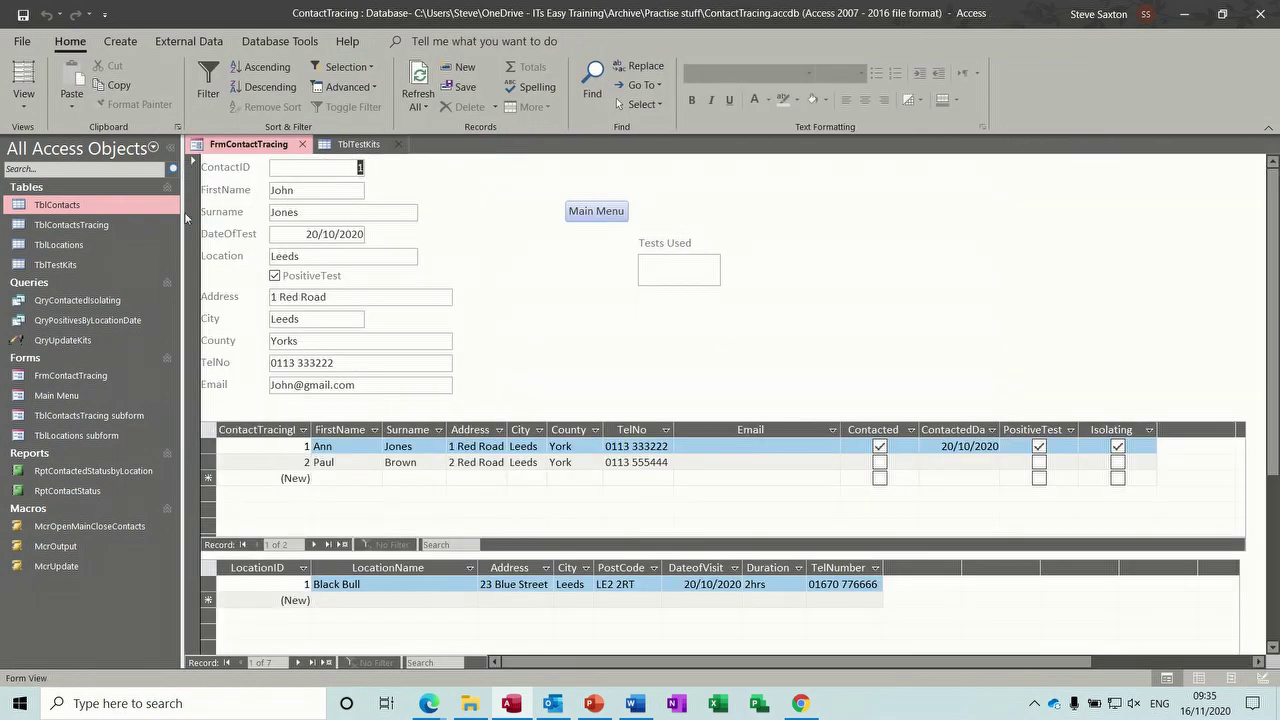
Step: Open the TblTestKits table's data and dismiss the Write Conflict warning
left_click(67, 268)
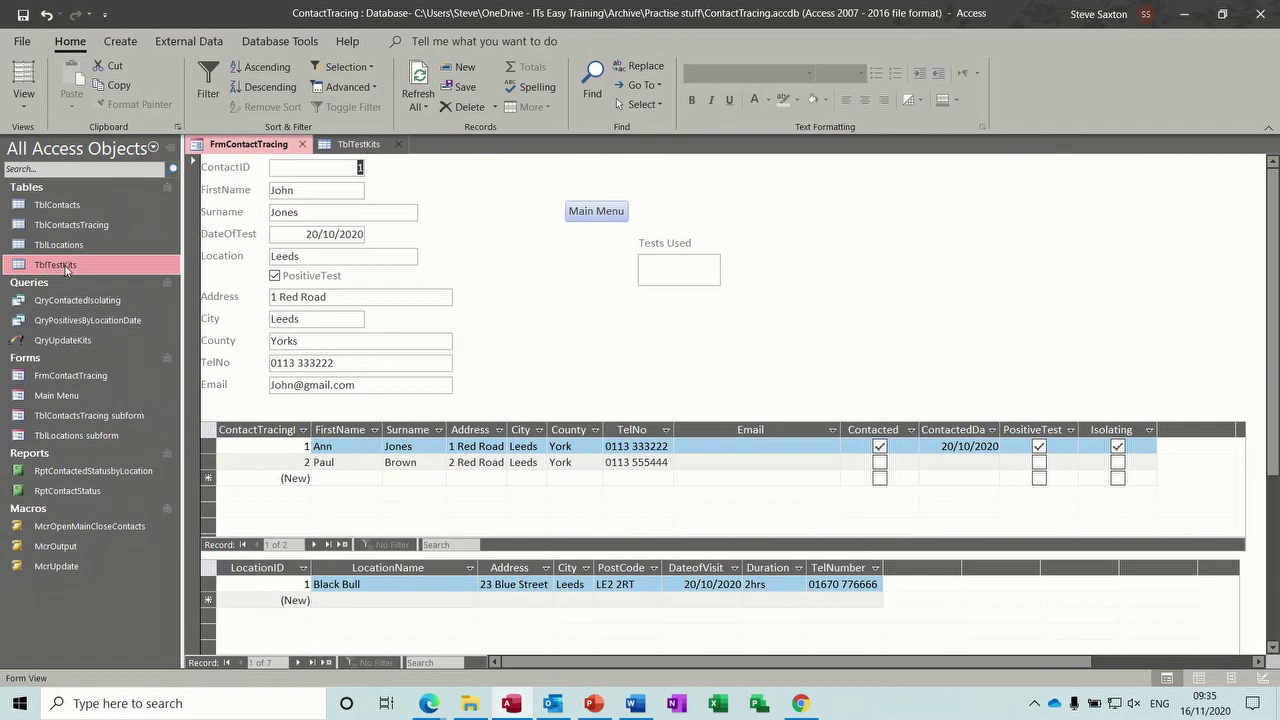
double_click(67, 266)
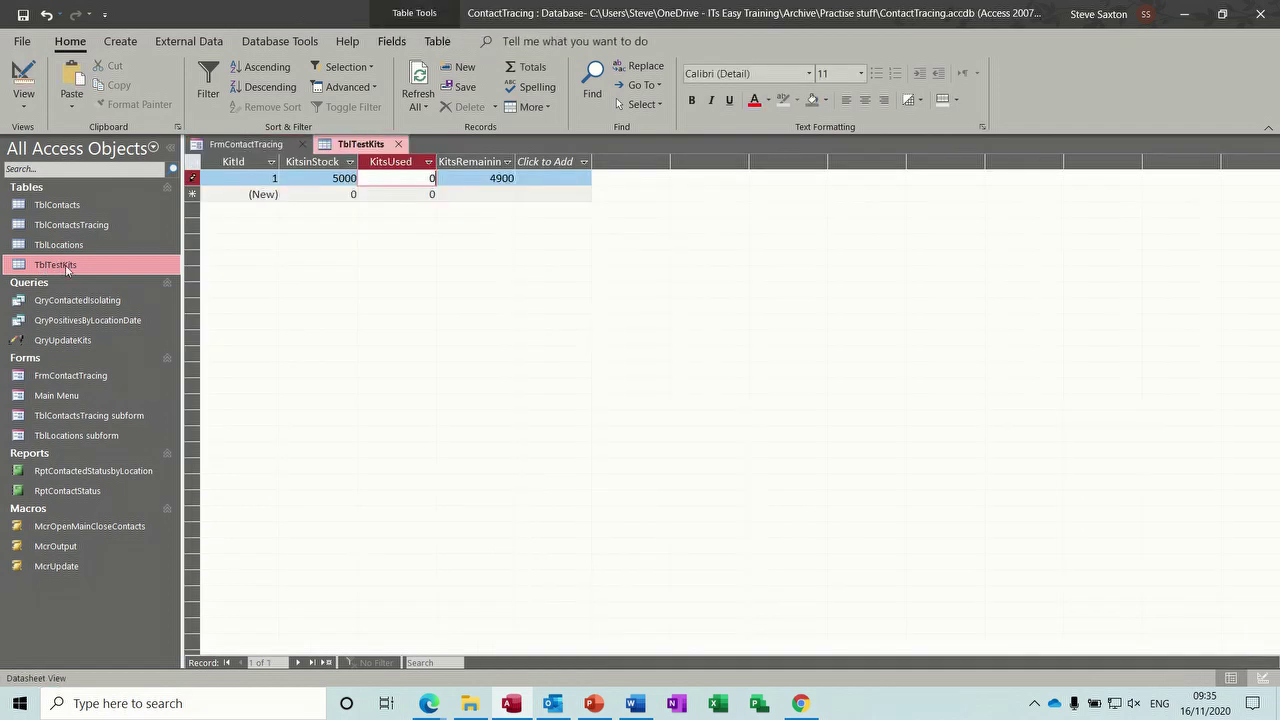
left_click(398, 196)
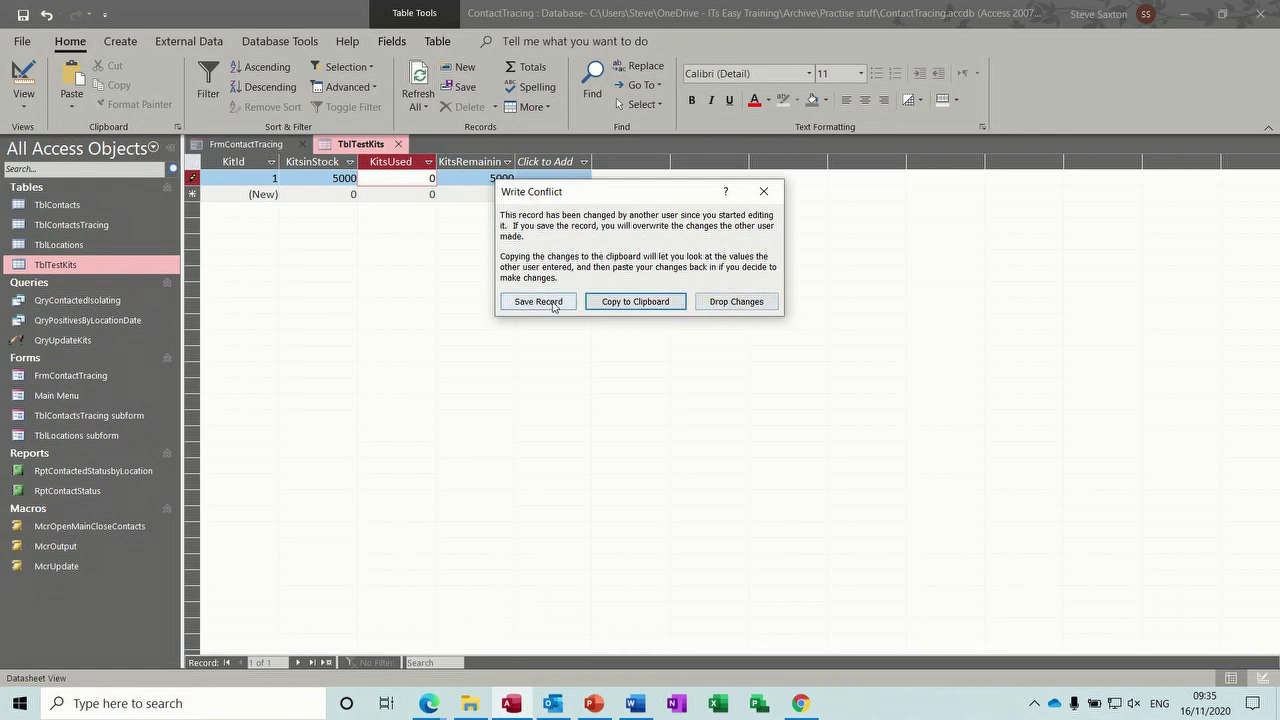
left_click(765, 195)
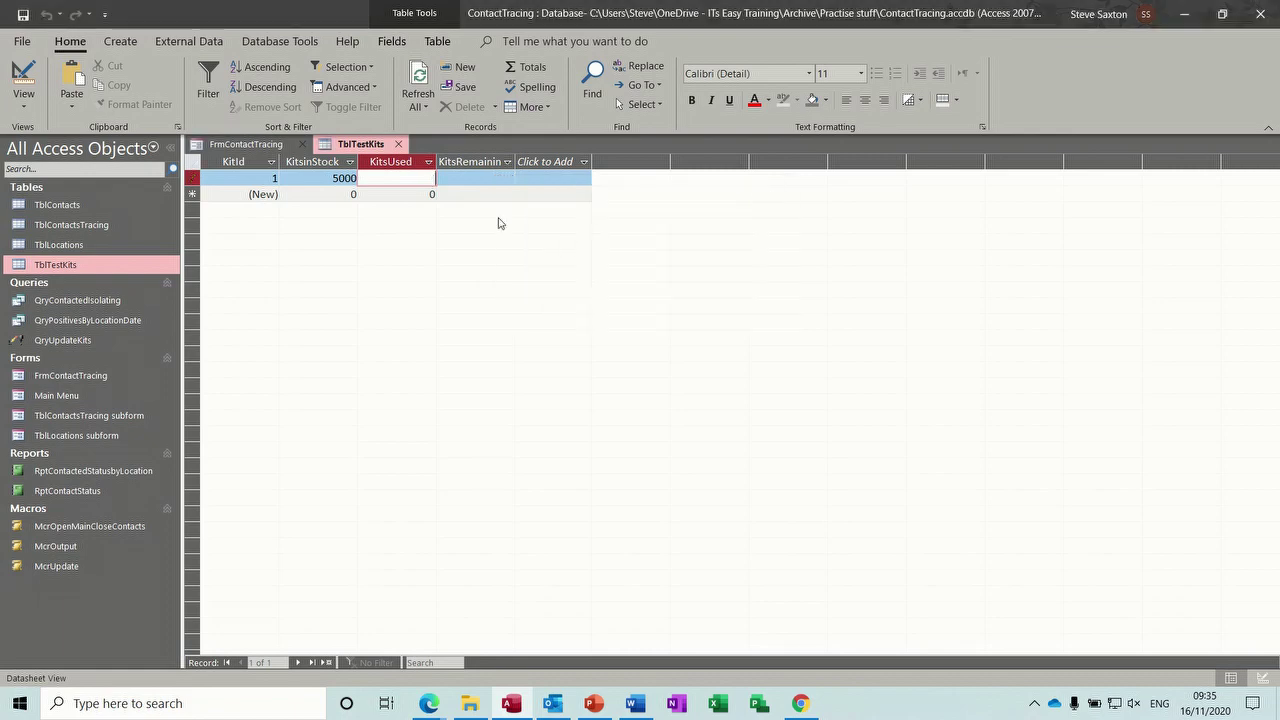
Step: Enter 10 in row 1's KitsUsed as a test and commit it, refreshing KitsRemaining
left_click(383, 194)
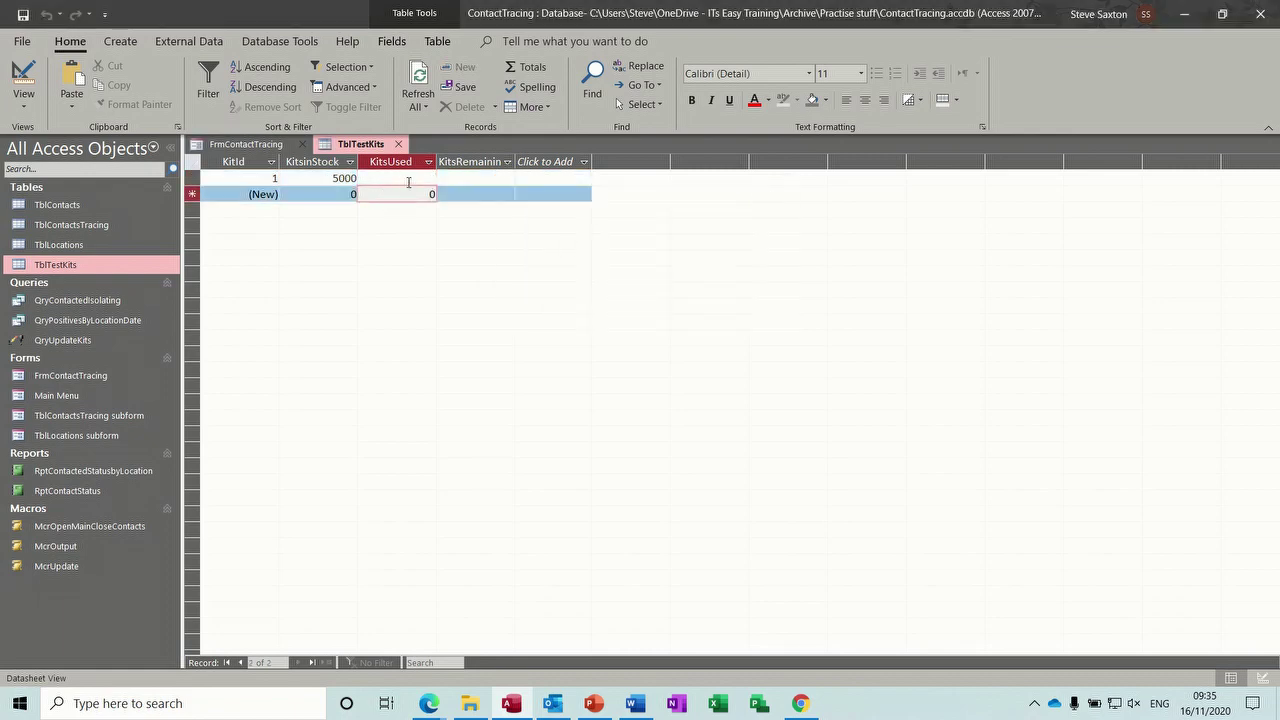
left_click(409, 177)
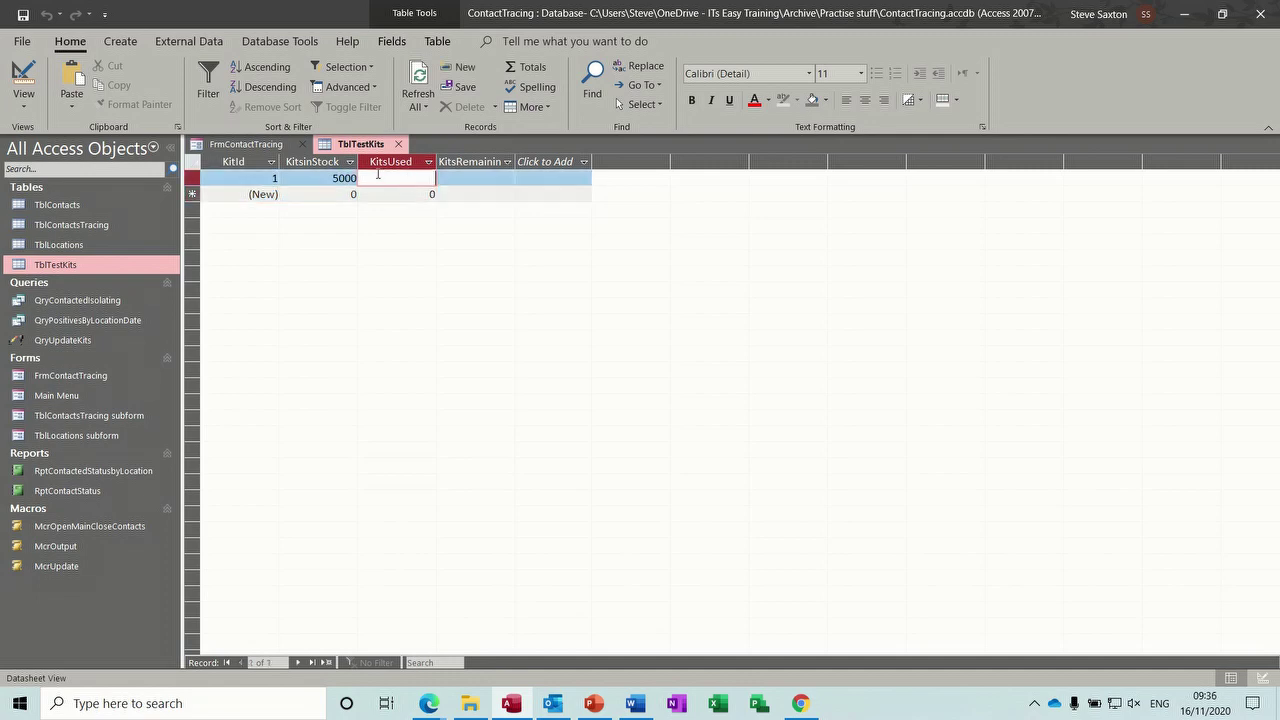
left_click(465, 176)
left_click(411, 177)
type("10")
left_click(404, 193)
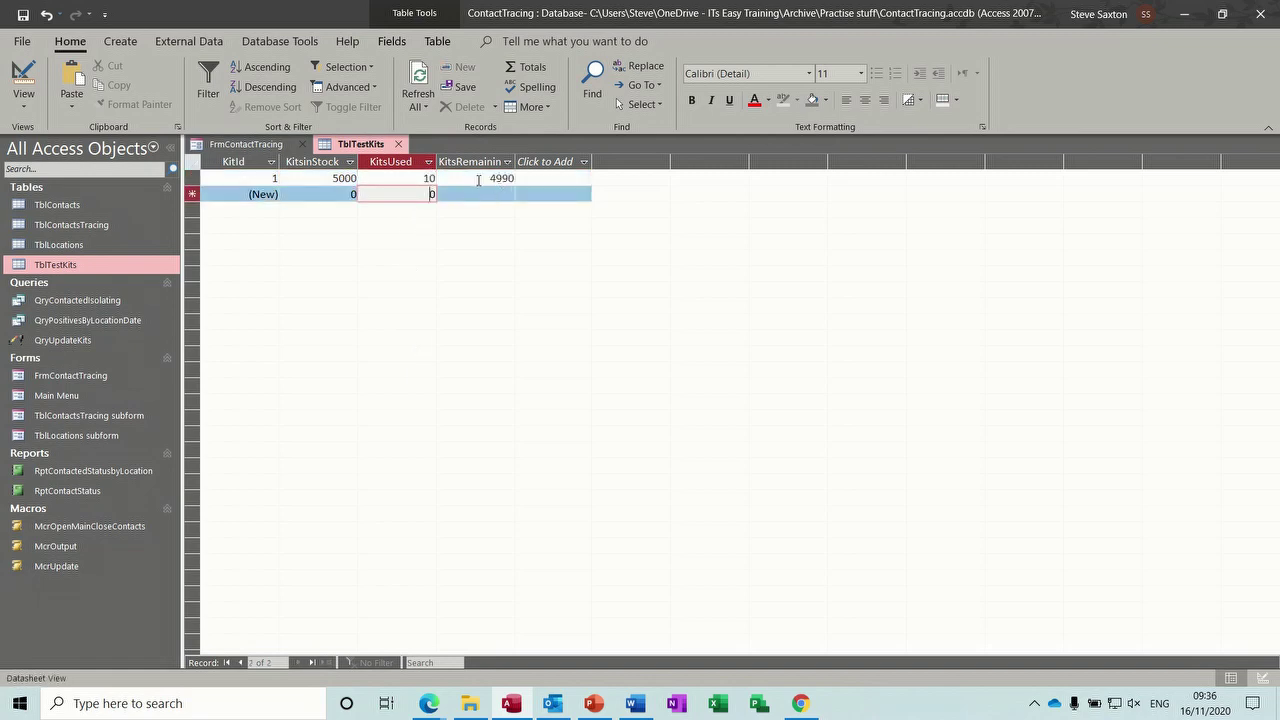
Step: Change KitsUsed back to 0 and return to the FrmContactTracing form
double_click(428, 178)
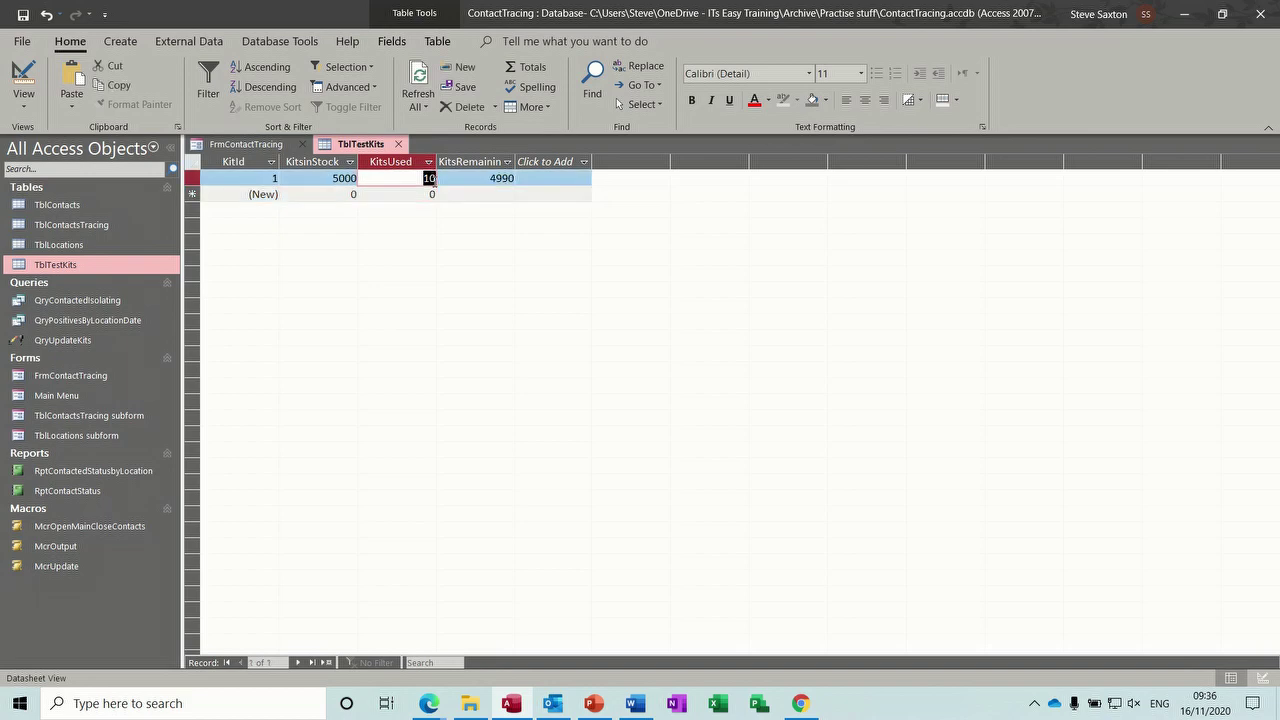
type("0")
left_click(268, 148)
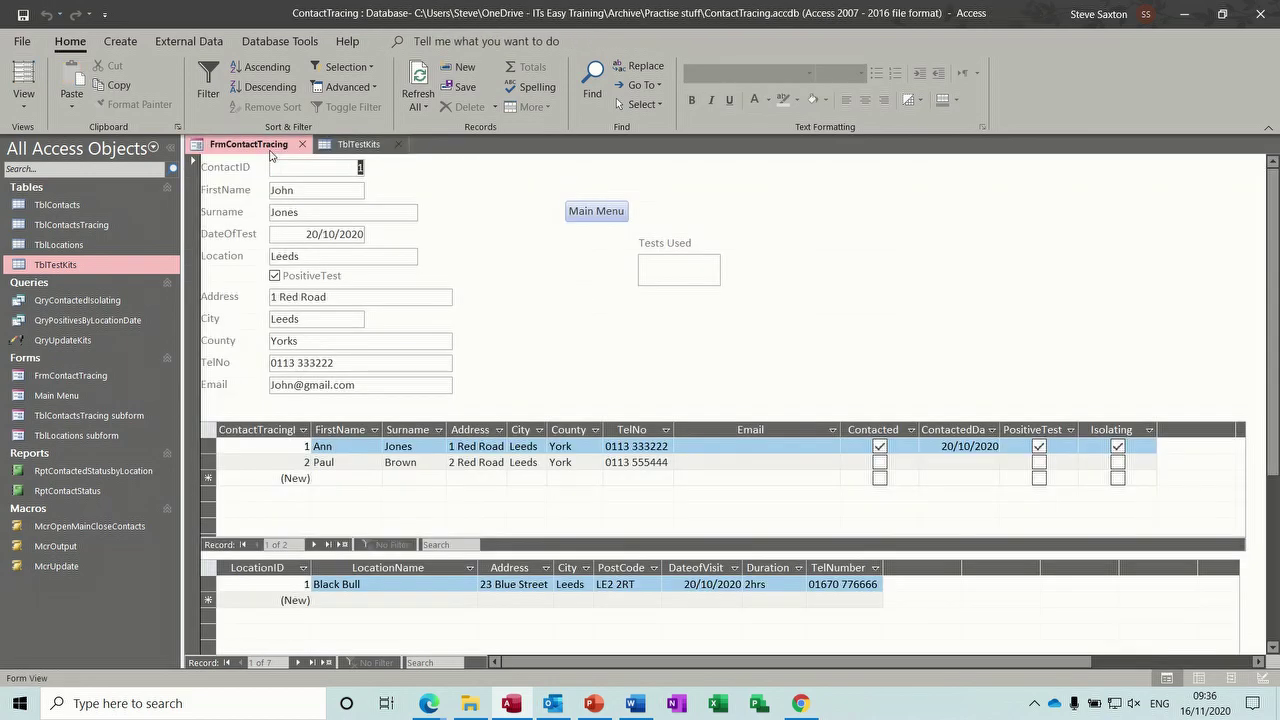
Step: View TblTestKits in Design View, check KitsRemaining's Calculated data type, then close the table
left_click(360, 144)
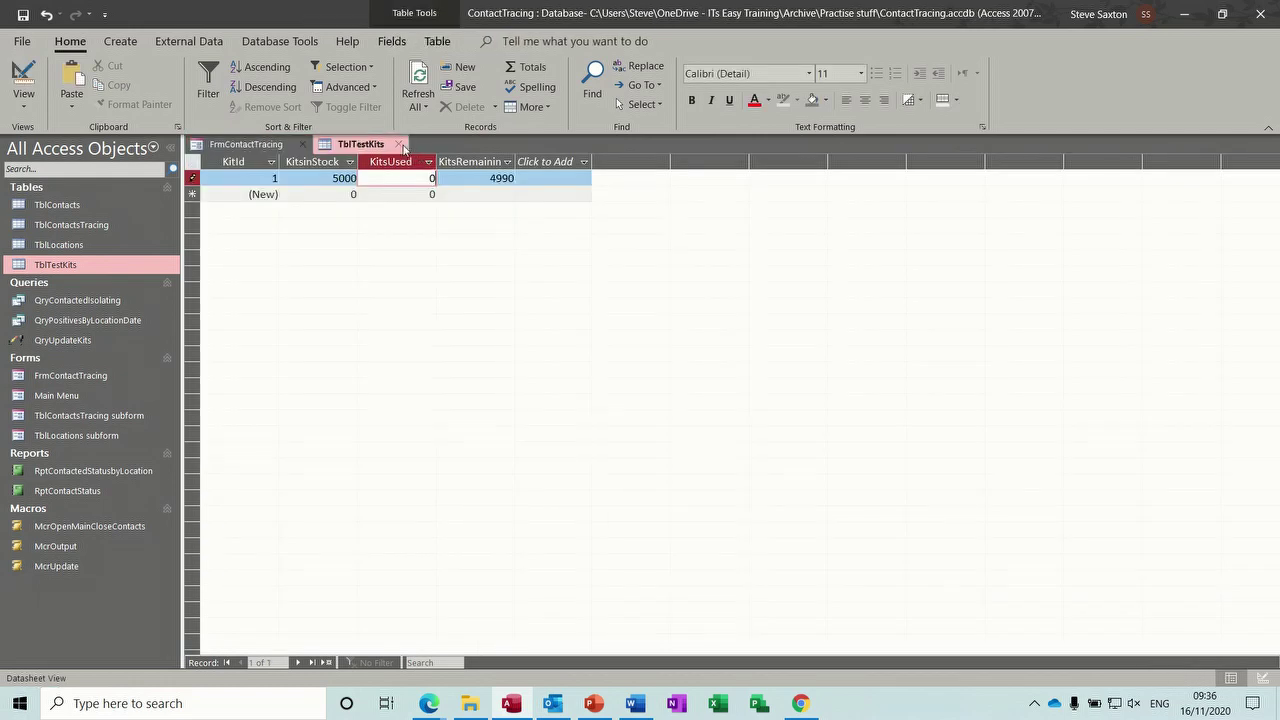
left_click(23, 80)
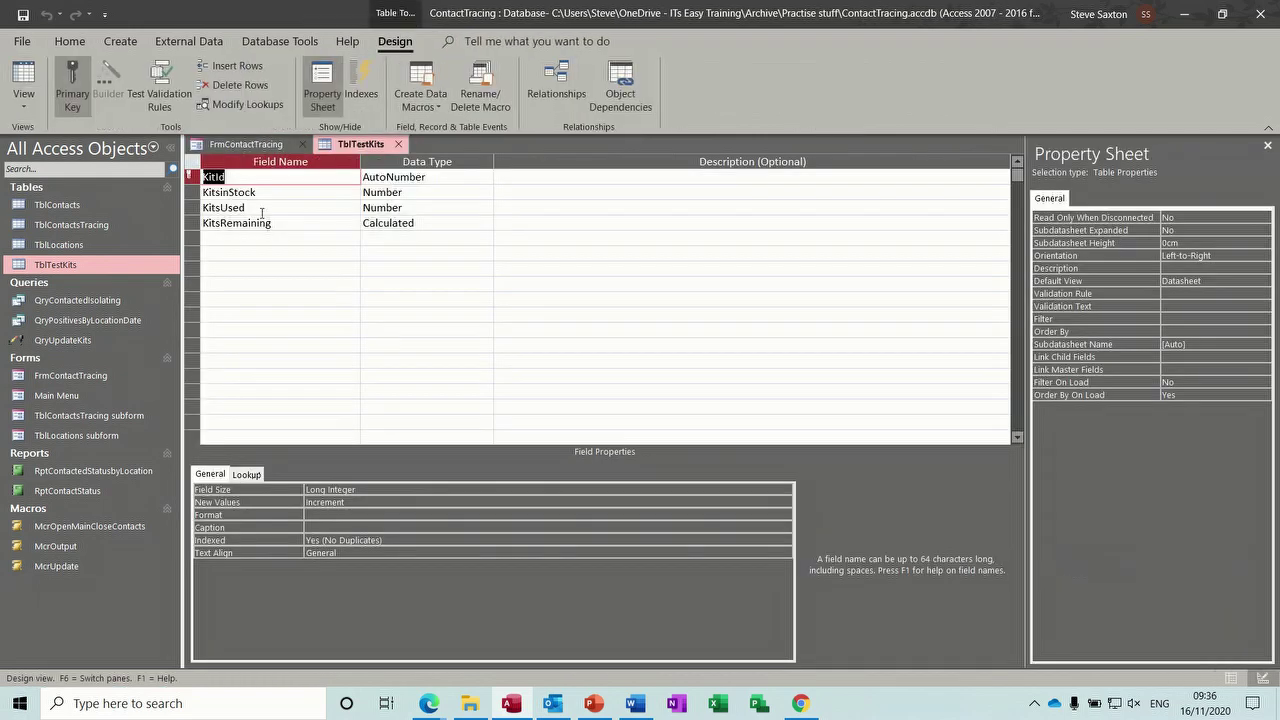
left_click(294, 224)
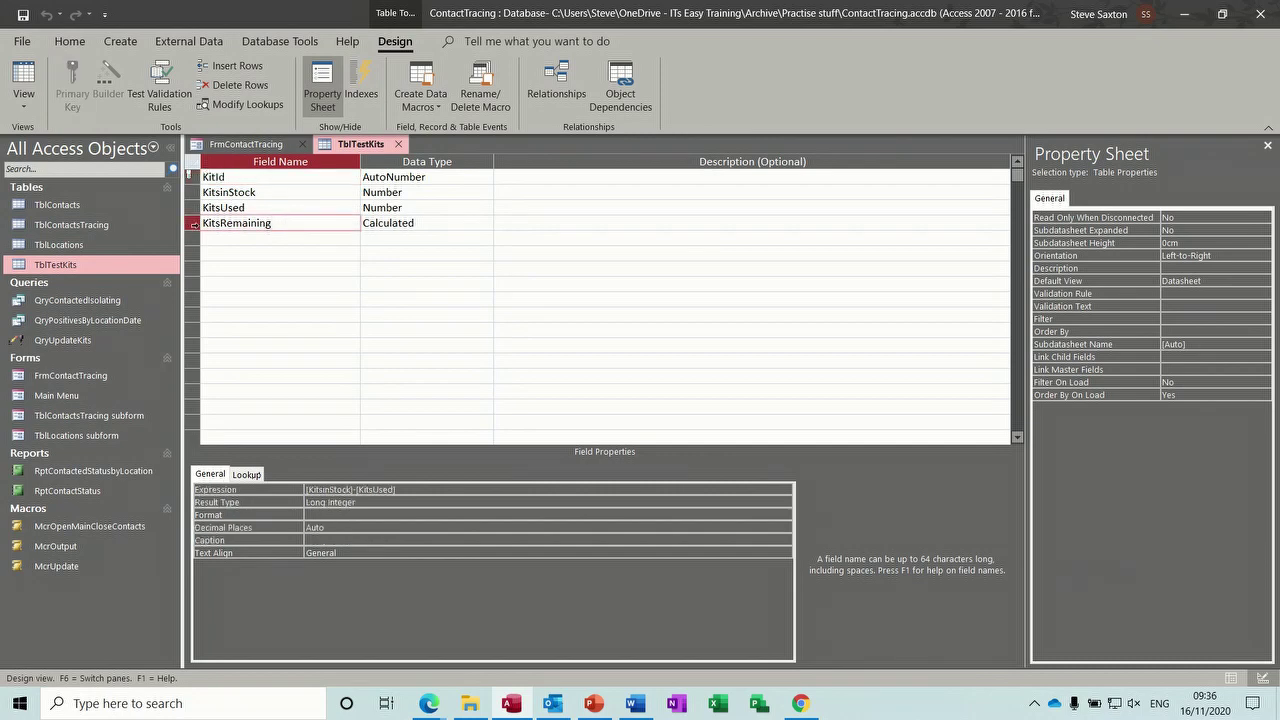
left_click(447, 224)
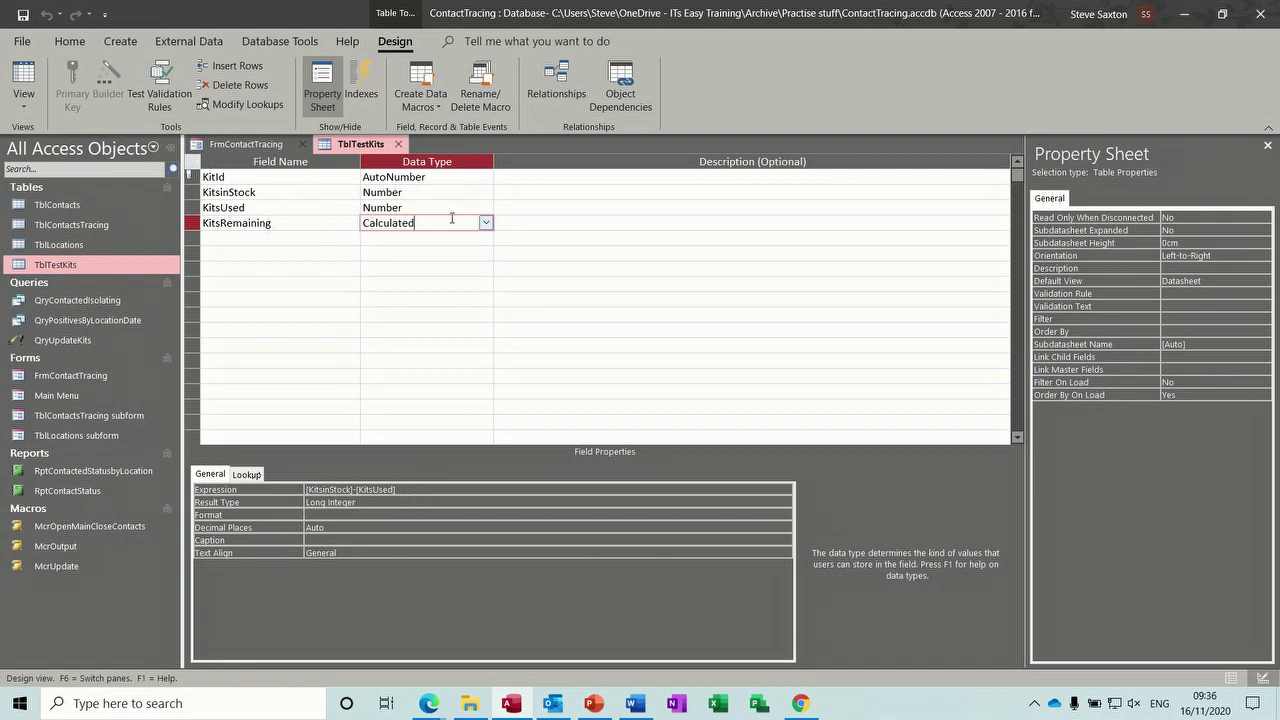
left_click(398, 144)
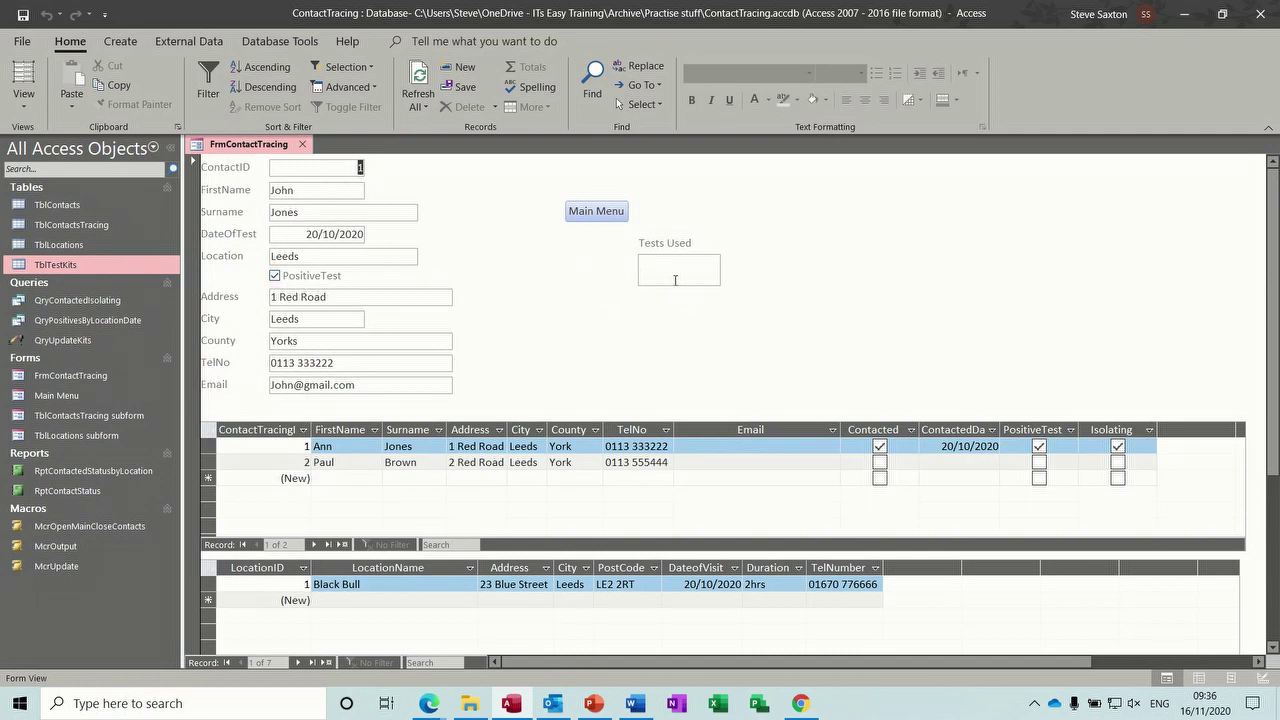
Step: Enter 1 in Tests Used and accept both update prompts, then check TblTestKits shows 1 used, 4999 remaining
left_click(710, 278)
key("Return")
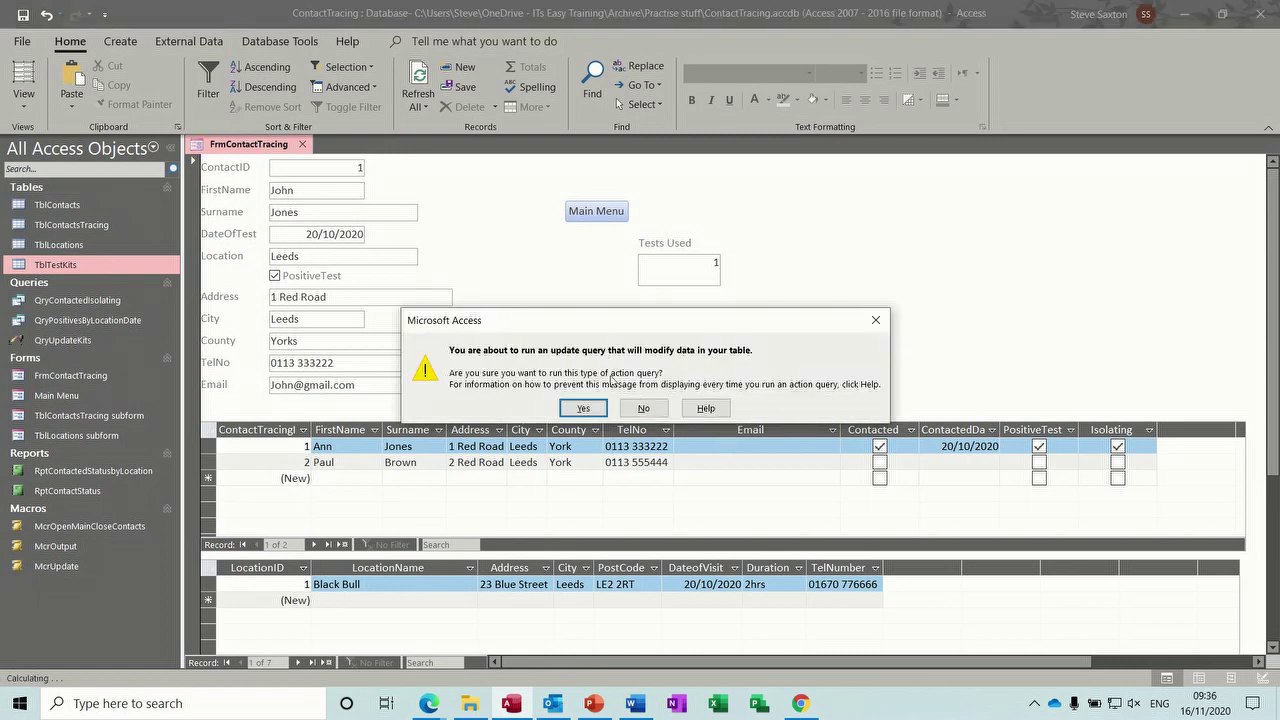
left_click(585, 409)
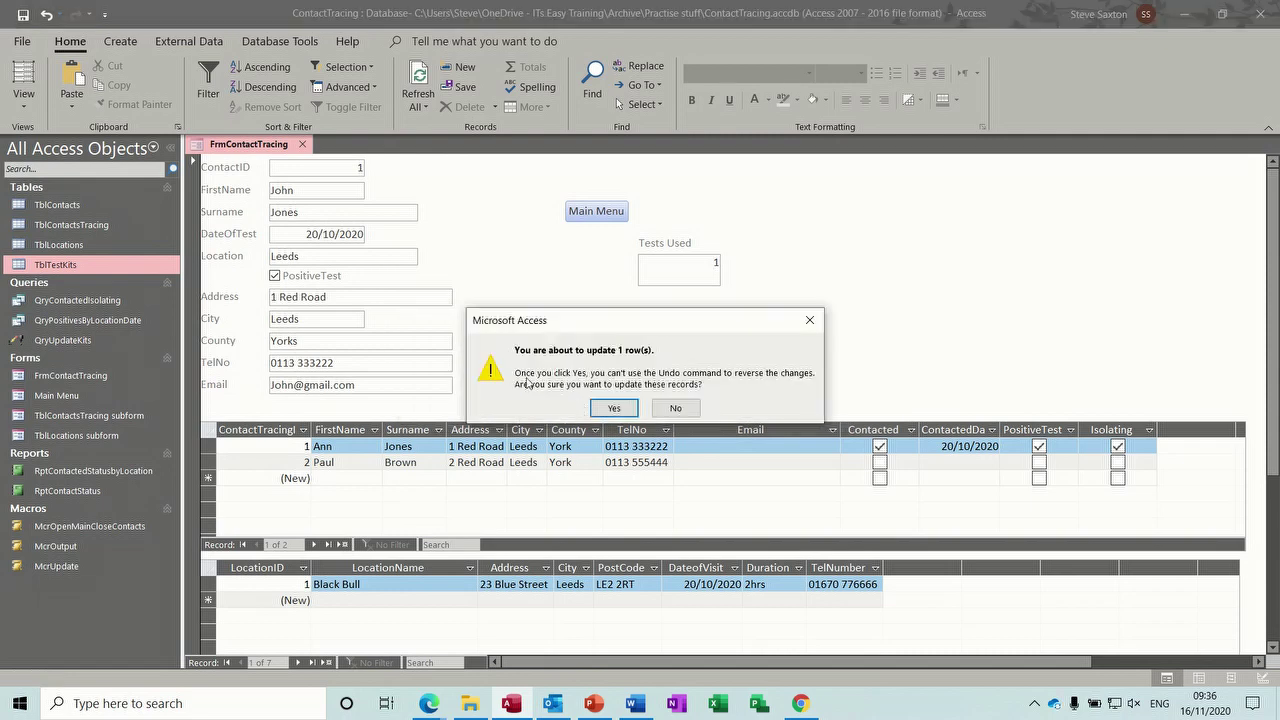
left_click(612, 408)
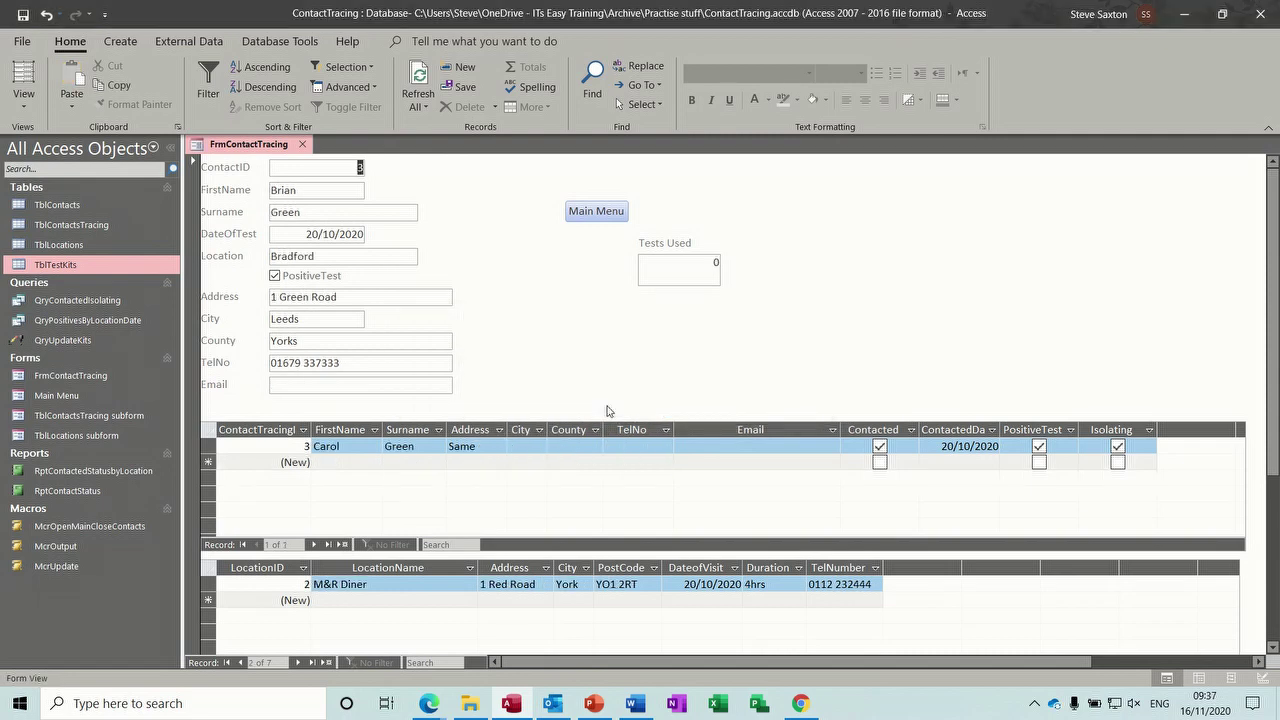
double_click(73, 266)
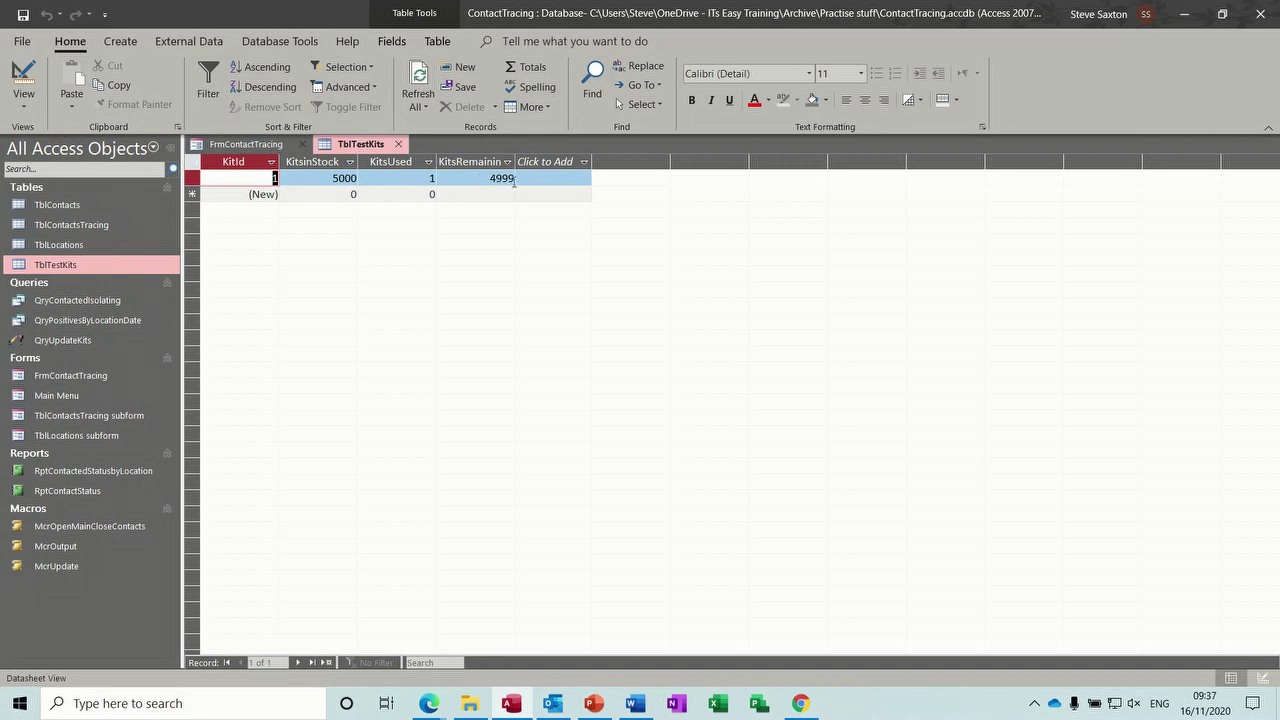
left_click(399, 145)
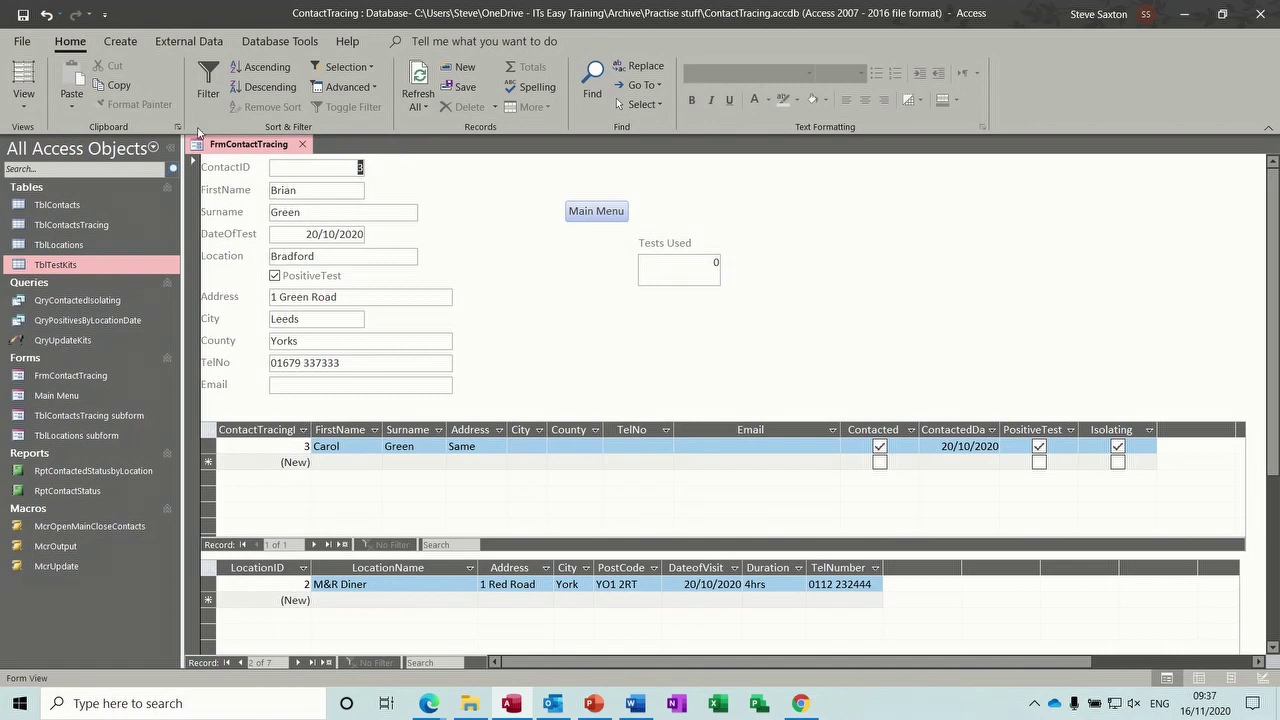
Step: Switch the form to Design View and delete the Tests Used box with its label
left_click(24, 106)
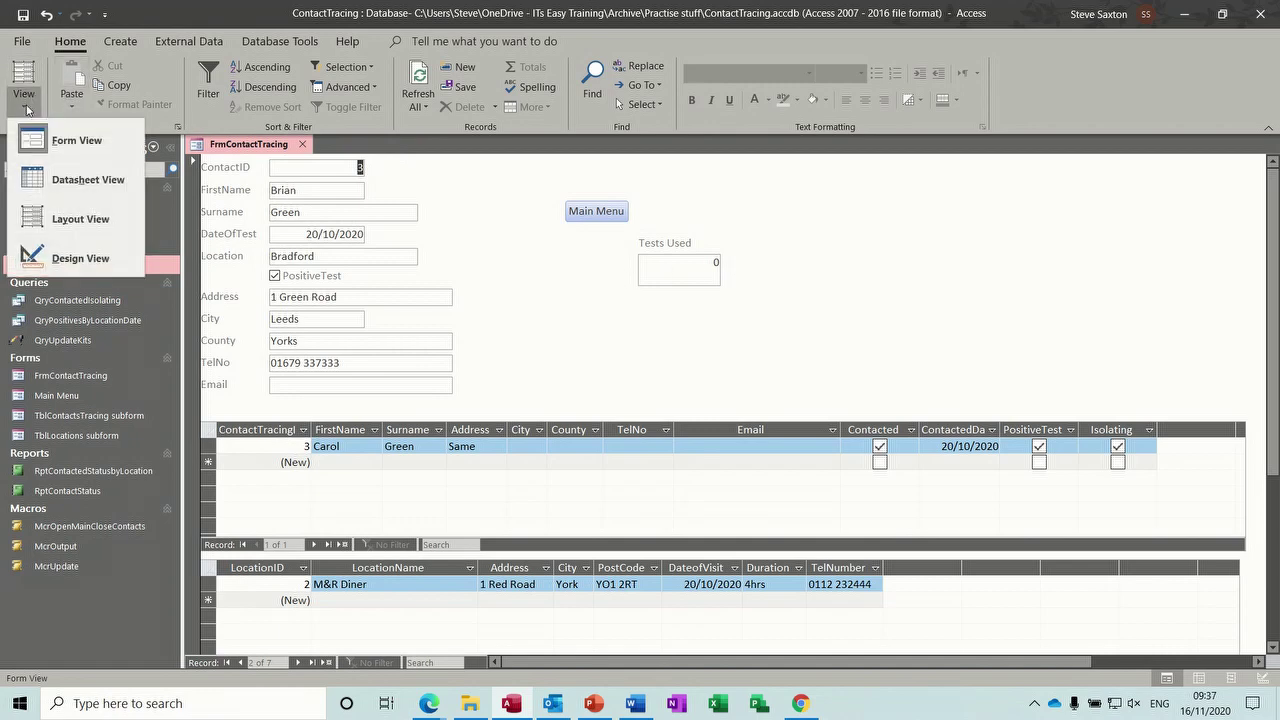
left_click(80, 258)
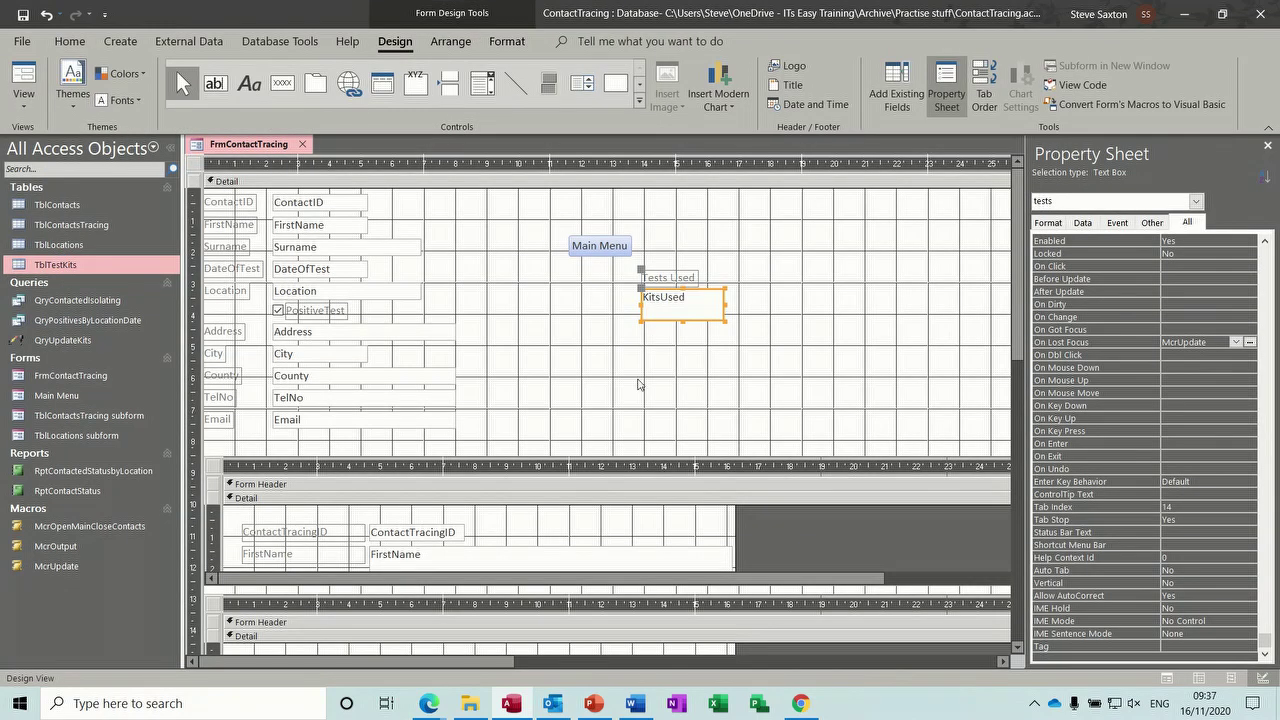
key("Delete")
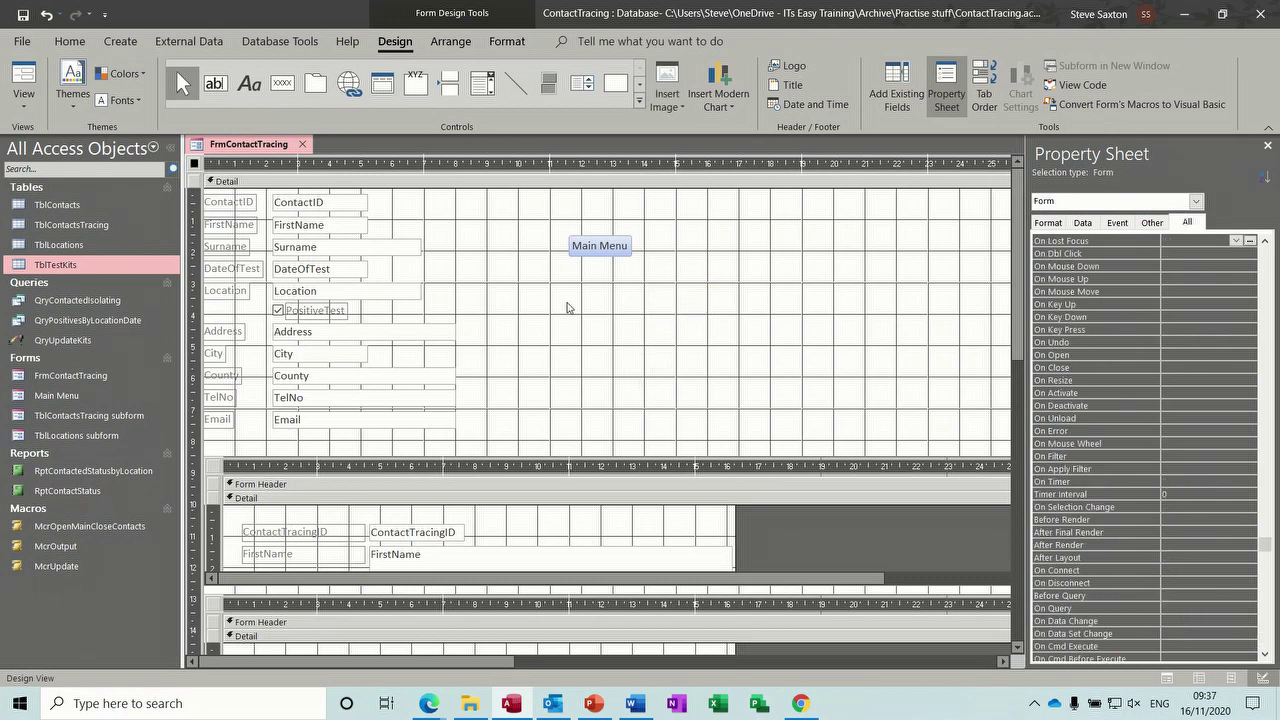
Step: Delete the QryUpdateKits query and the McrUpdate macro from the database
left_click(110, 342)
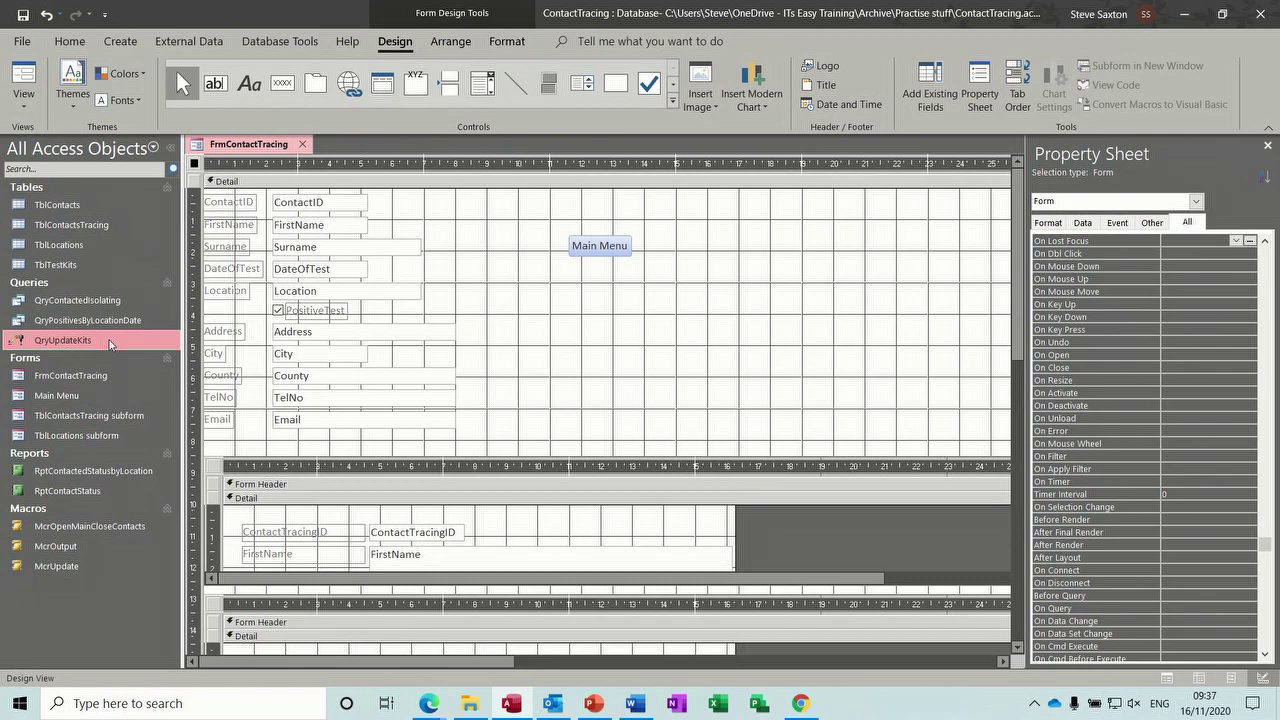
key("Delete")
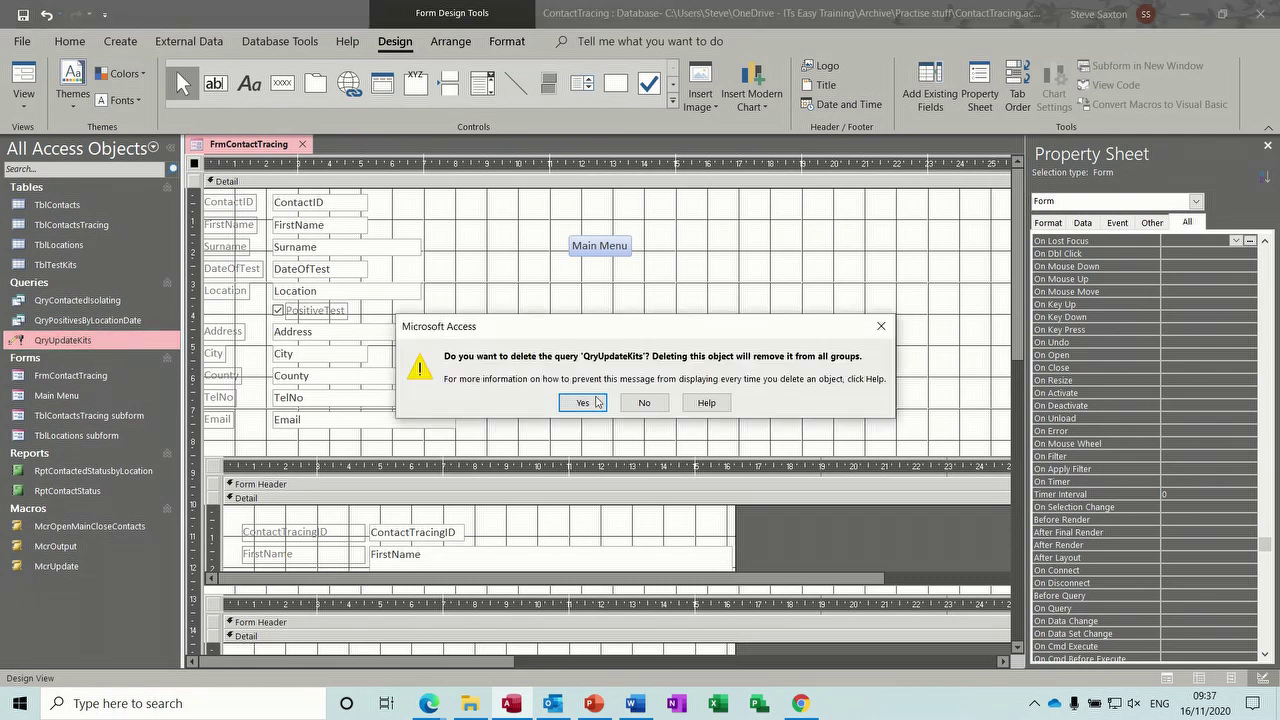
left_click(583, 403)
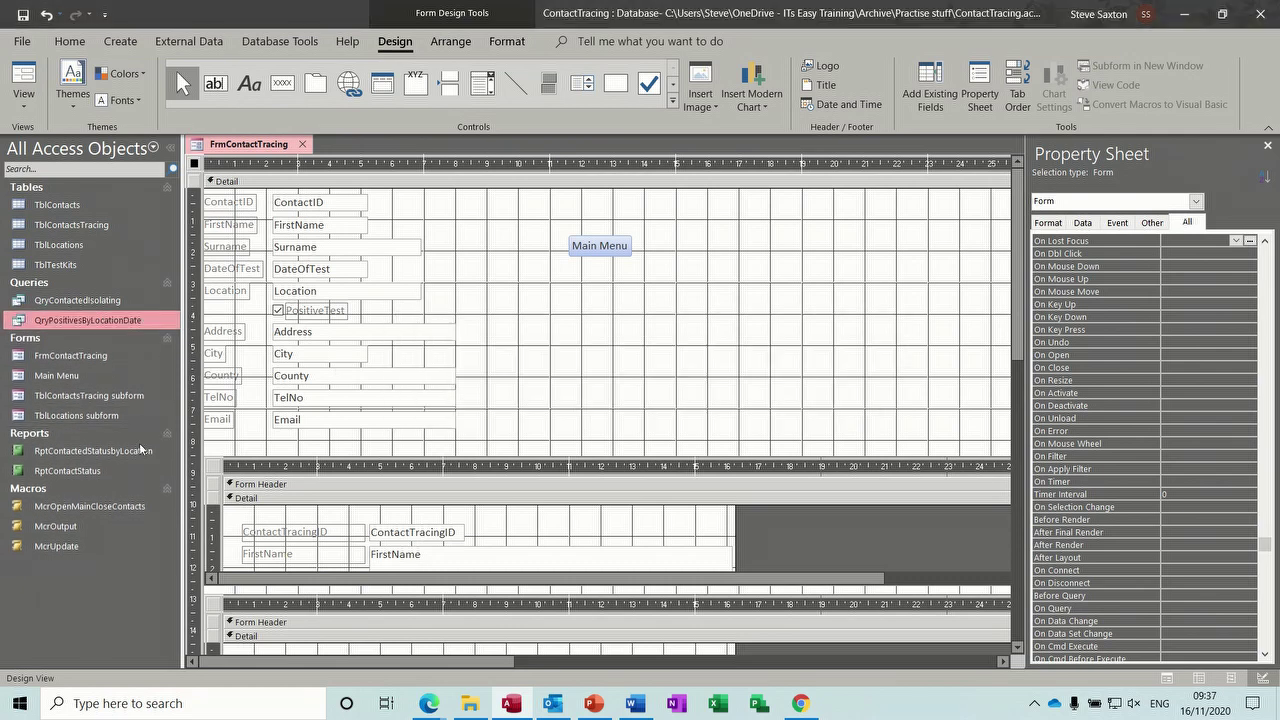
left_click(67, 550)
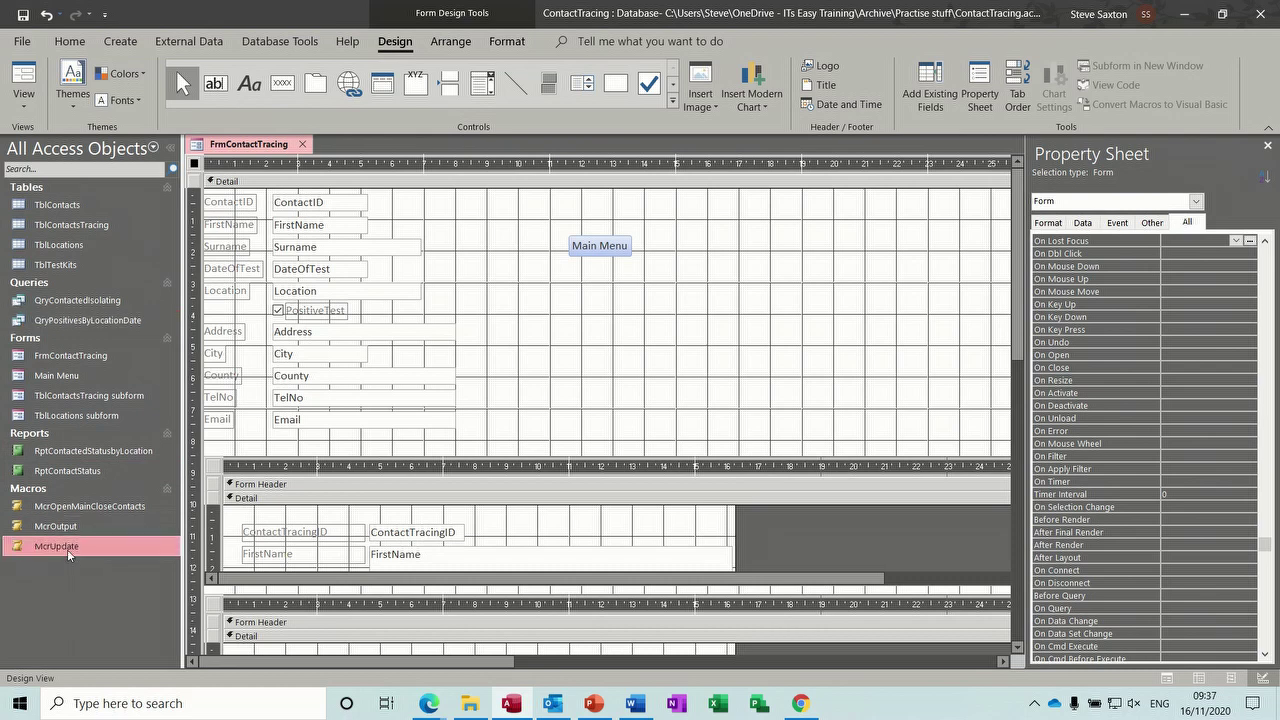
key("Delete")
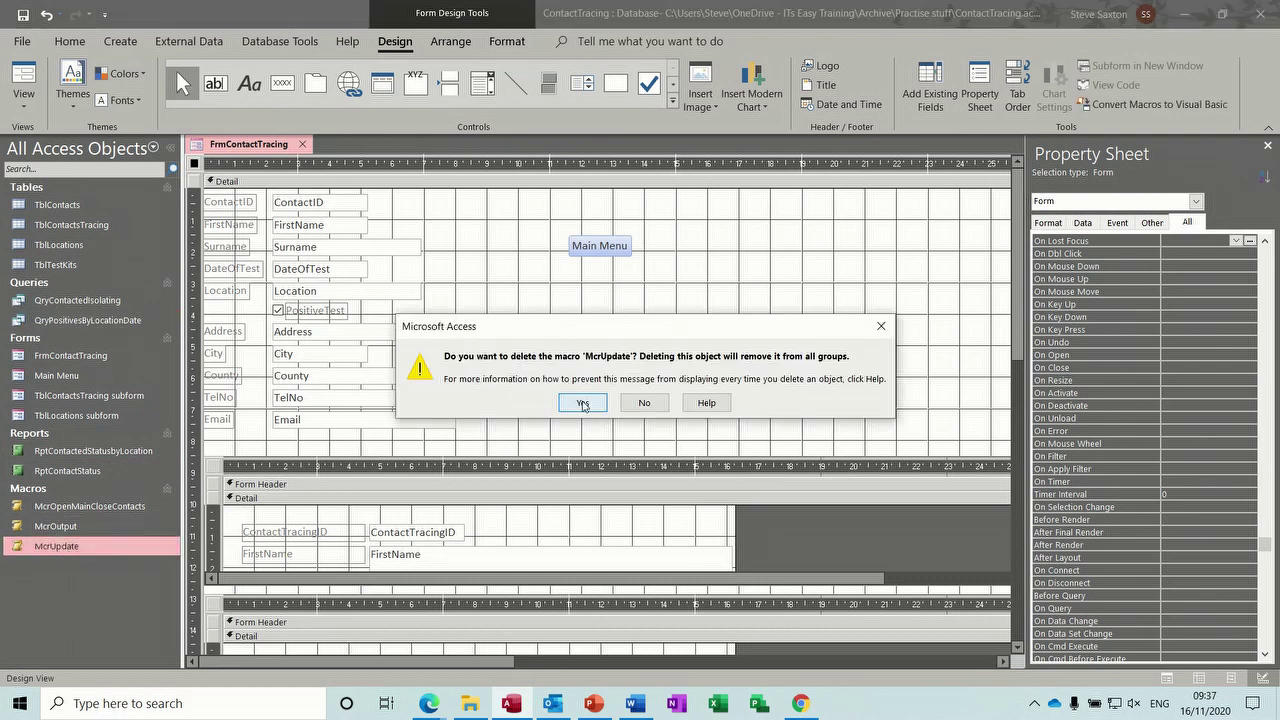
left_click(583, 403)
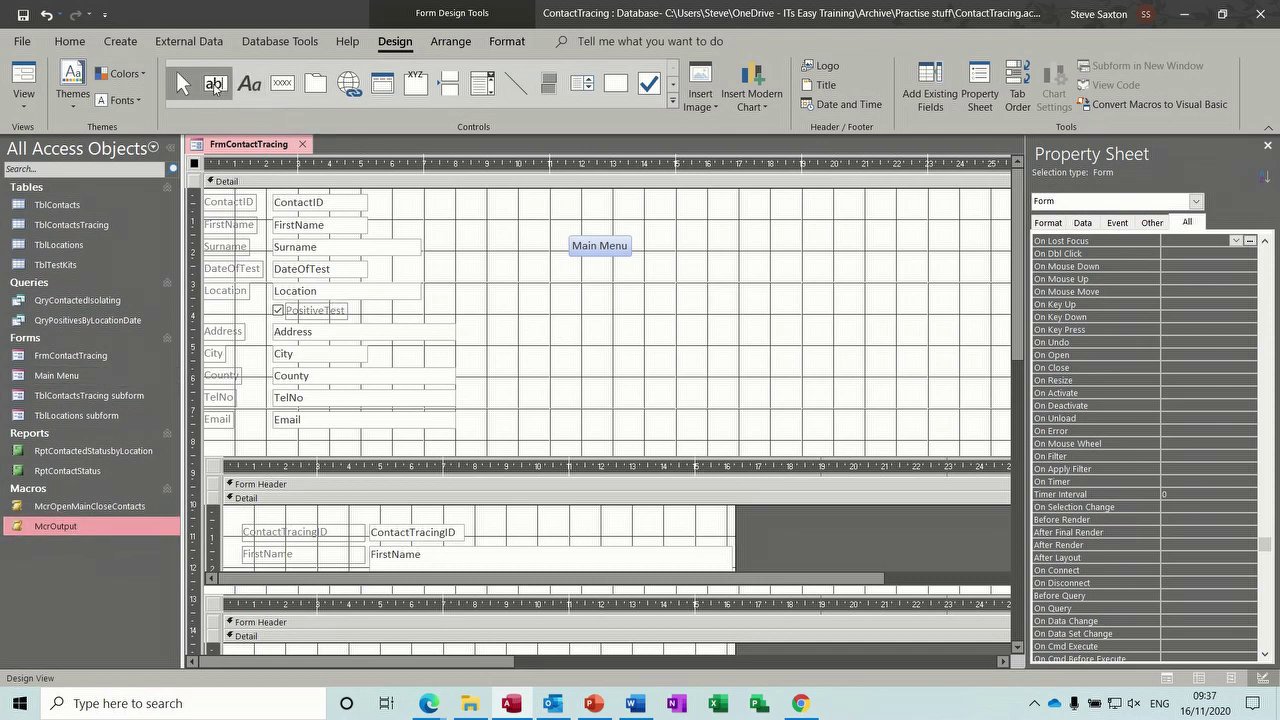
Step: Draw a new text box below Main Menu and bind its Control Source to KitsUsed
left_click(215, 83)
left_click_drag(594, 289, 645, 317)
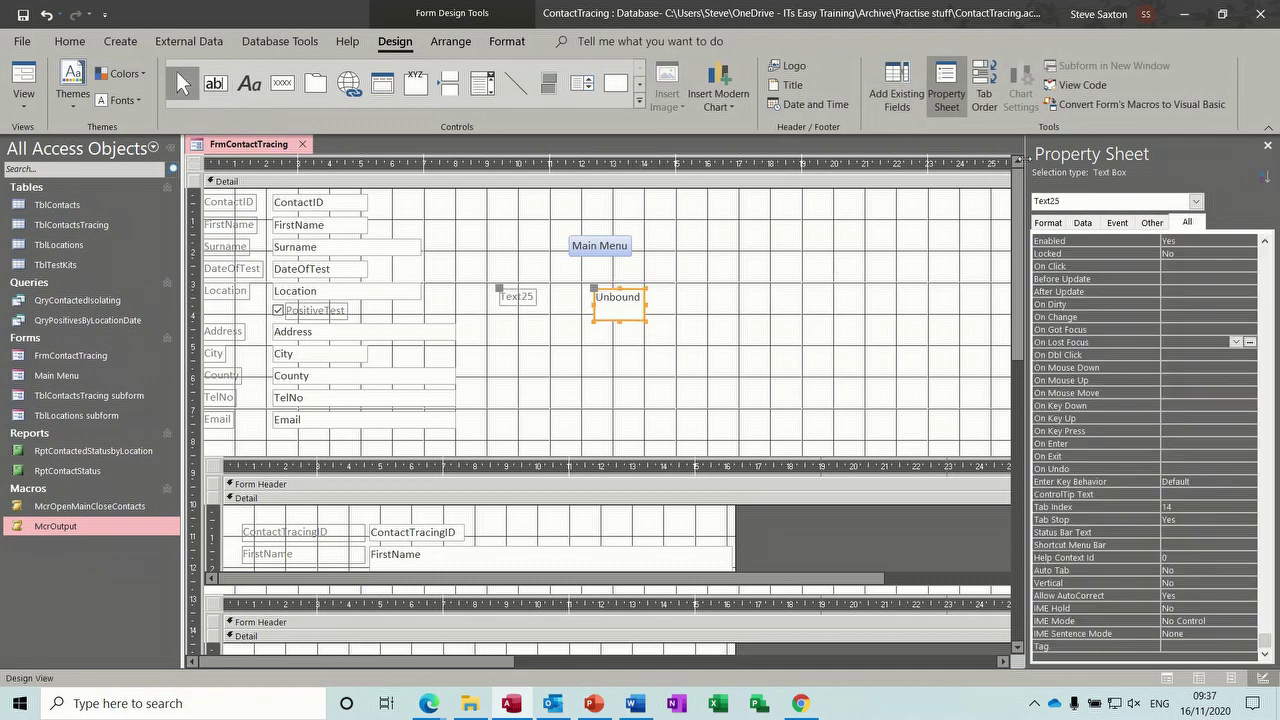
left_click(1083, 223)
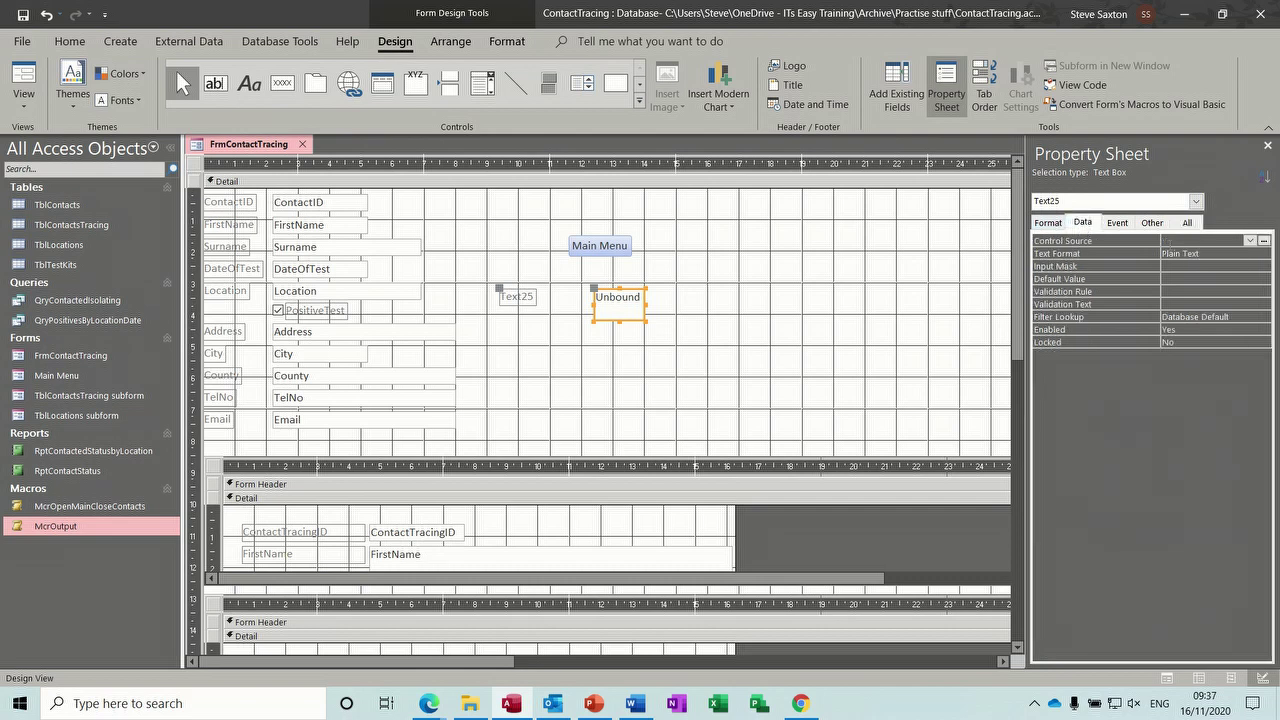
left_click(1250, 241)
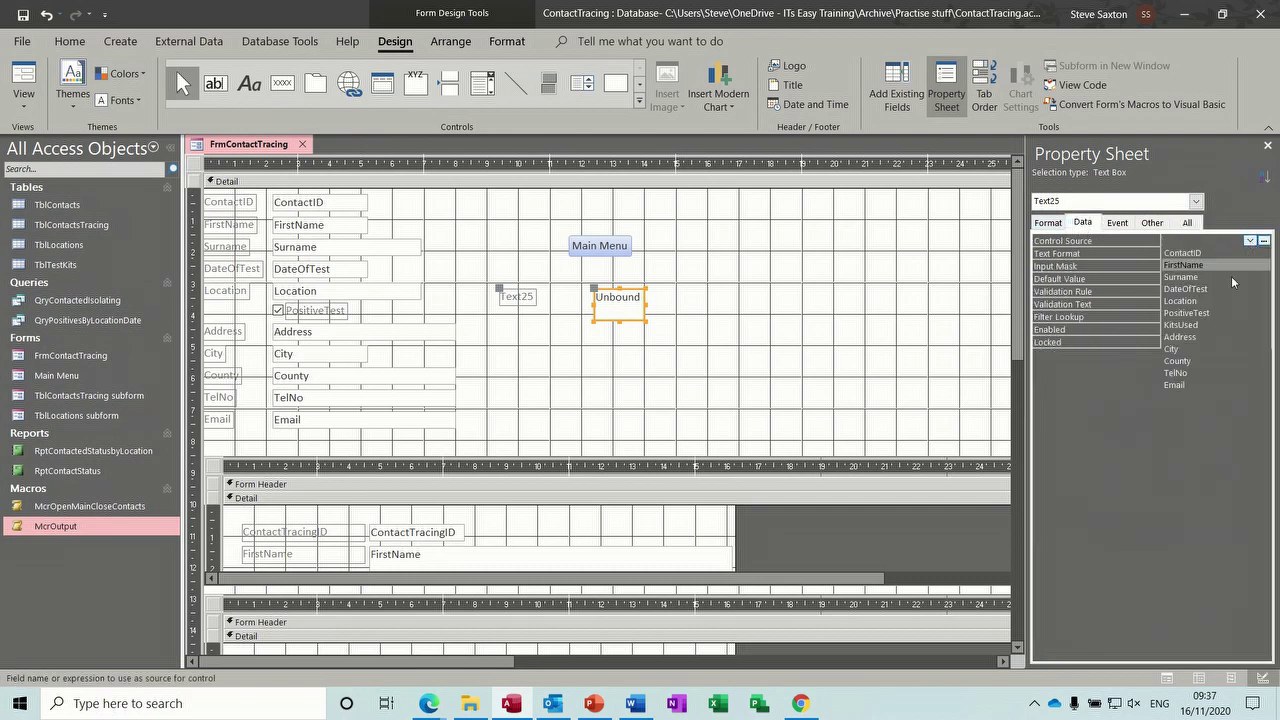
left_click(1218, 326)
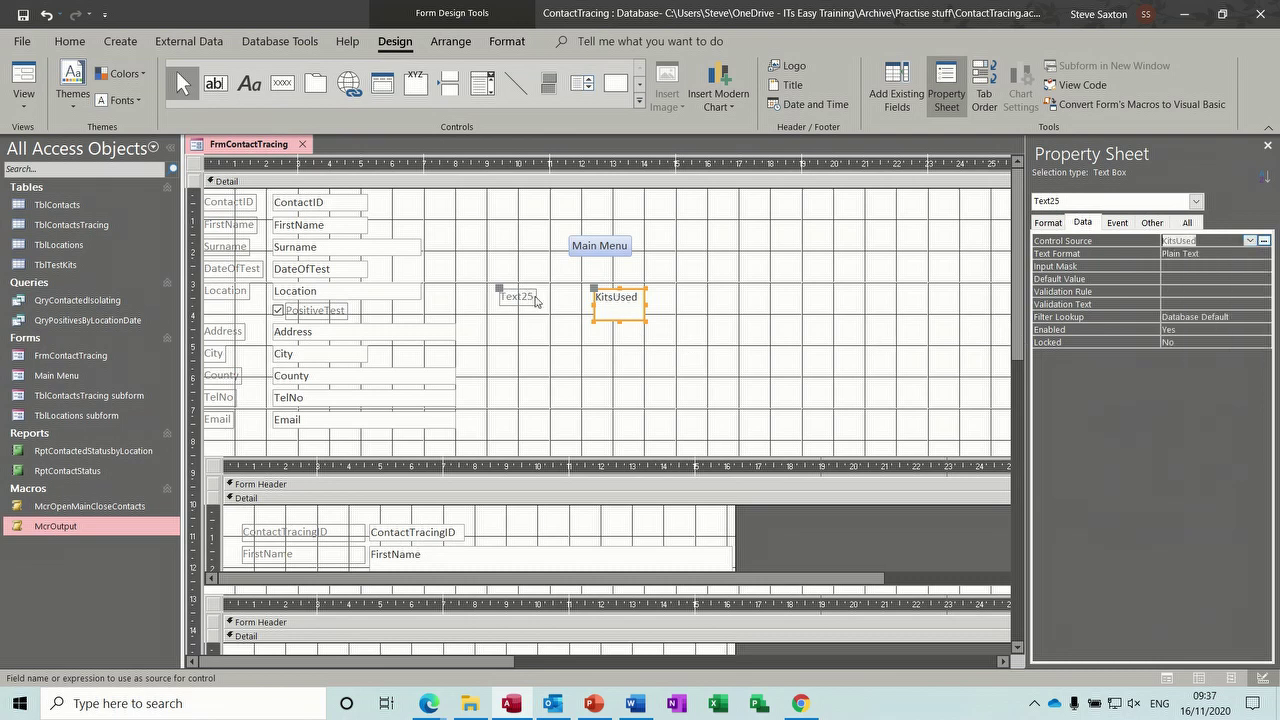
Step: Relabel the text box 'Test Used', move the label above the box, and view the form
left_click(536, 300)
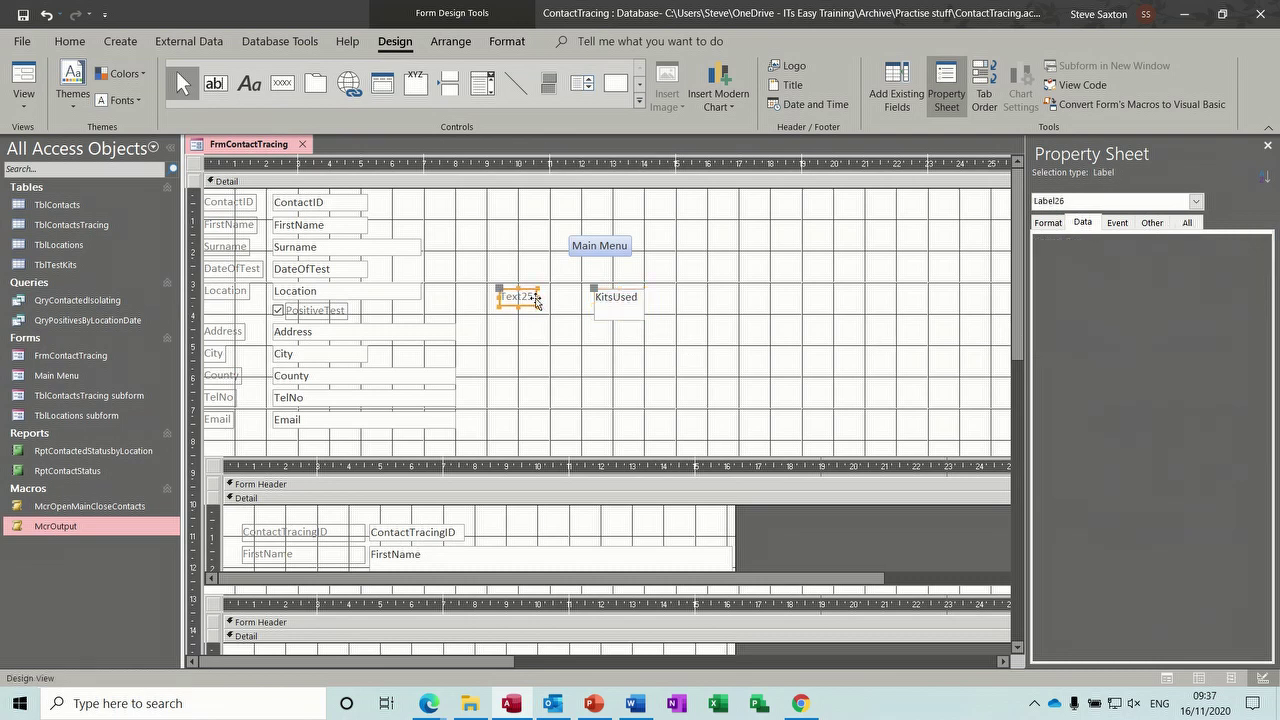
left_click_drag(536, 300, 500, 302)
left_click(546, 298)
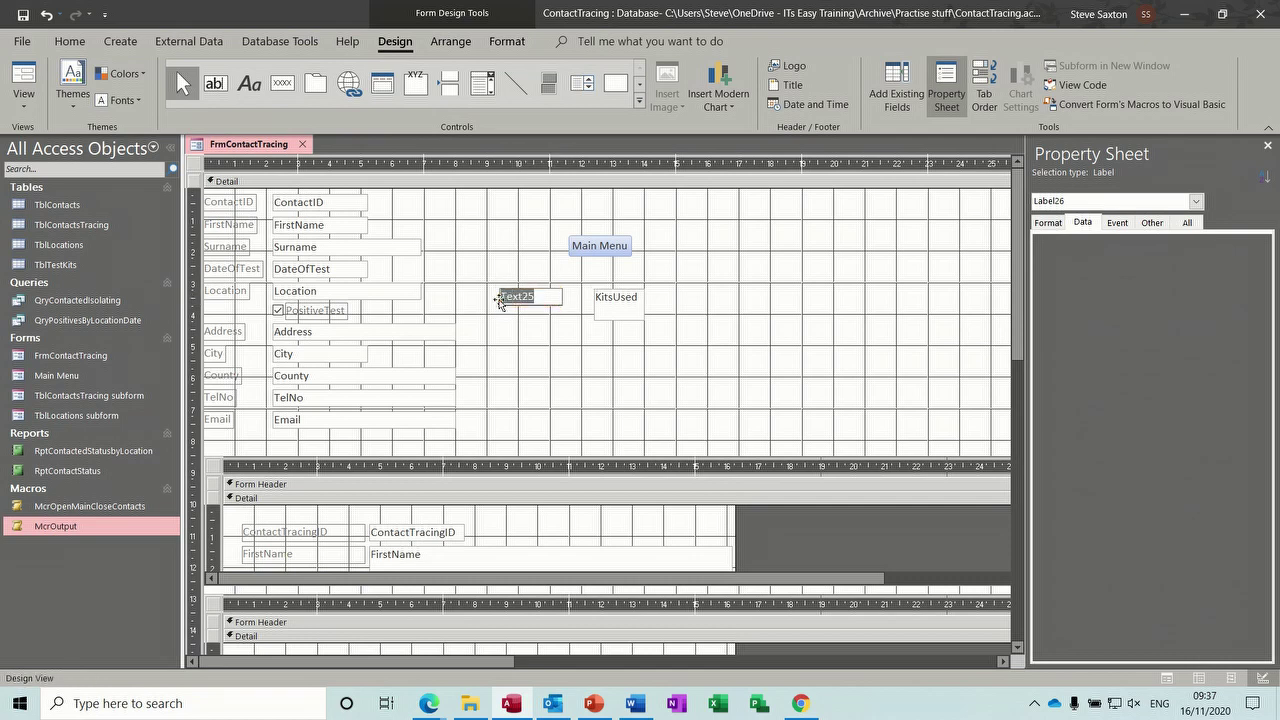
key("BackSpace")
key("Return")
left_click_drag(499, 290, 595, 273)
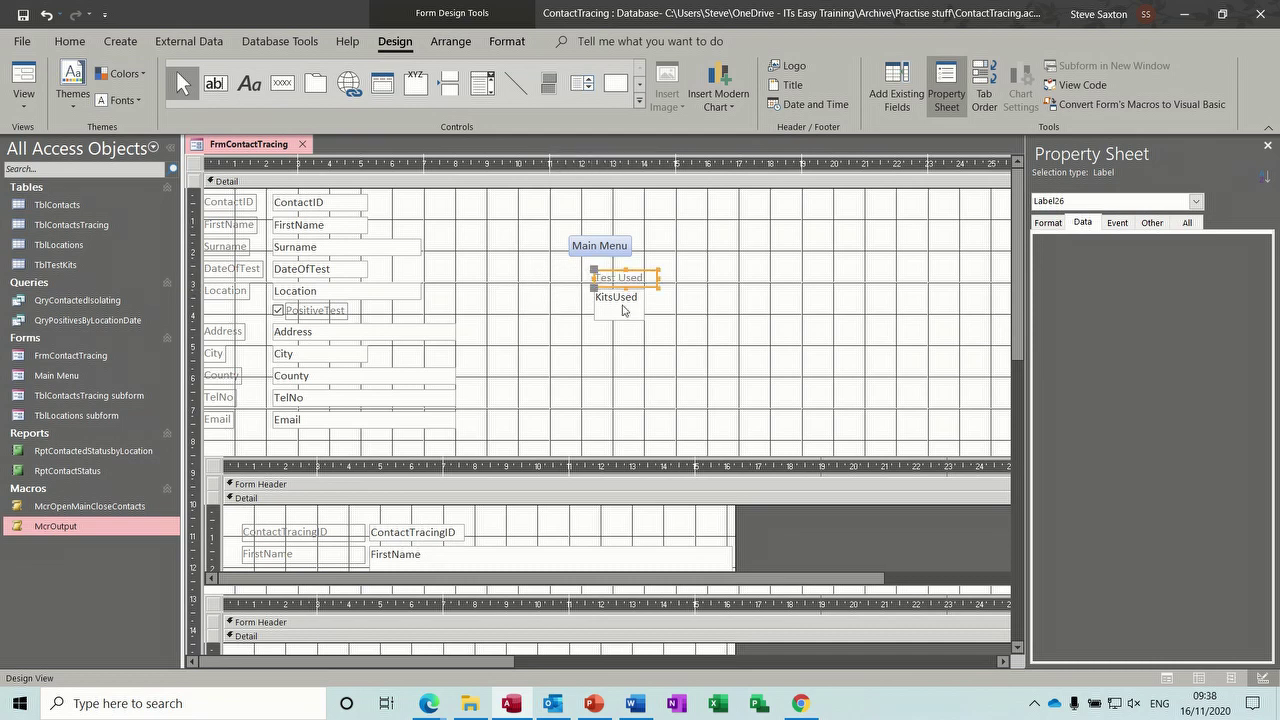
left_click(624, 316)
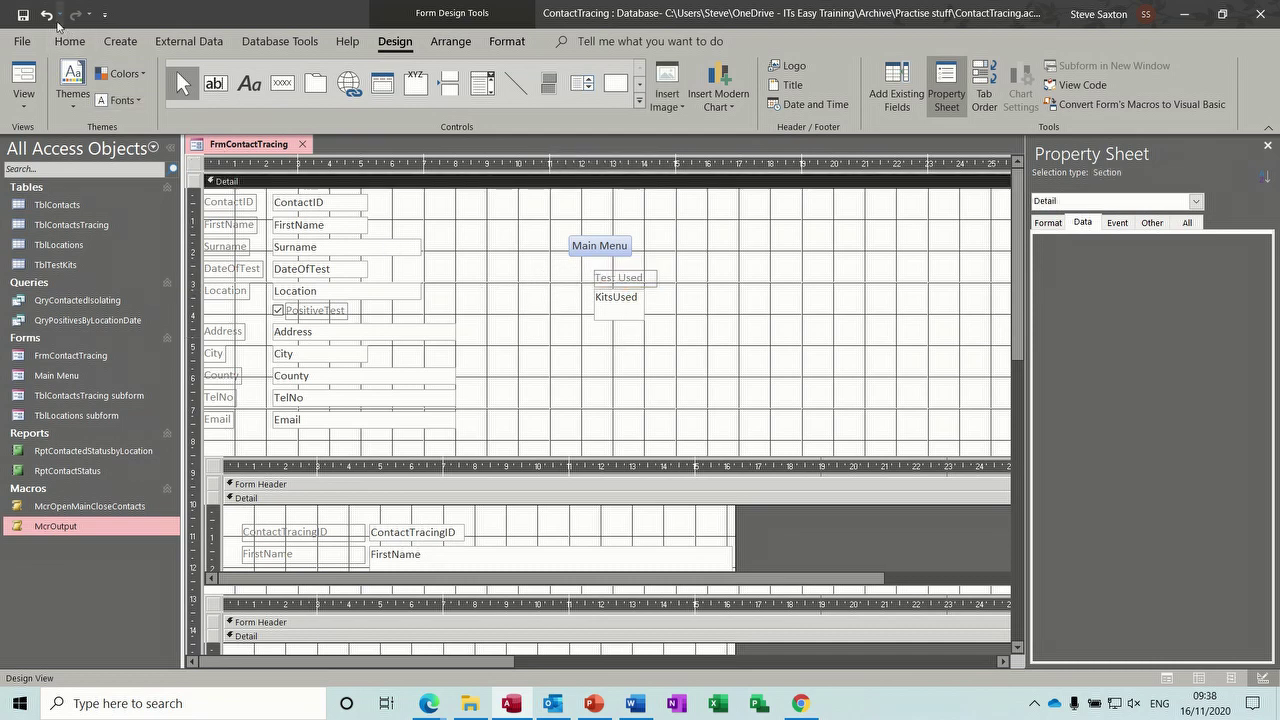
left_click(25, 77)
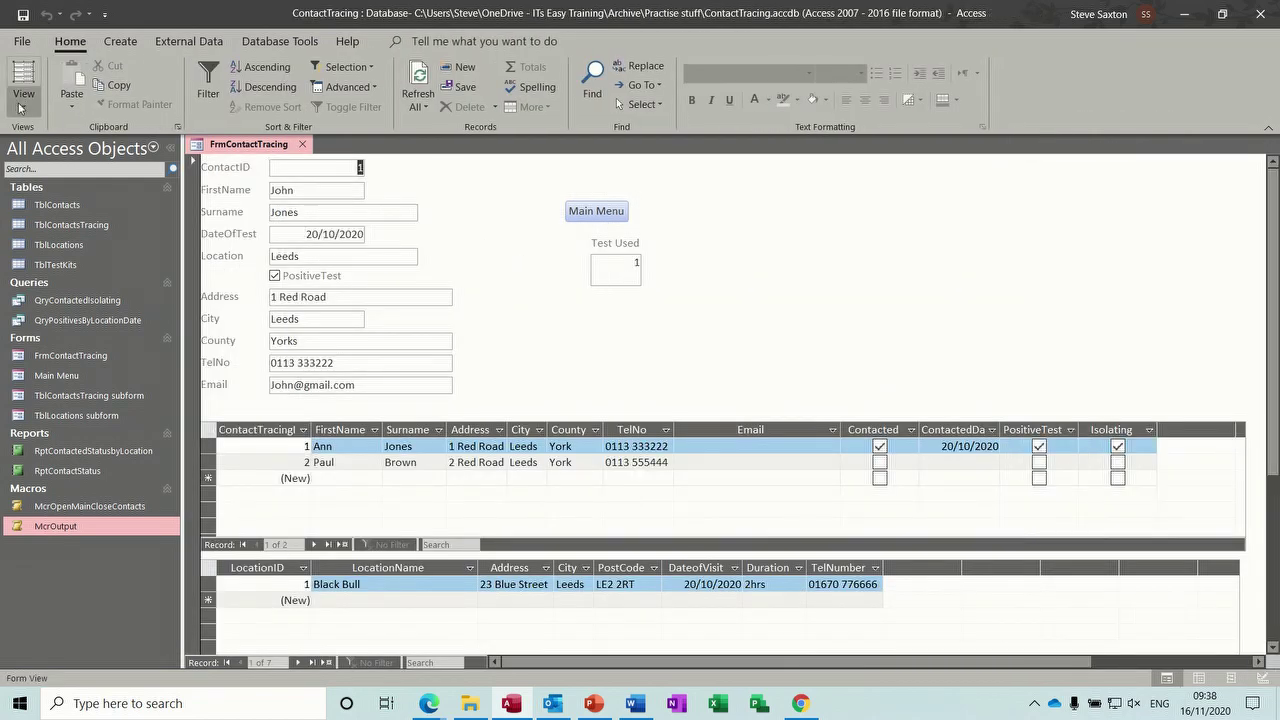
Step: Back in Design View, rename the KitsUsed text box to 'tests', then start a new query design
left_click(23, 106)
left_click(70, 262)
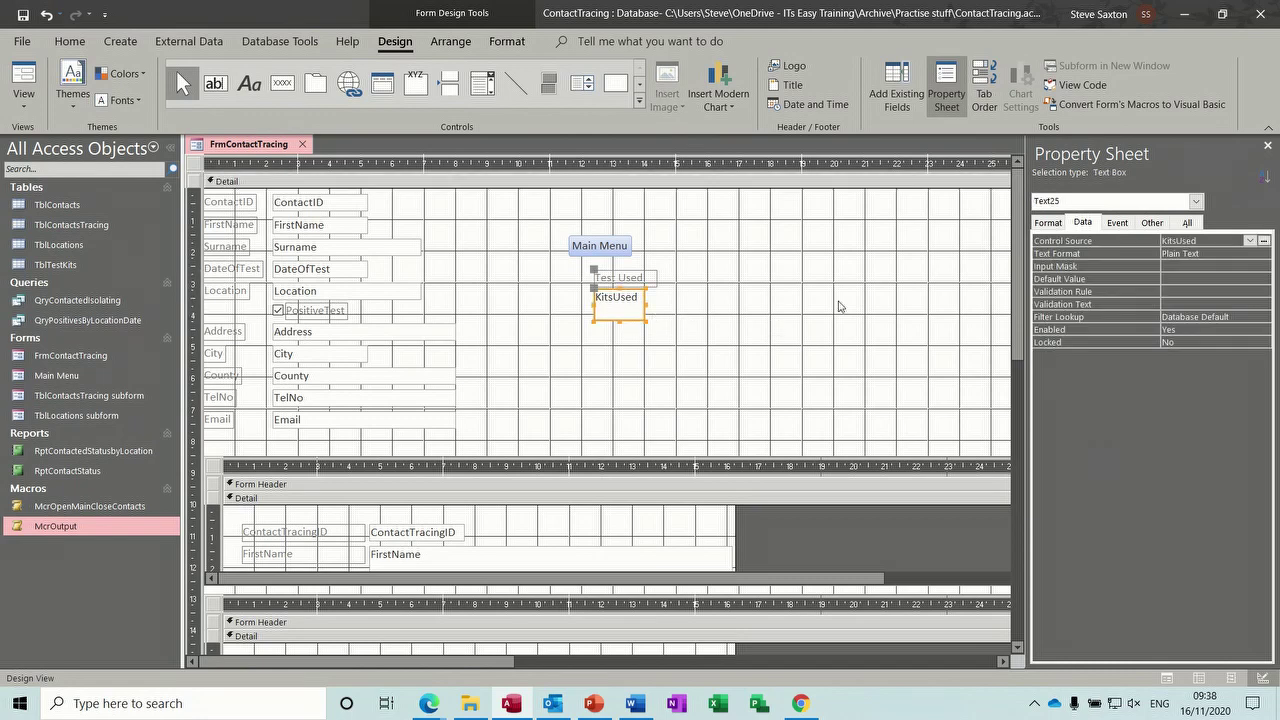
left_click(1188, 223)
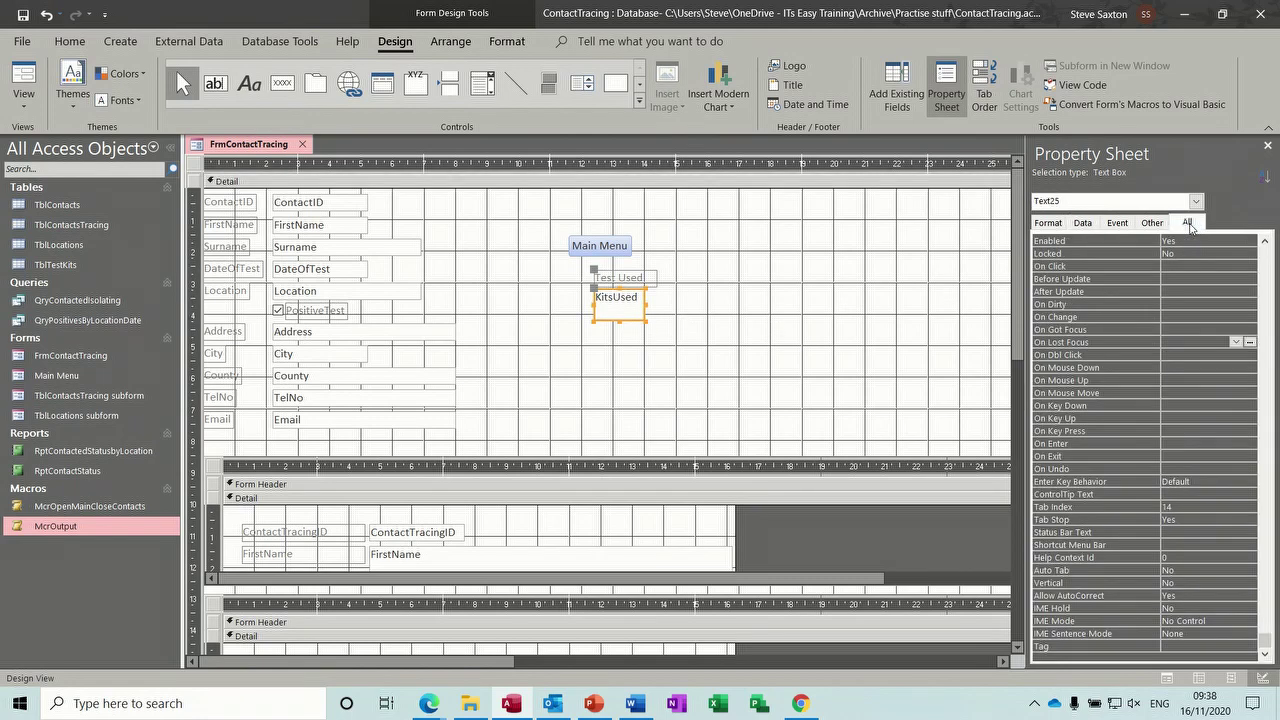
scroll(1250, 300, "down", 10)
left_click_drag(1265, 641, 1264, 252)
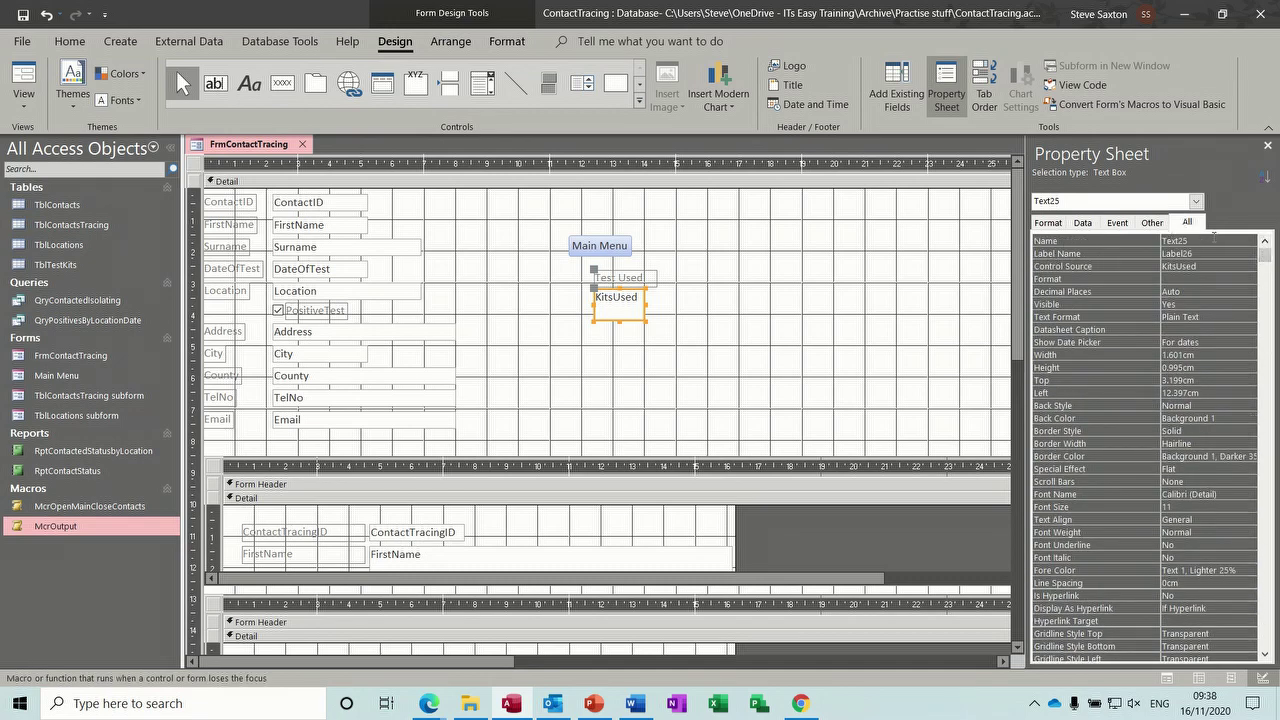
left_click(1152, 243)
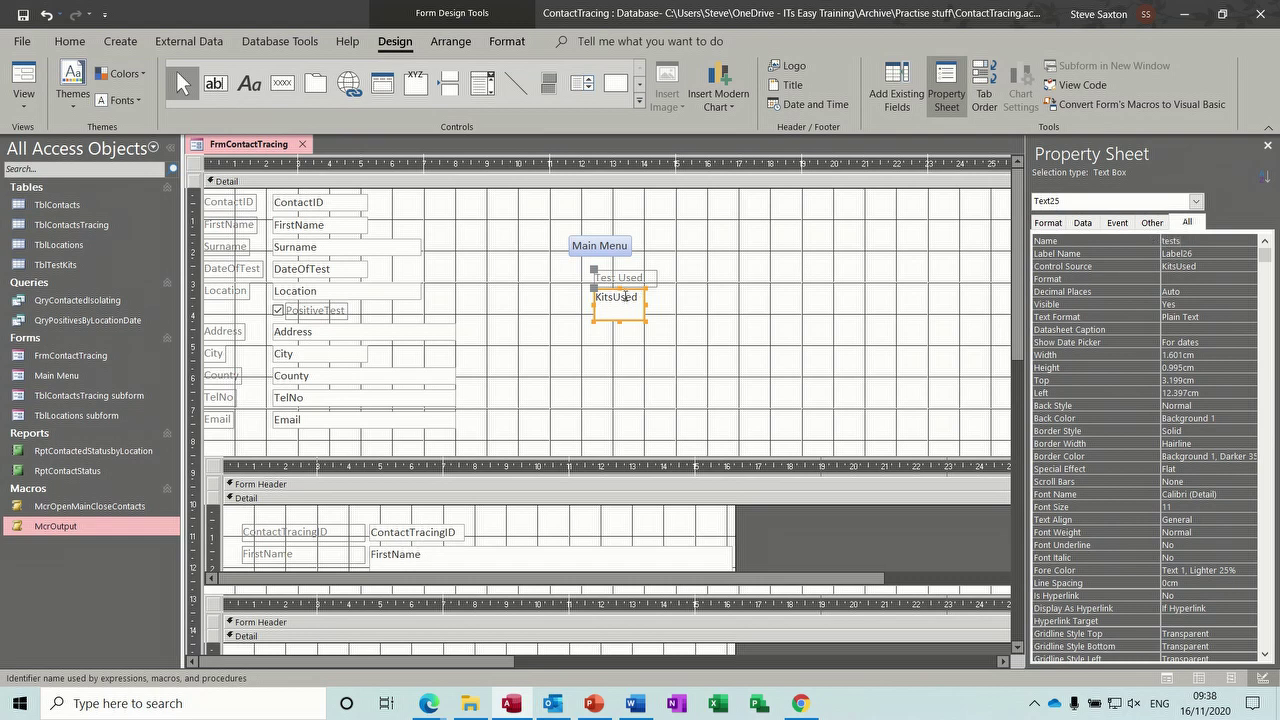
left_click(636, 311)
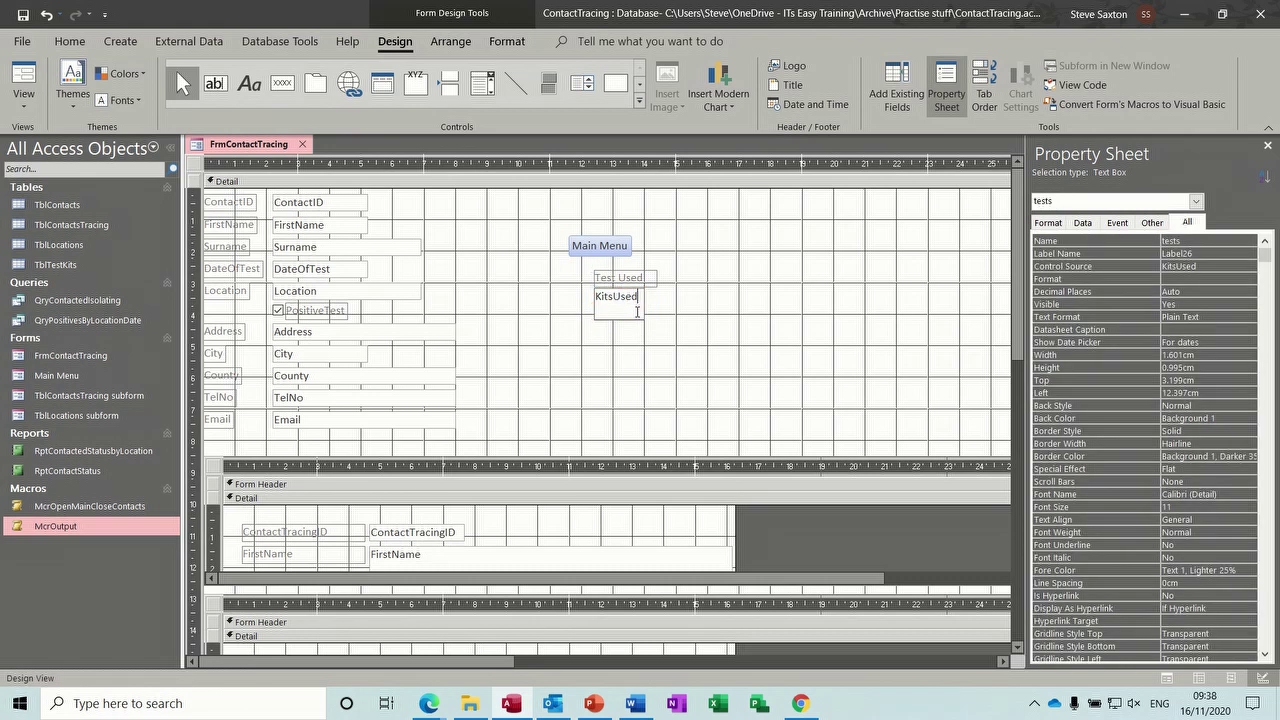
left_click(640, 318)
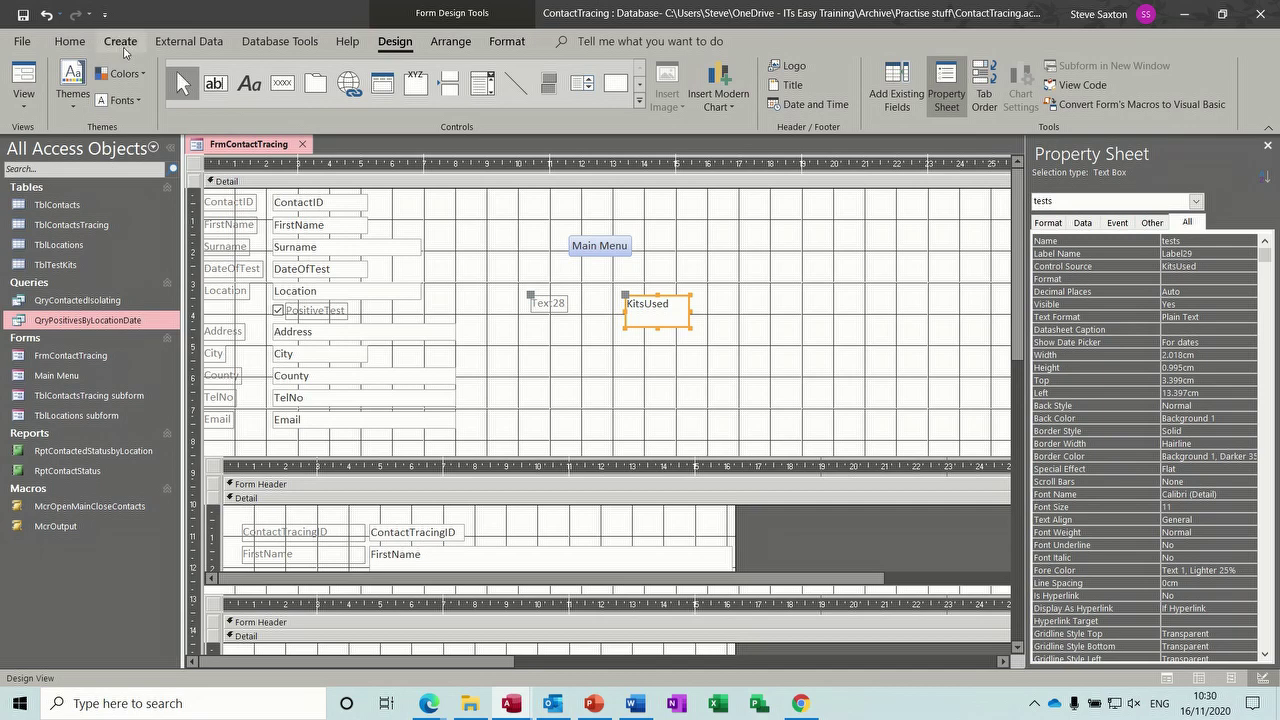
left_click(121, 42)
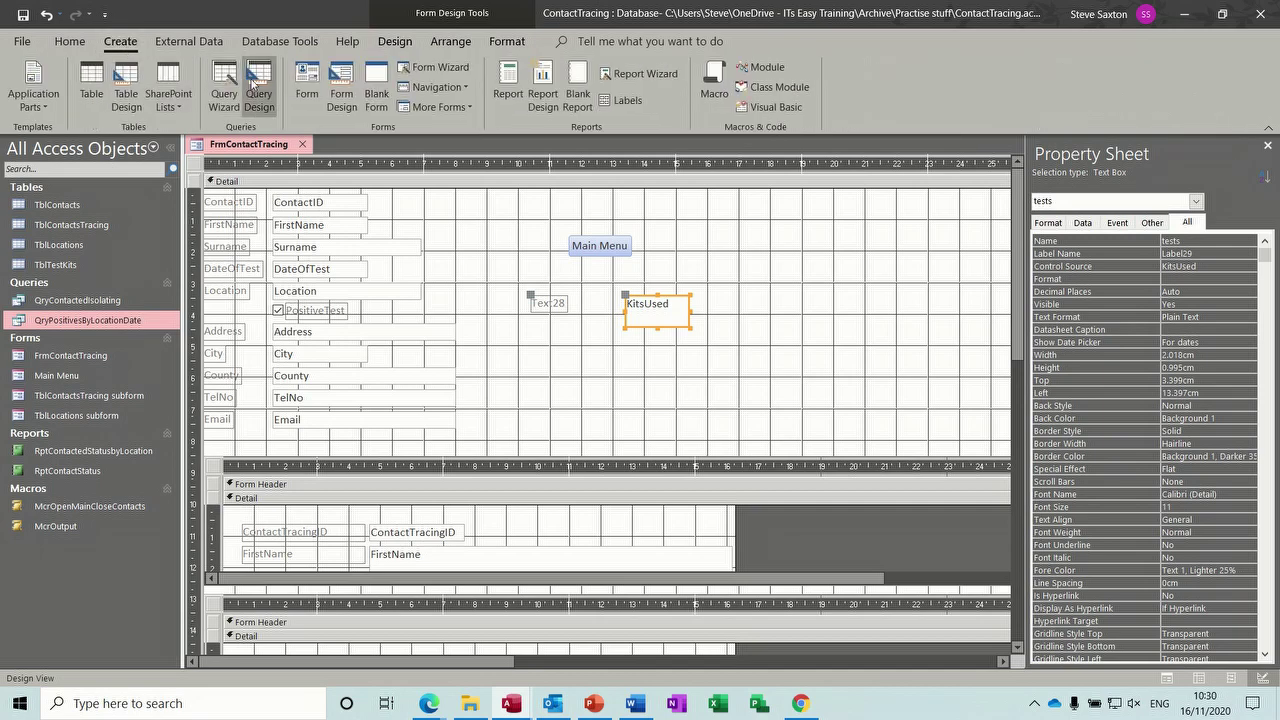
left_click(255, 87)
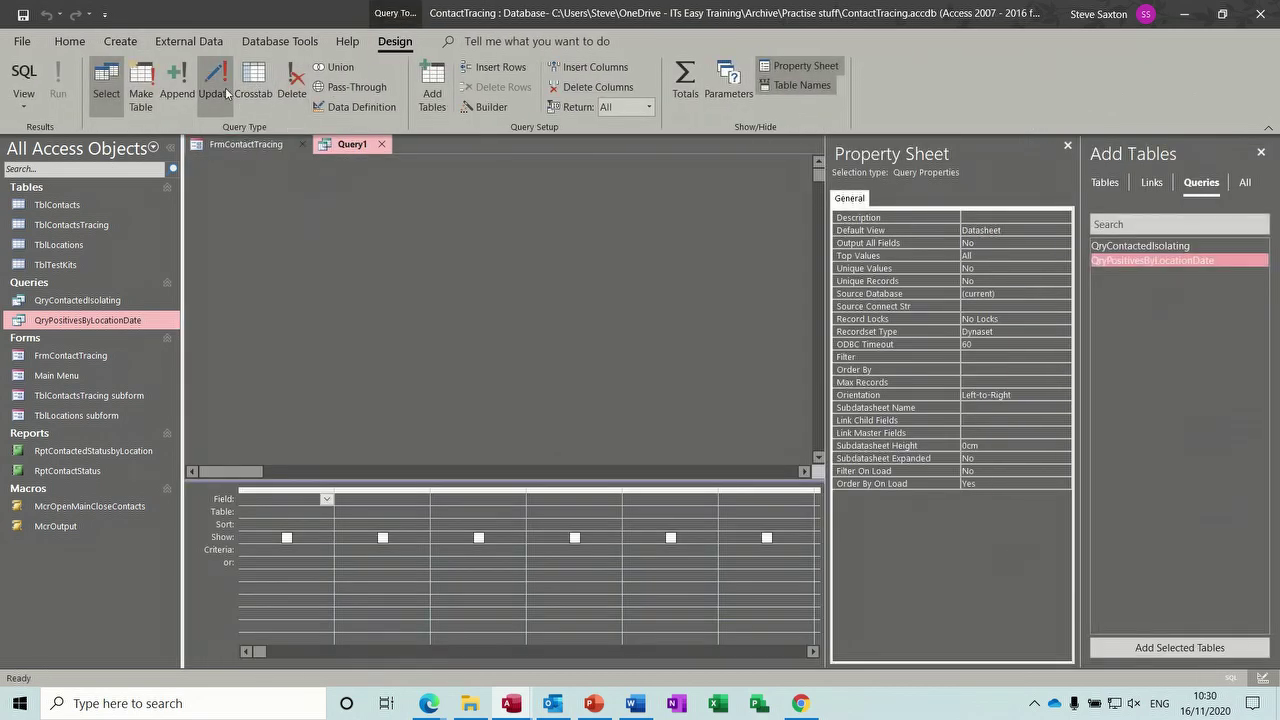
Step: Make Query1 an update query on TblTestKits with KitsUsed in the first grid column
left_click(216, 84)
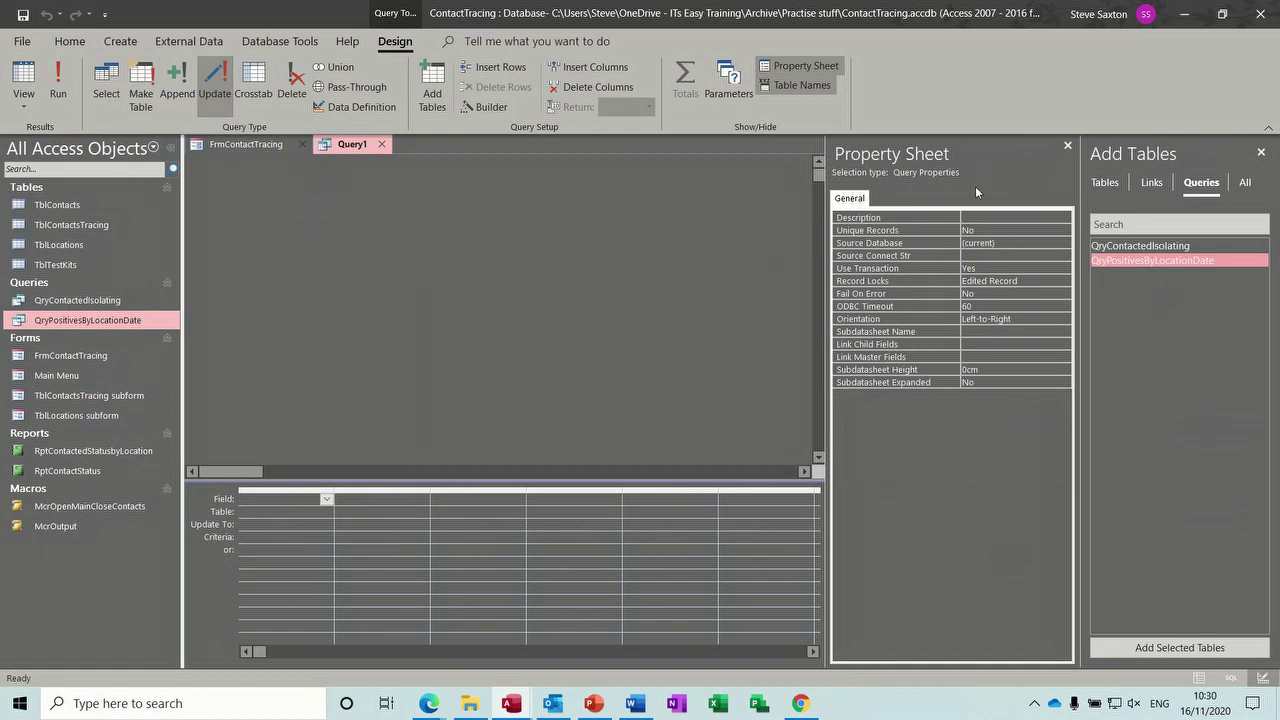
left_click(1067, 146)
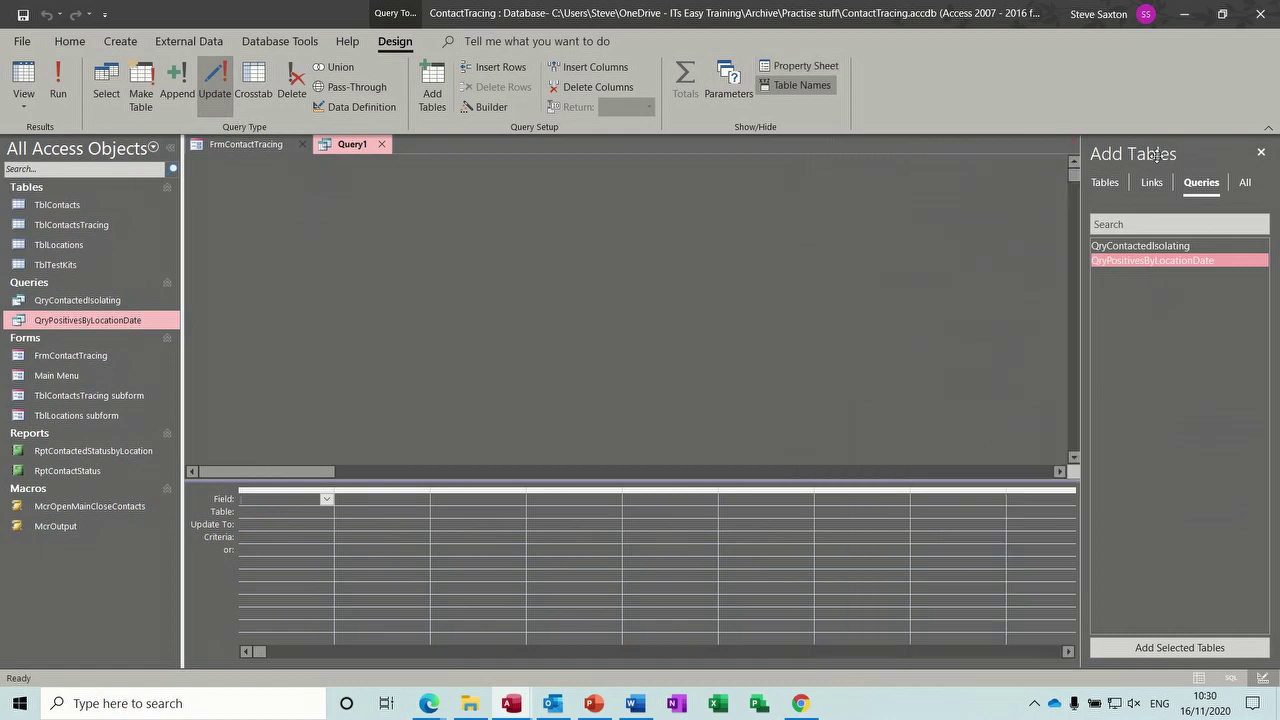
left_click(1261, 152)
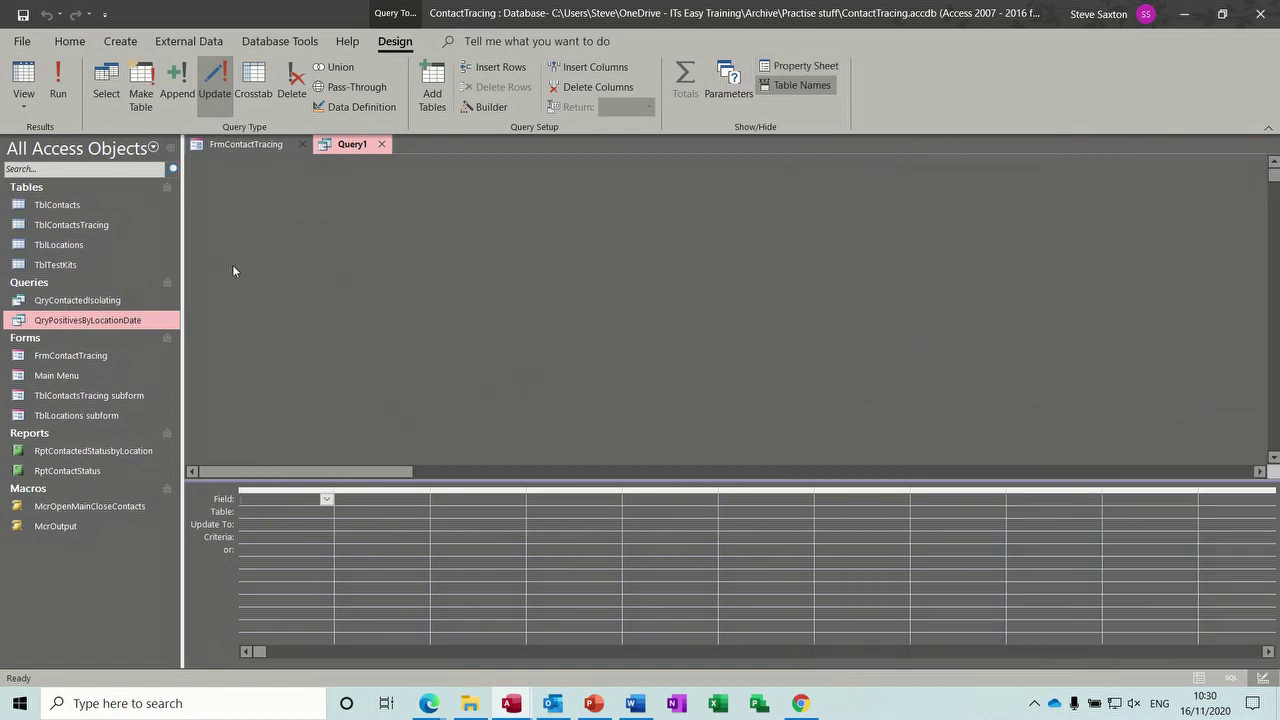
left_click_drag(104, 268, 389, 263)
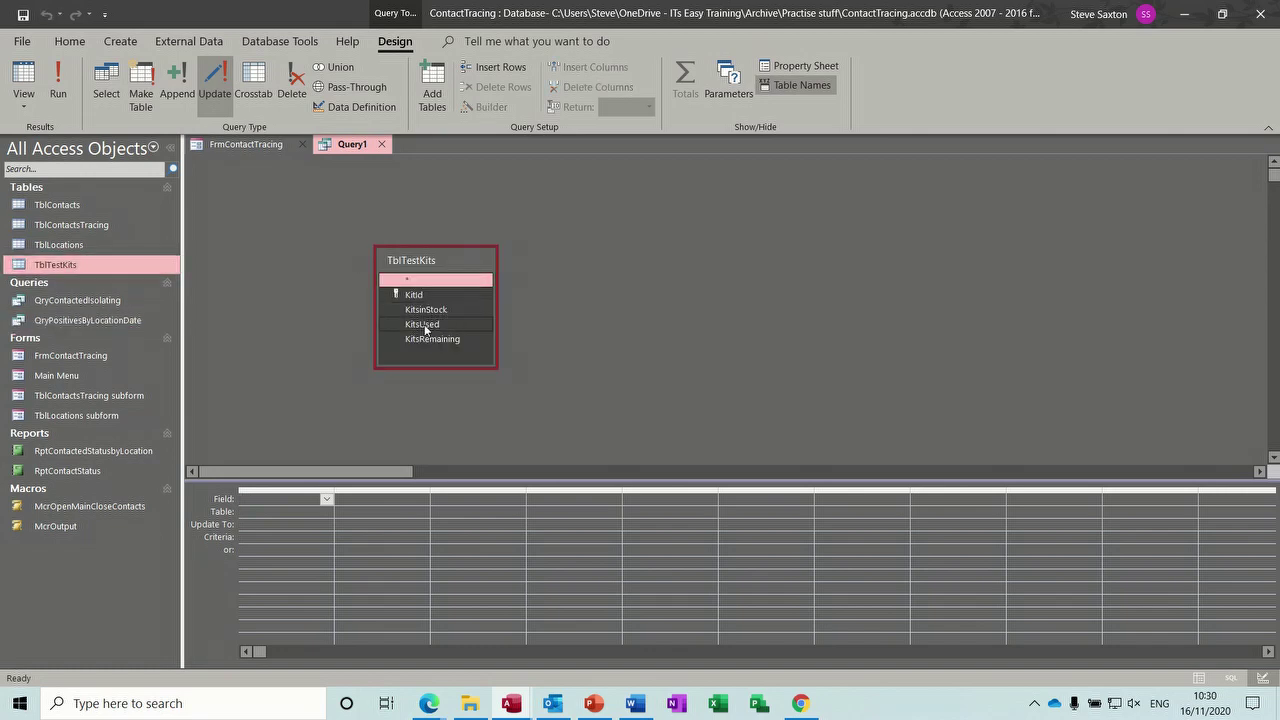
left_click_drag(420, 330, 320, 498)
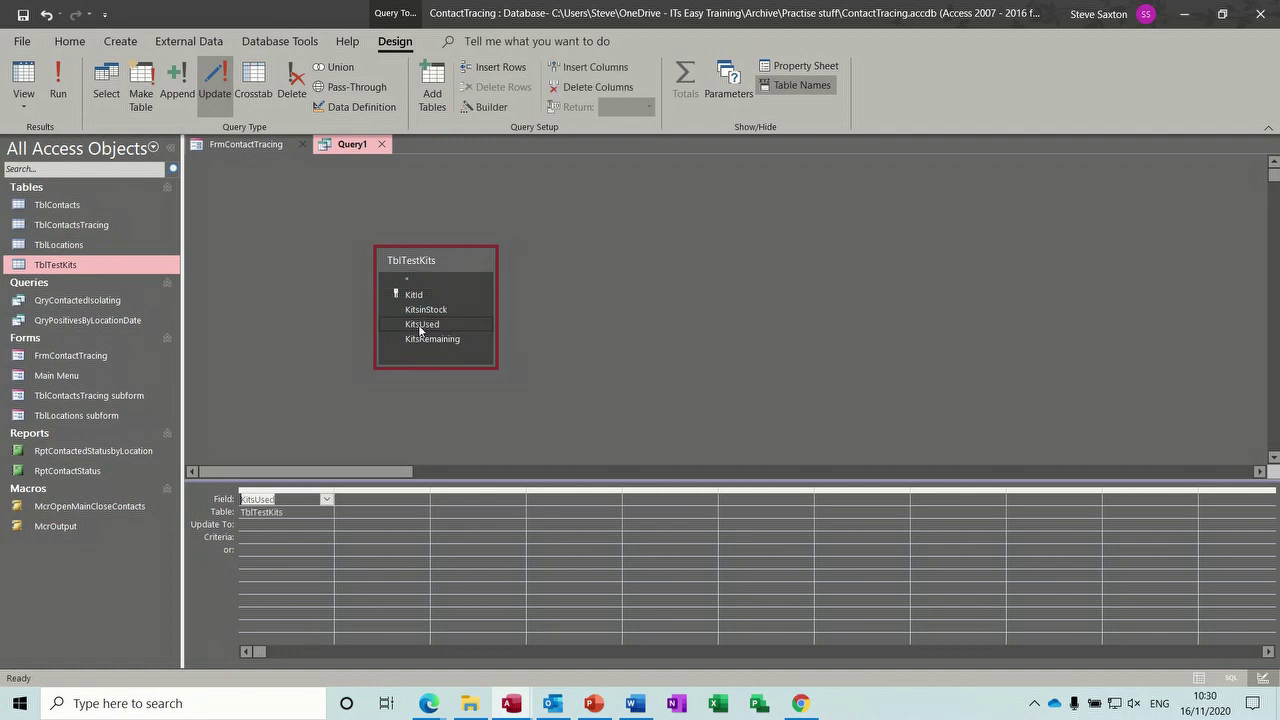
left_click(270, 525)
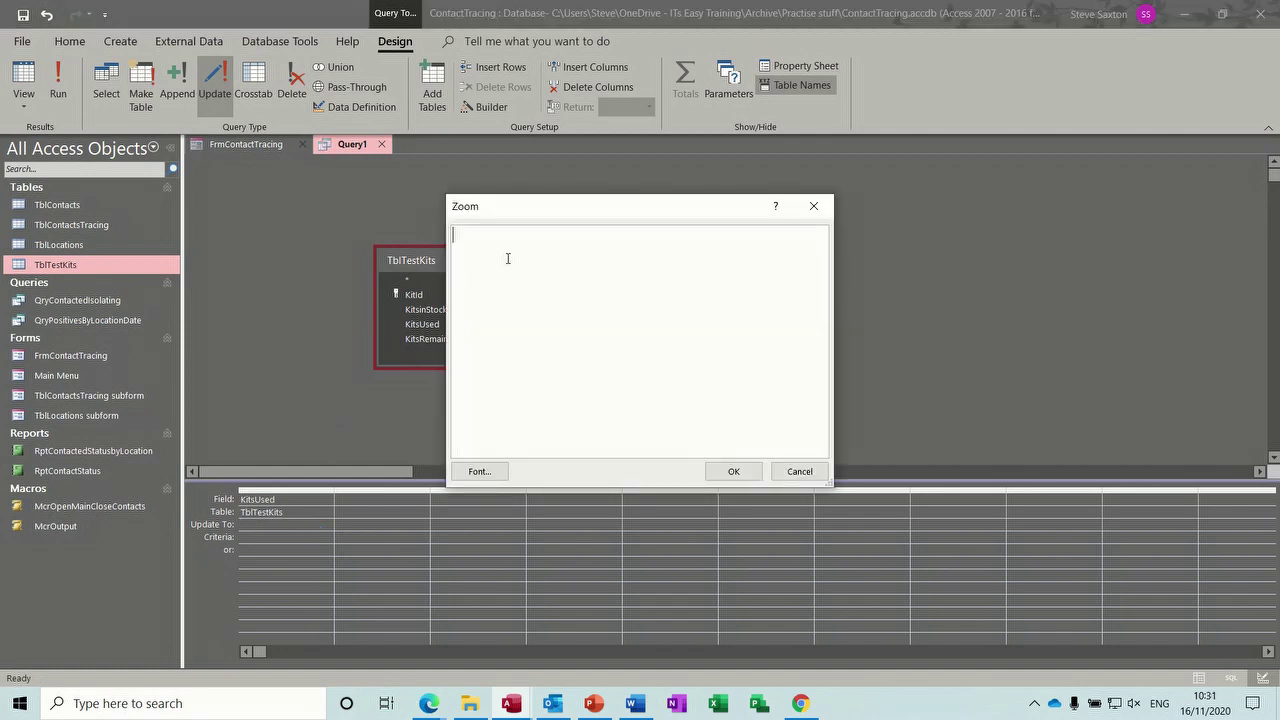
Step: Enter [kitsused]+[forms]![frmcontacttracing]![Tests] as KitsUsed's Update To expression and accept it
type("[kitsused]+[forms]")
type("![frmco")
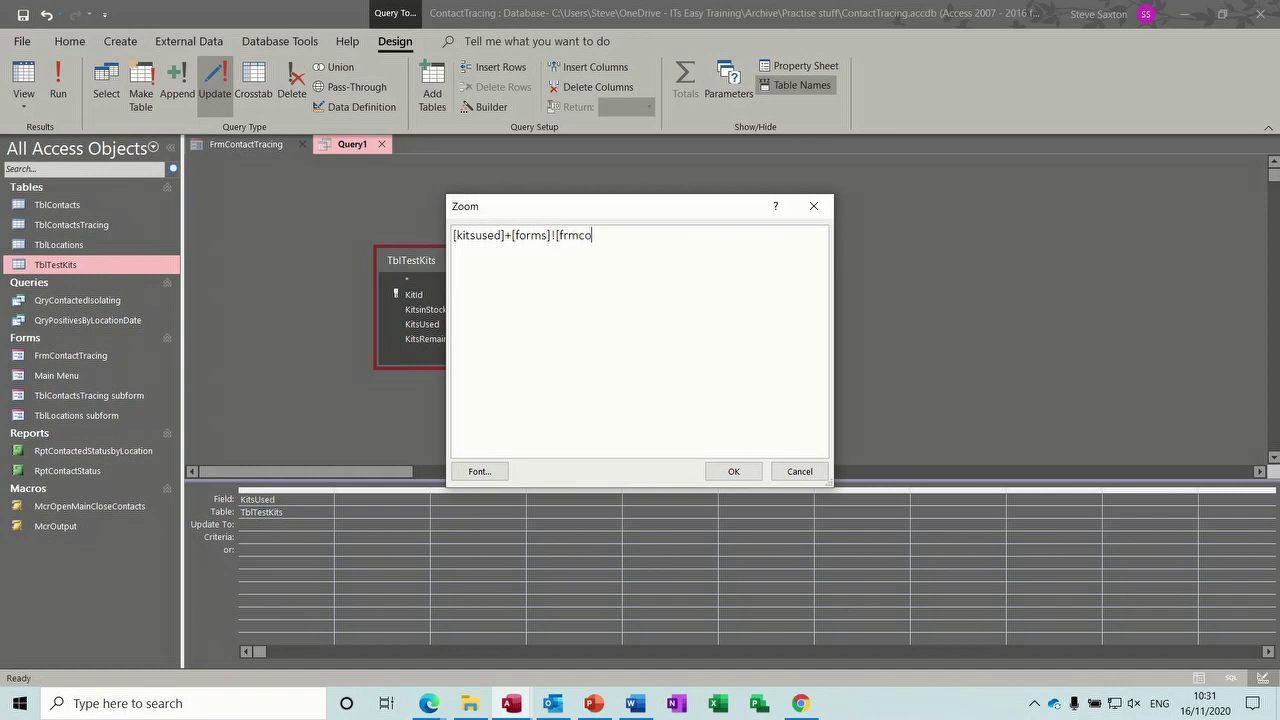
type("ntacttracining")
key("BackSpace")
key("BackSpace")
key("BackSpace")
type("ing")
type("]![Test")
left_click_drag(577, 207, 693, 203)
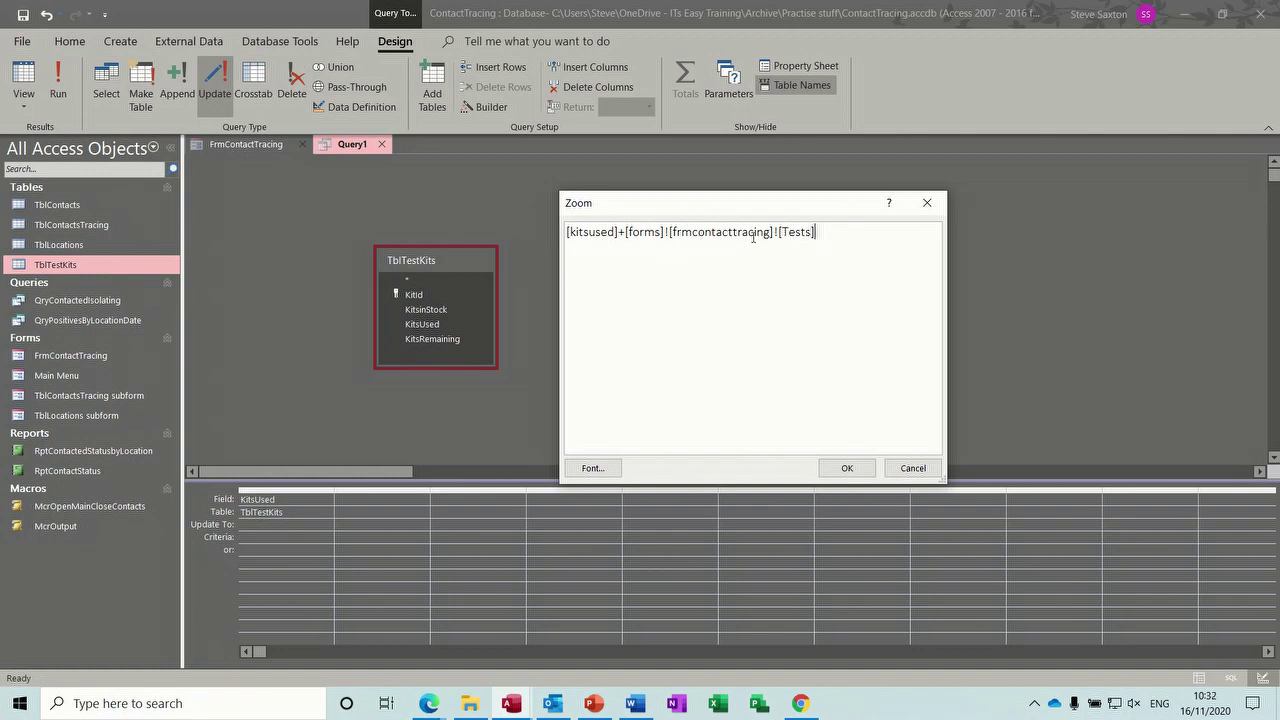
left_click(847, 469)
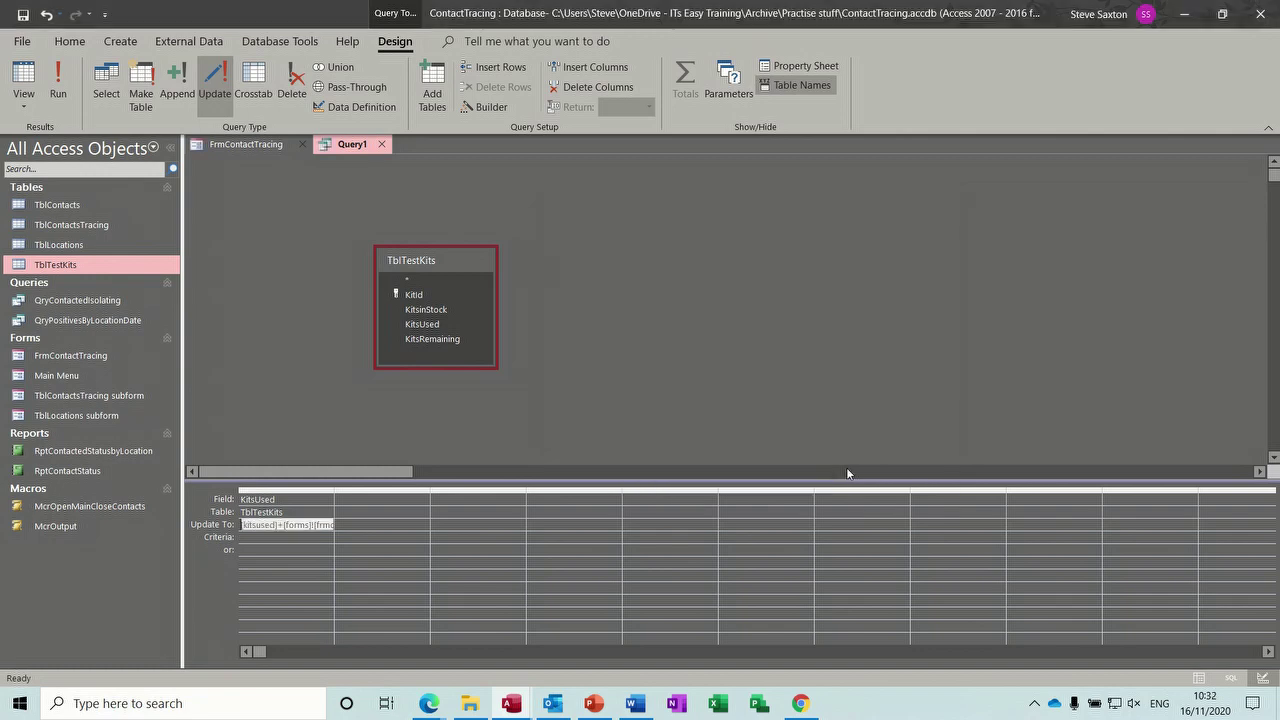
Step: Widen the grid column, save the update query as 'QryUpdate', and close it
double_click(335, 490)
left_click(349, 537)
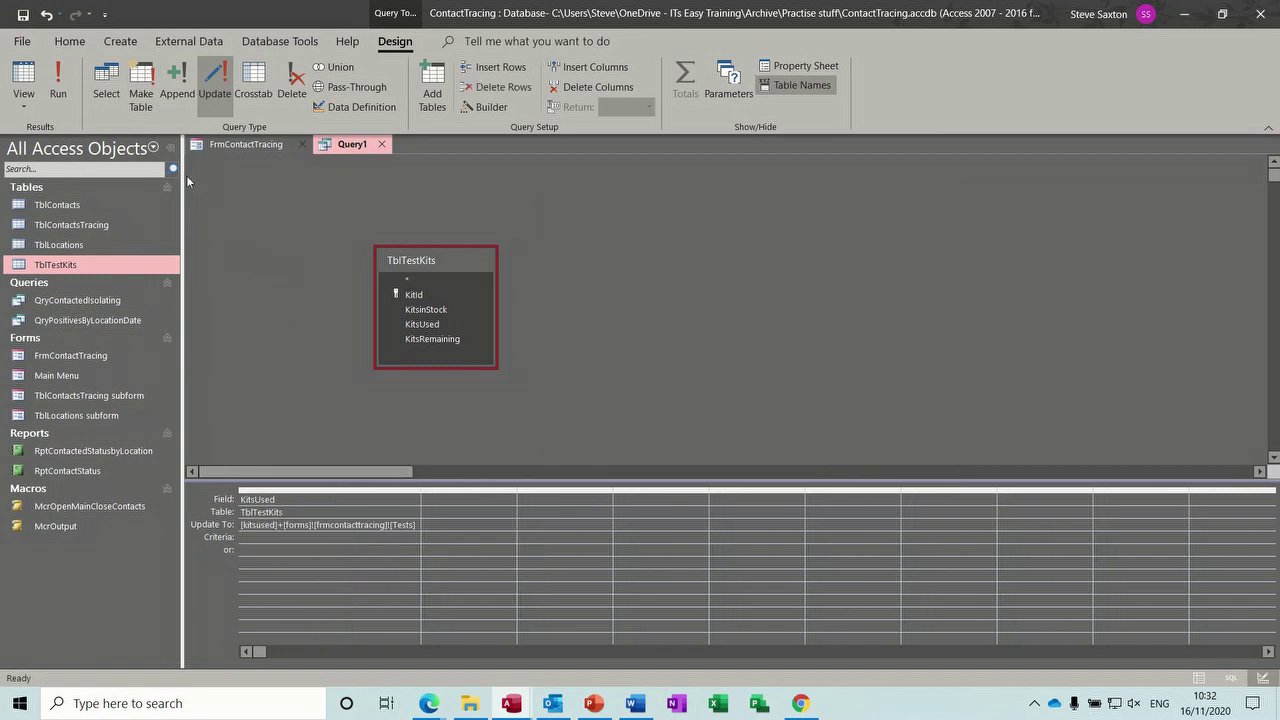
left_click(23, 16)
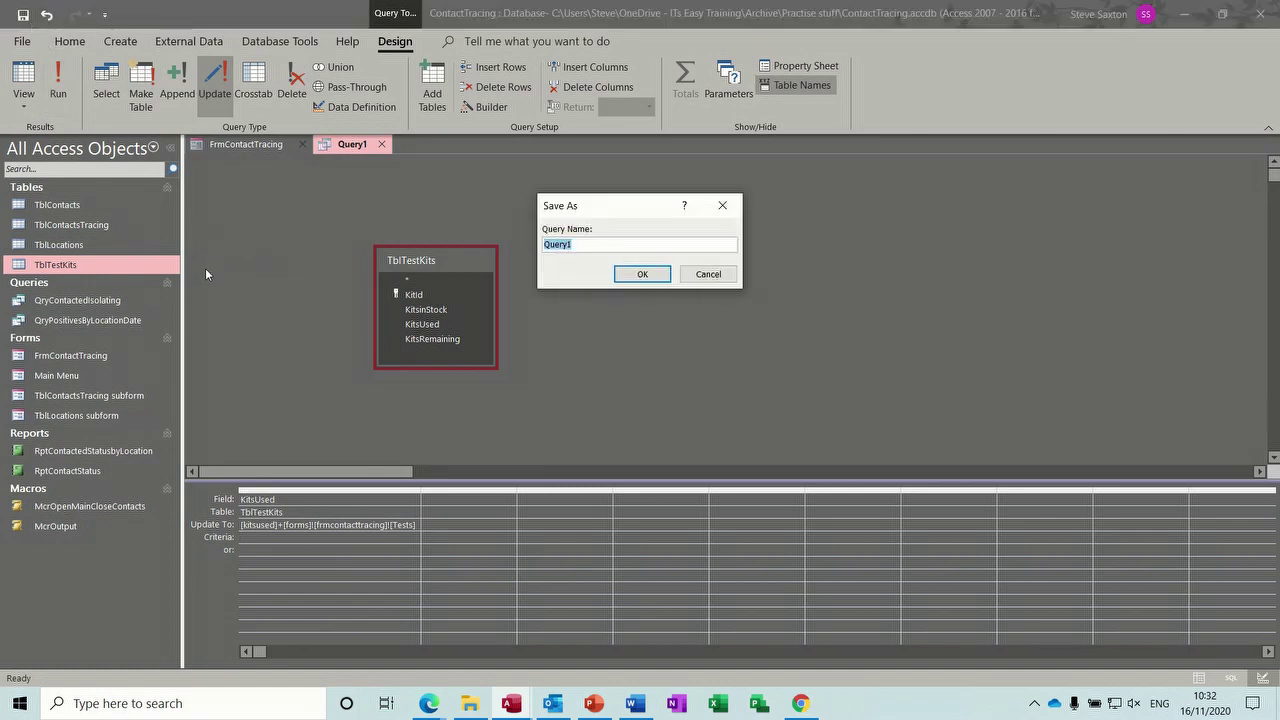
type("QryUpdate")
left_click(640, 276)
left_click(397, 145)
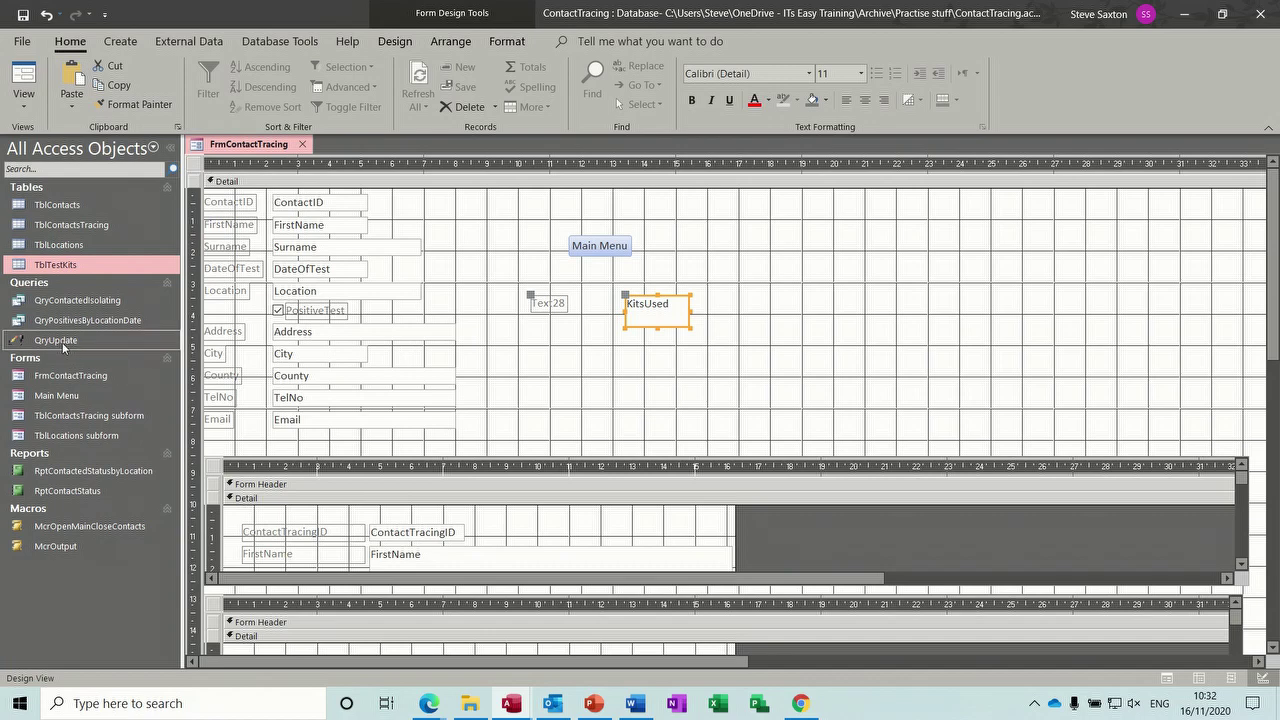
Step: In Form View, replace 123 with 50 in the Text28 box and move to the next record
left_click(24, 76)
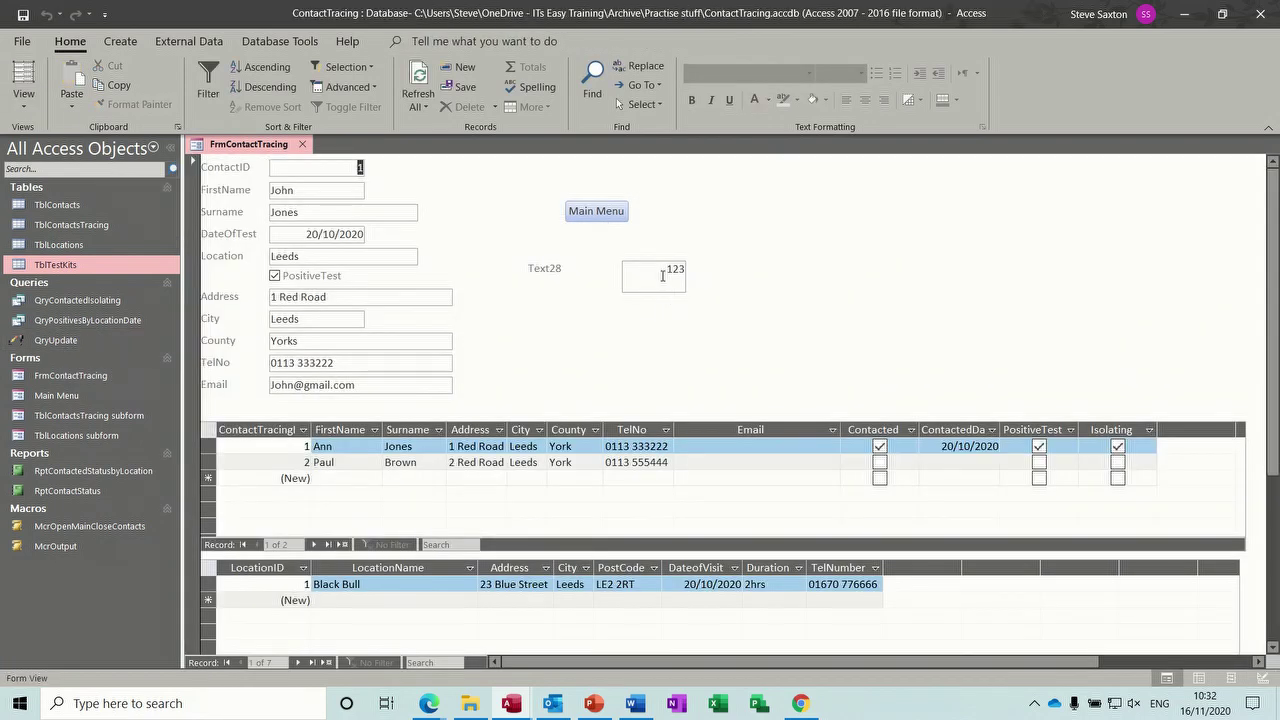
left_click_drag(662, 273, 737, 276)
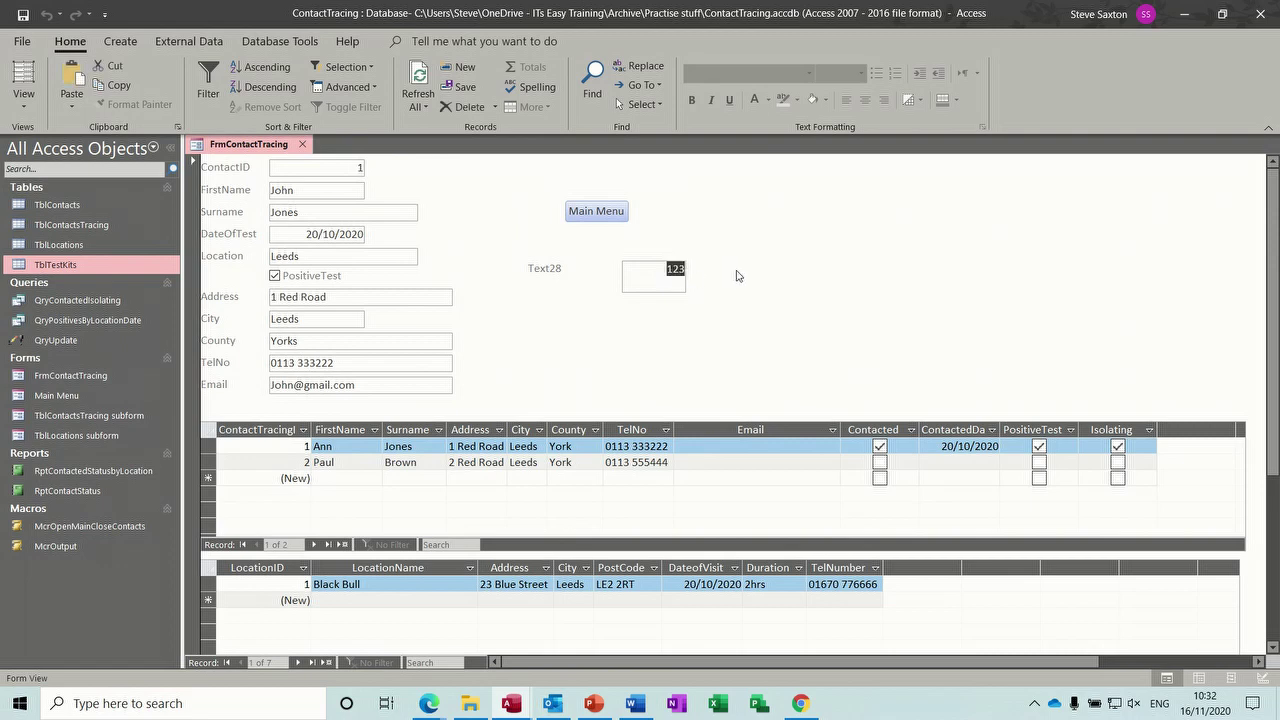
type("500")
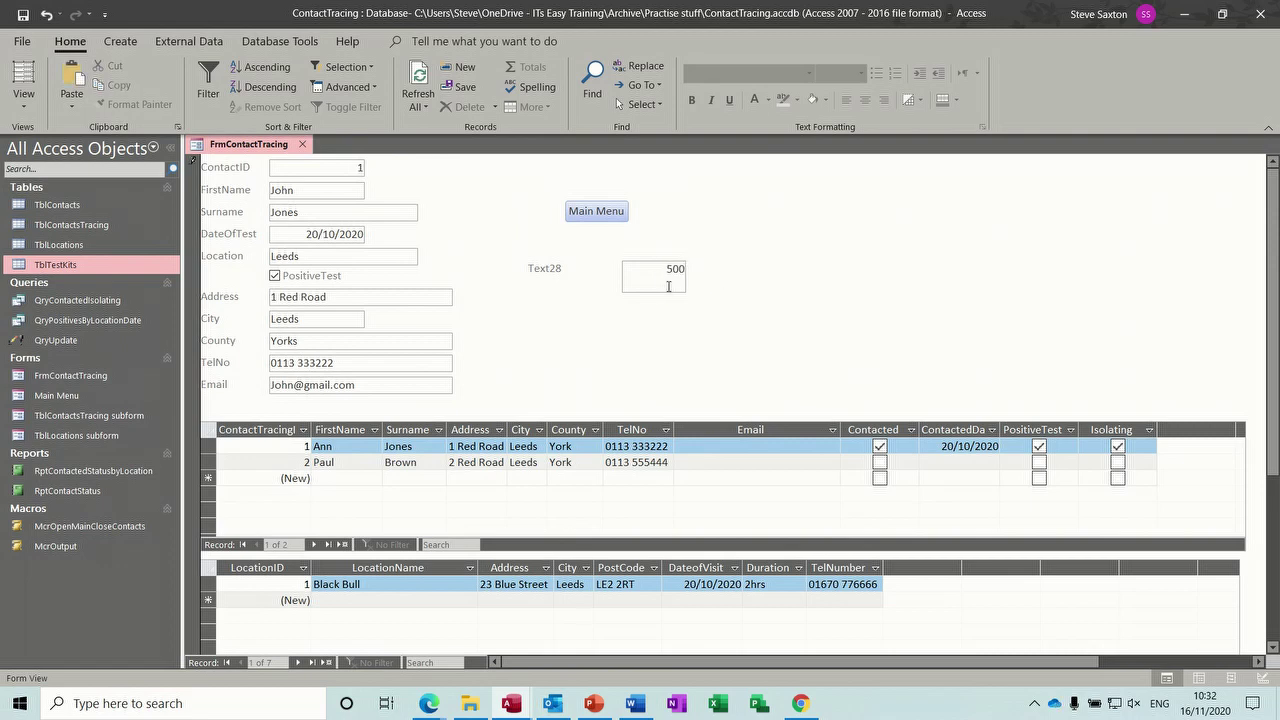
key("Tab")
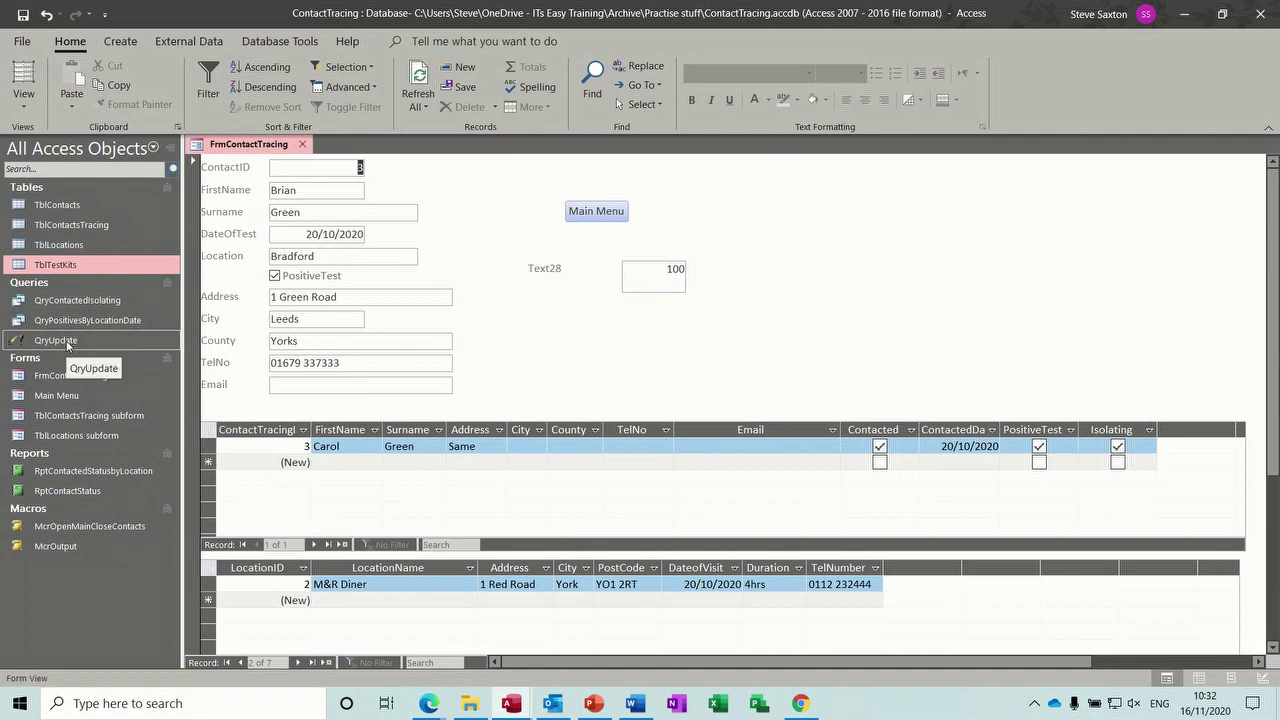
Step: Run QryUpdate, confirm both prompts, and open TblTestKits showing 224 used, 4776 remaining
double_click(56, 340)
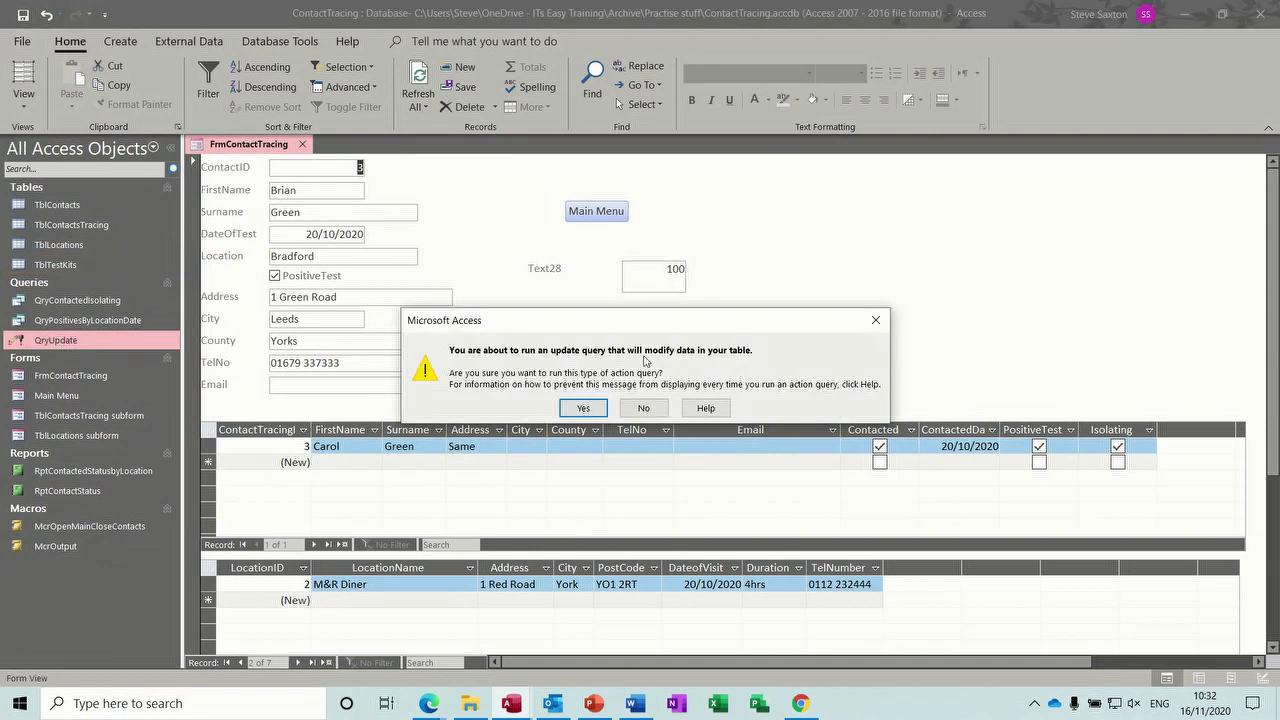
left_click(582, 409)
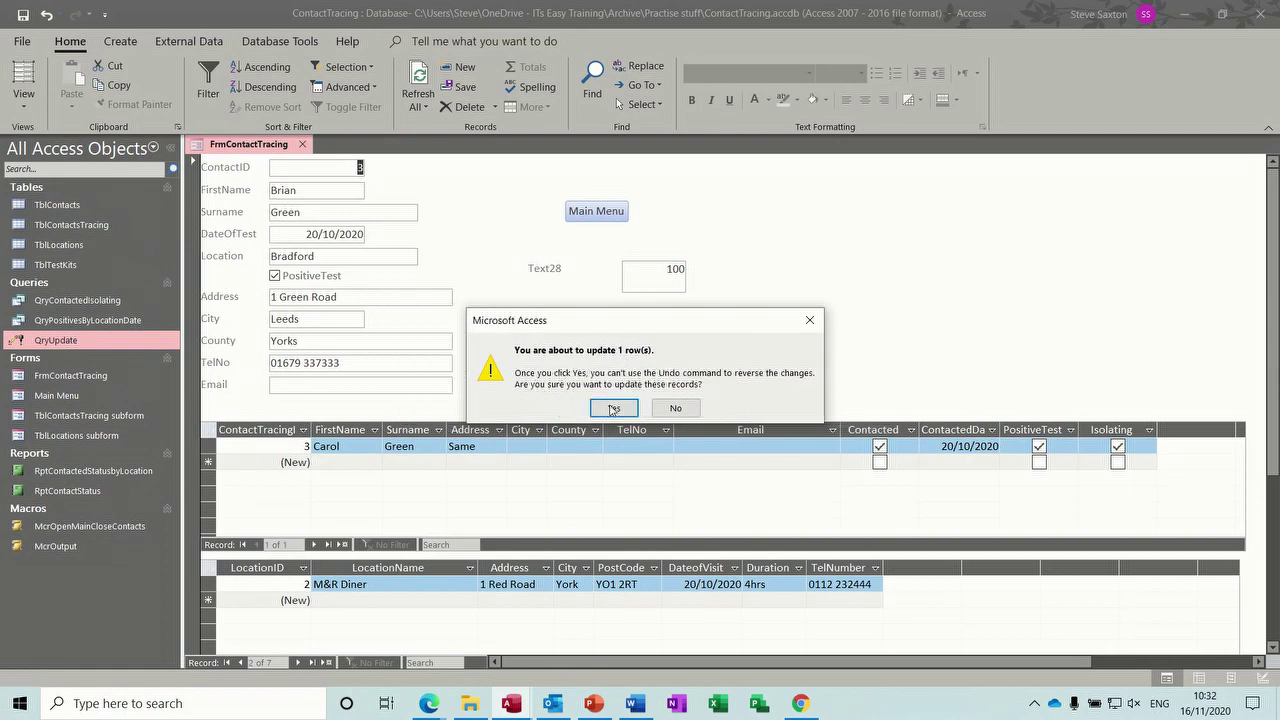
left_click(613, 409)
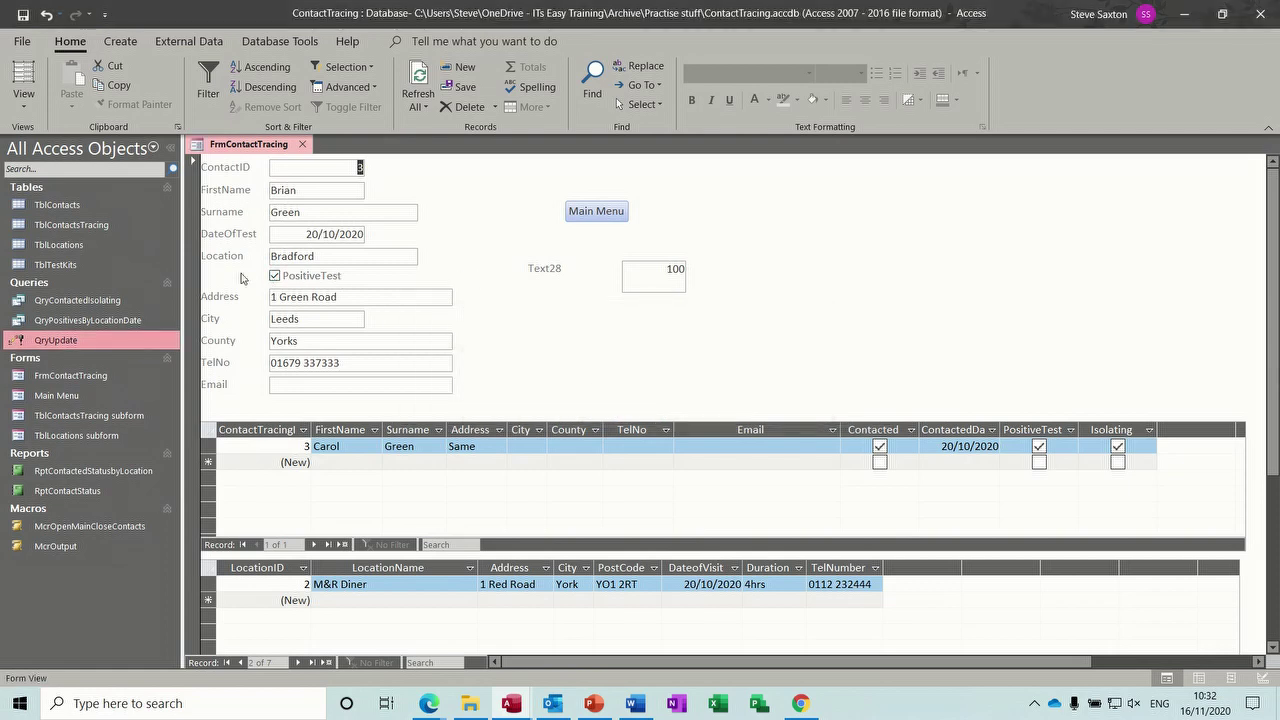
double_click(127, 264)
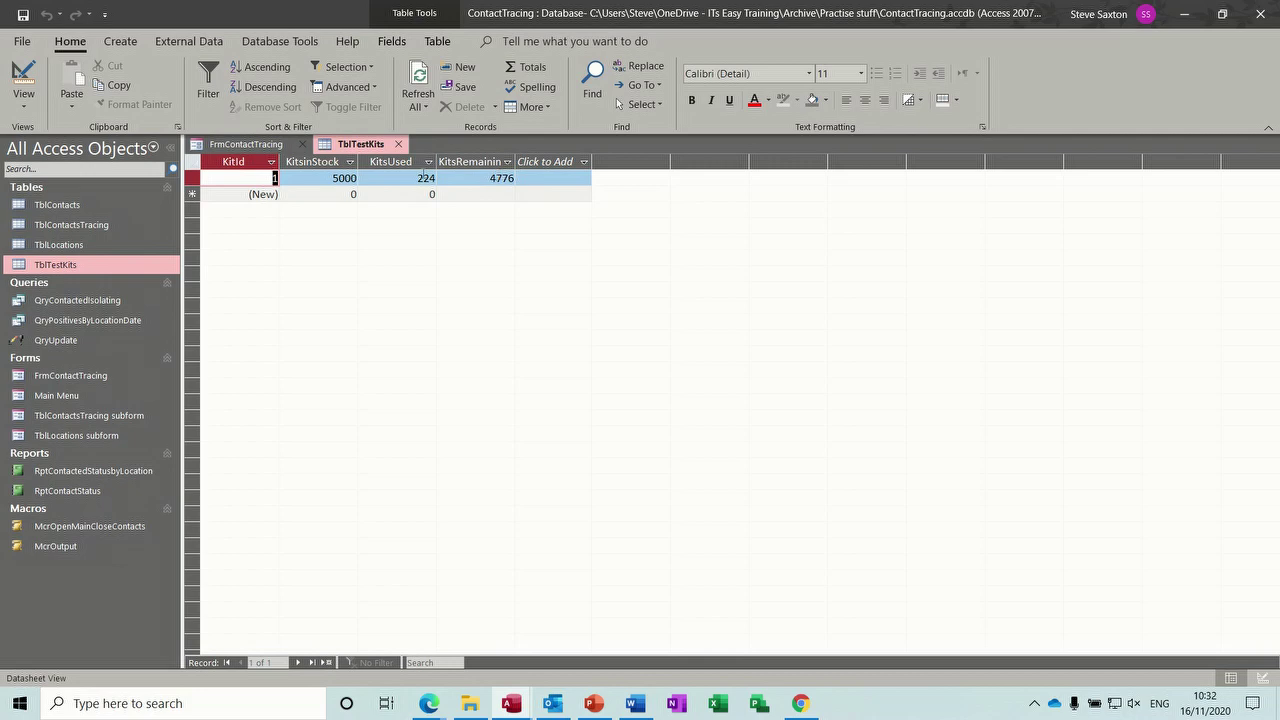
Step: Change KitsUsed in TblTestKits from 224 to 0 and save the row
left_click(403, 177)
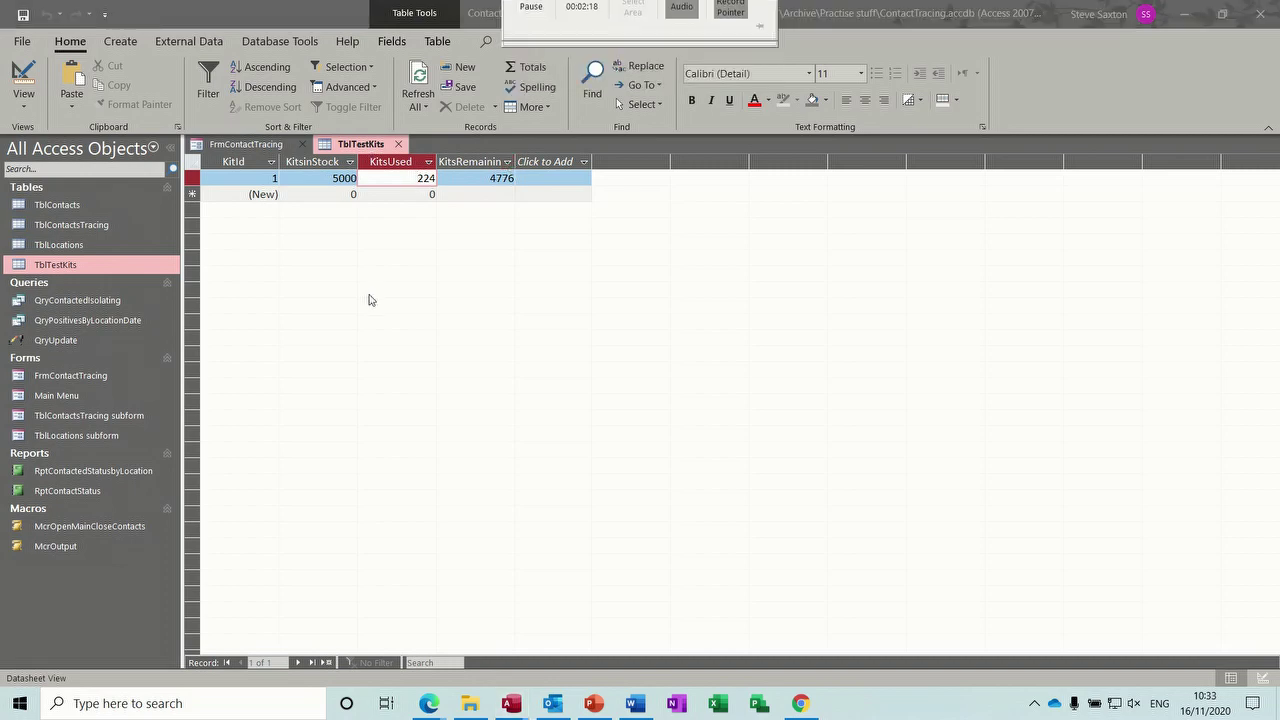
left_click(413, 178)
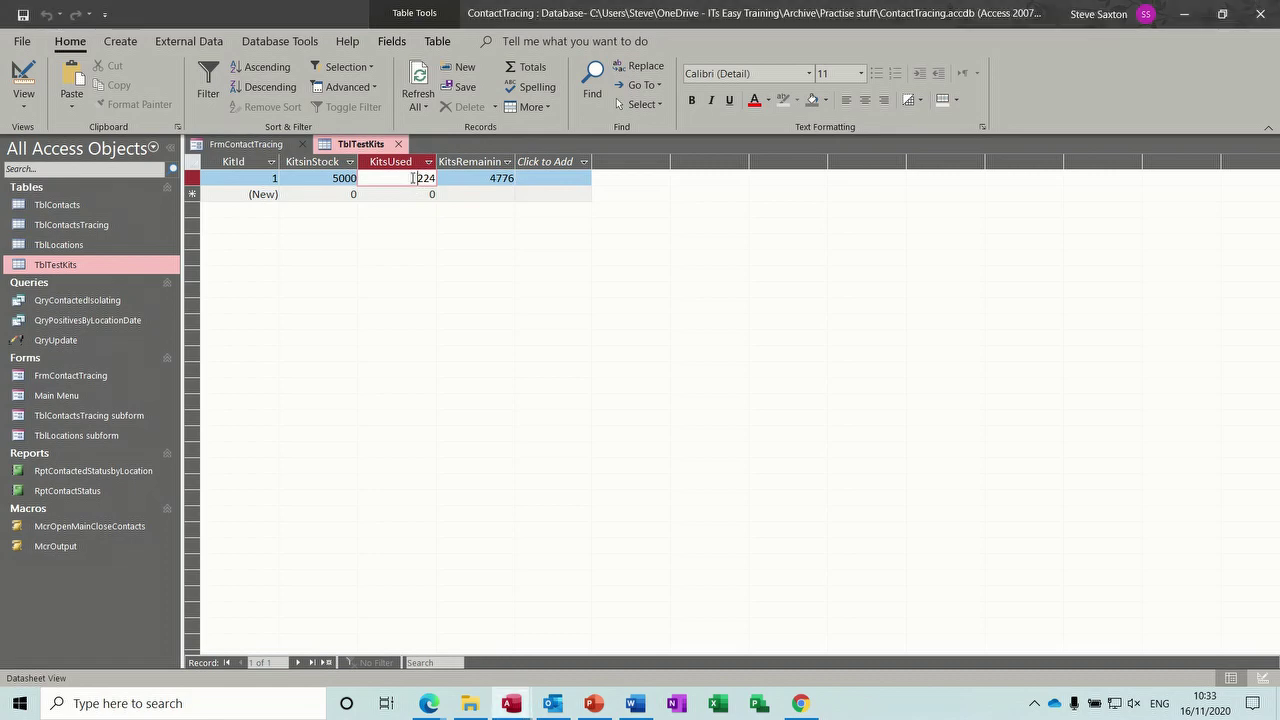
double_click(423, 178)
type("0")
left_click(394, 194)
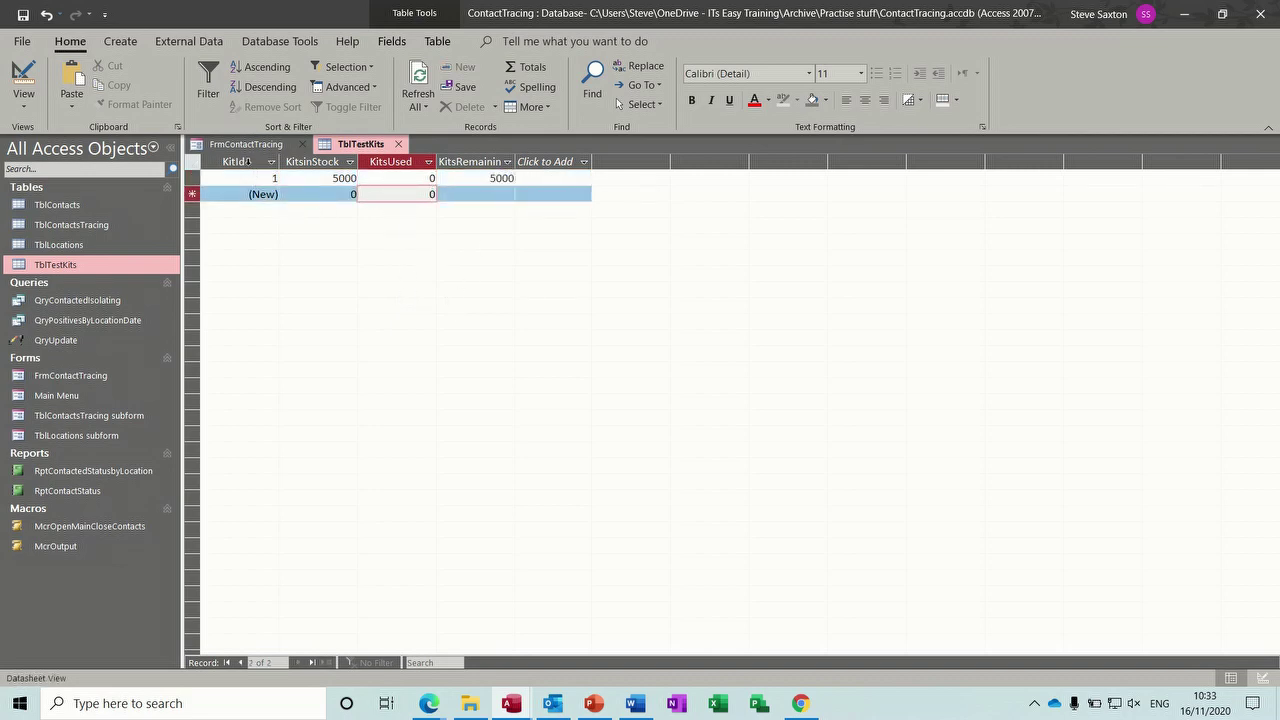
Step: Close TblTestKits and enter 500 in the form's Text28 box
left_click(246, 146)
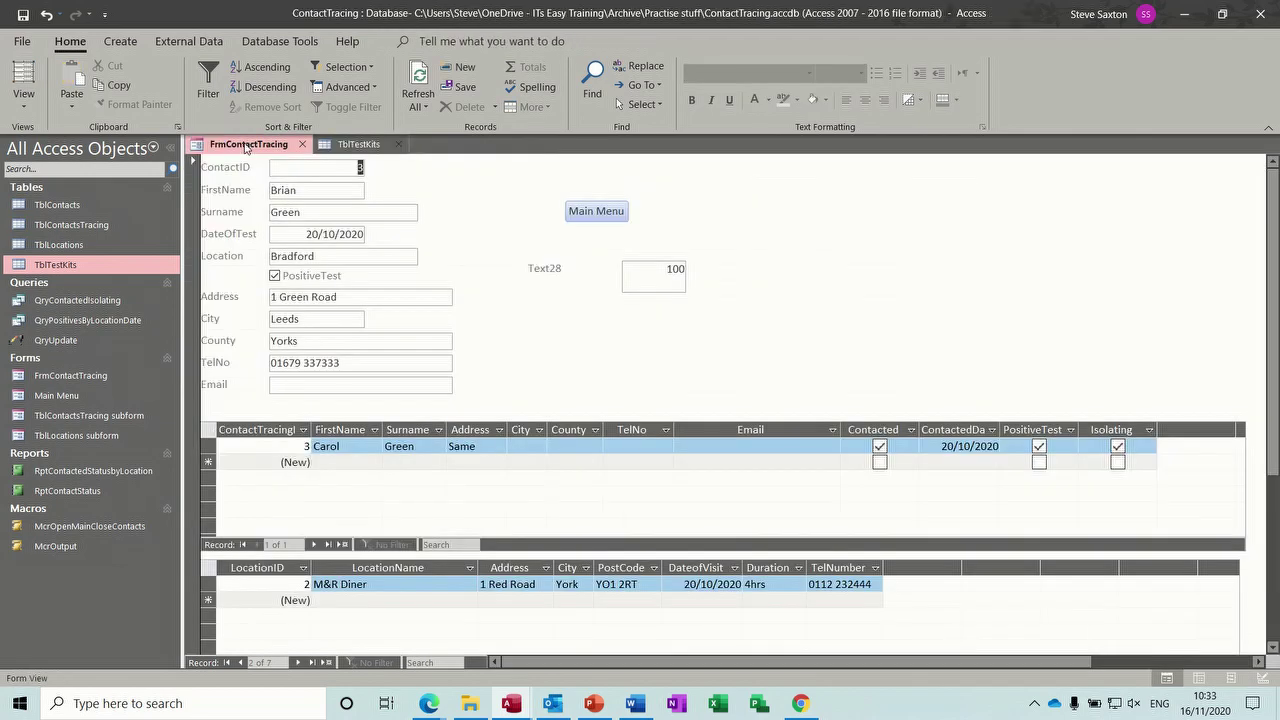
left_click(399, 146)
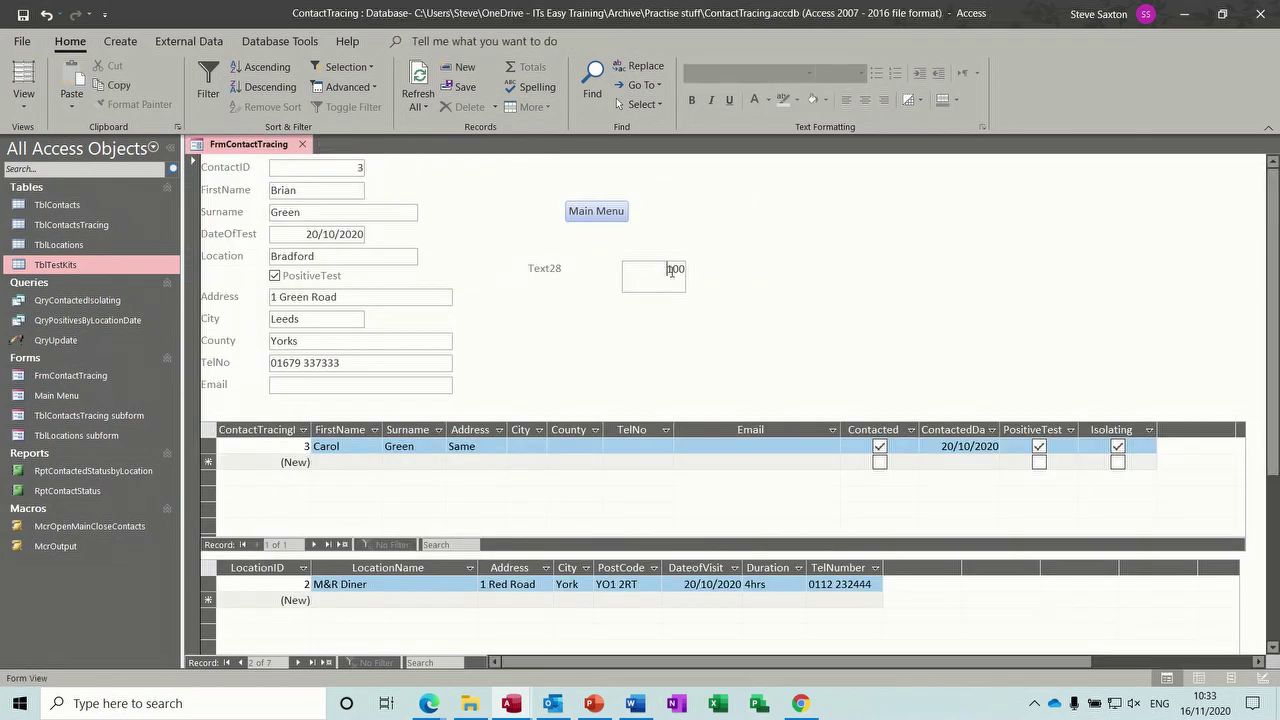
left_click_drag(667, 271, 690, 273)
type("500")
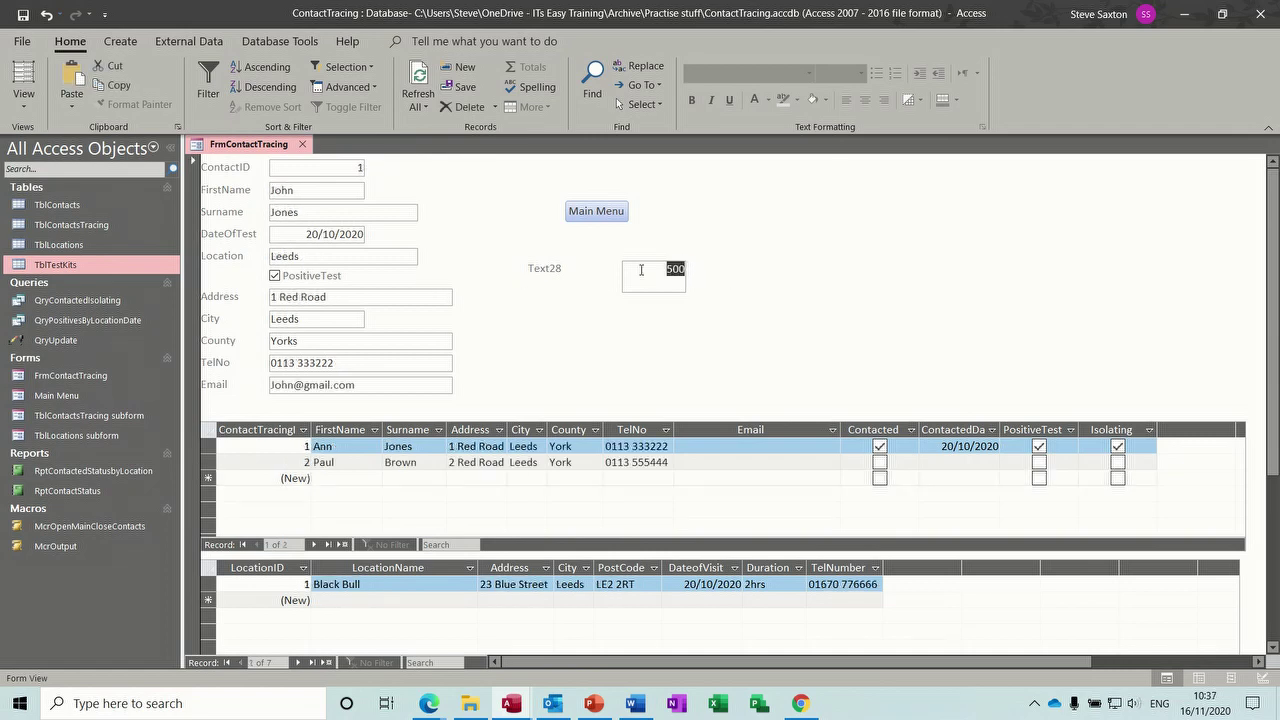
left_click(653, 272)
left_click_drag(662, 271, 690, 271)
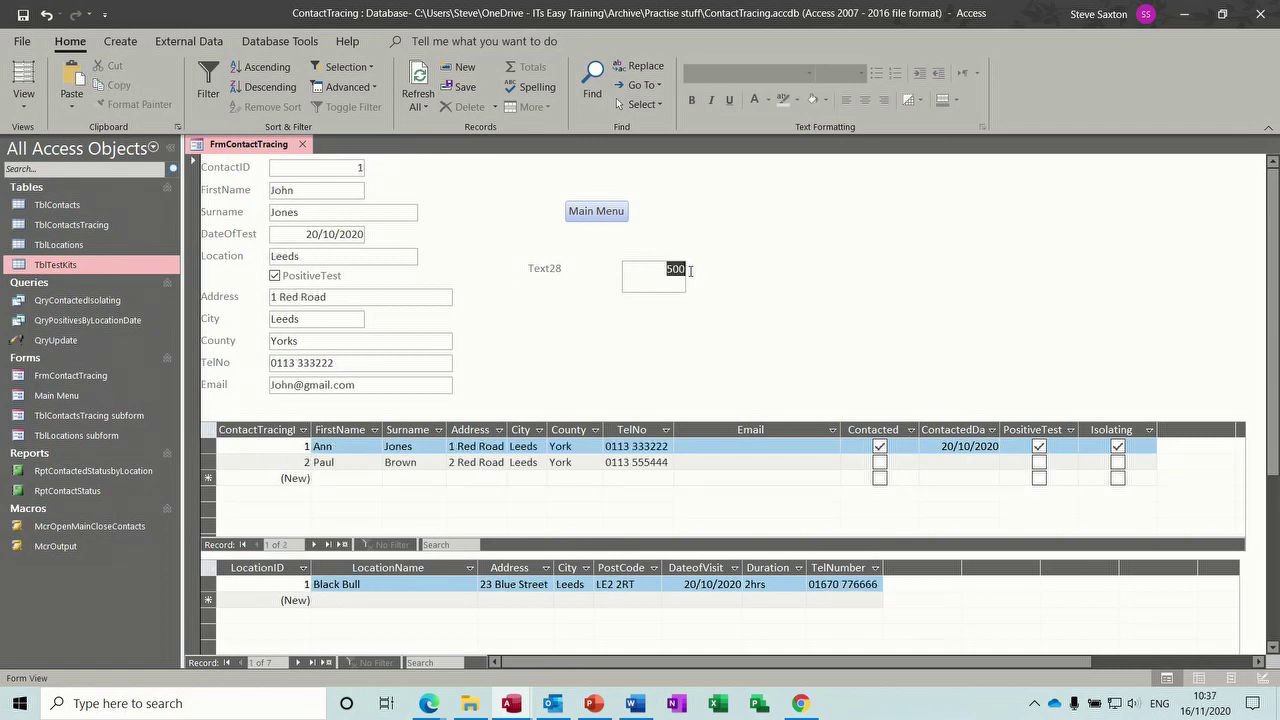
left_click(430, 342)
double_click(663, 275)
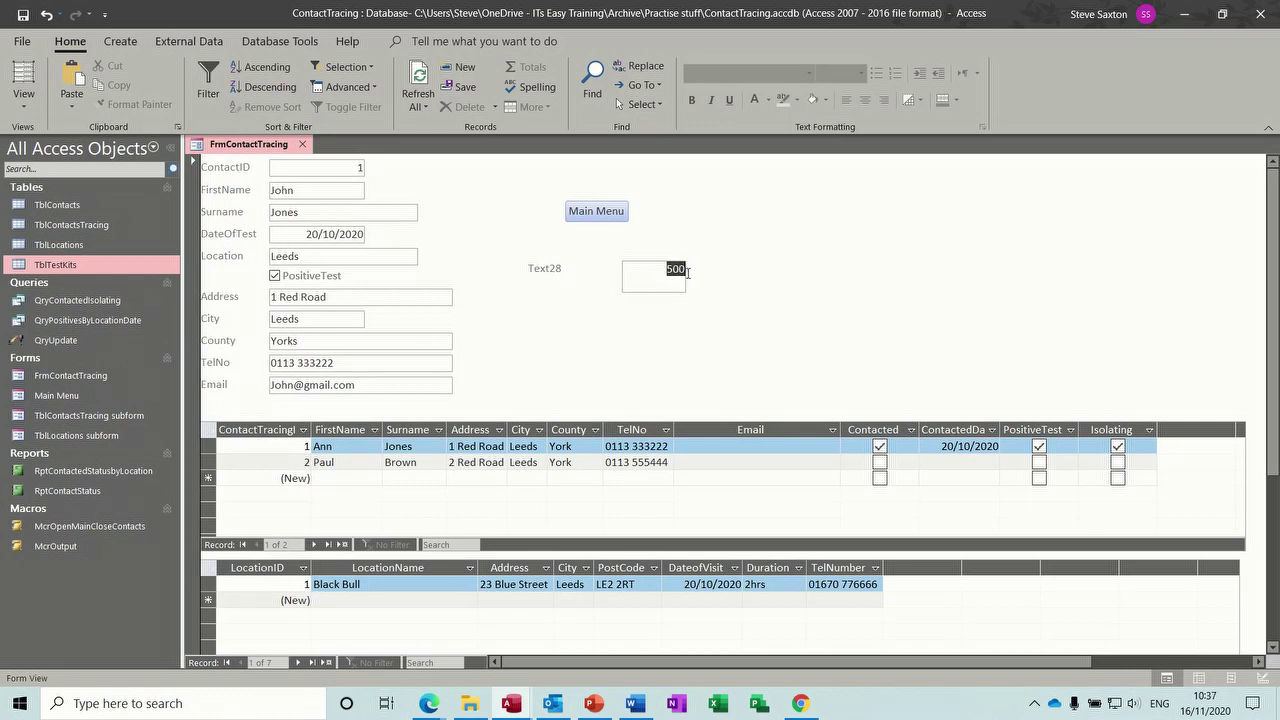
left_click(378, 341)
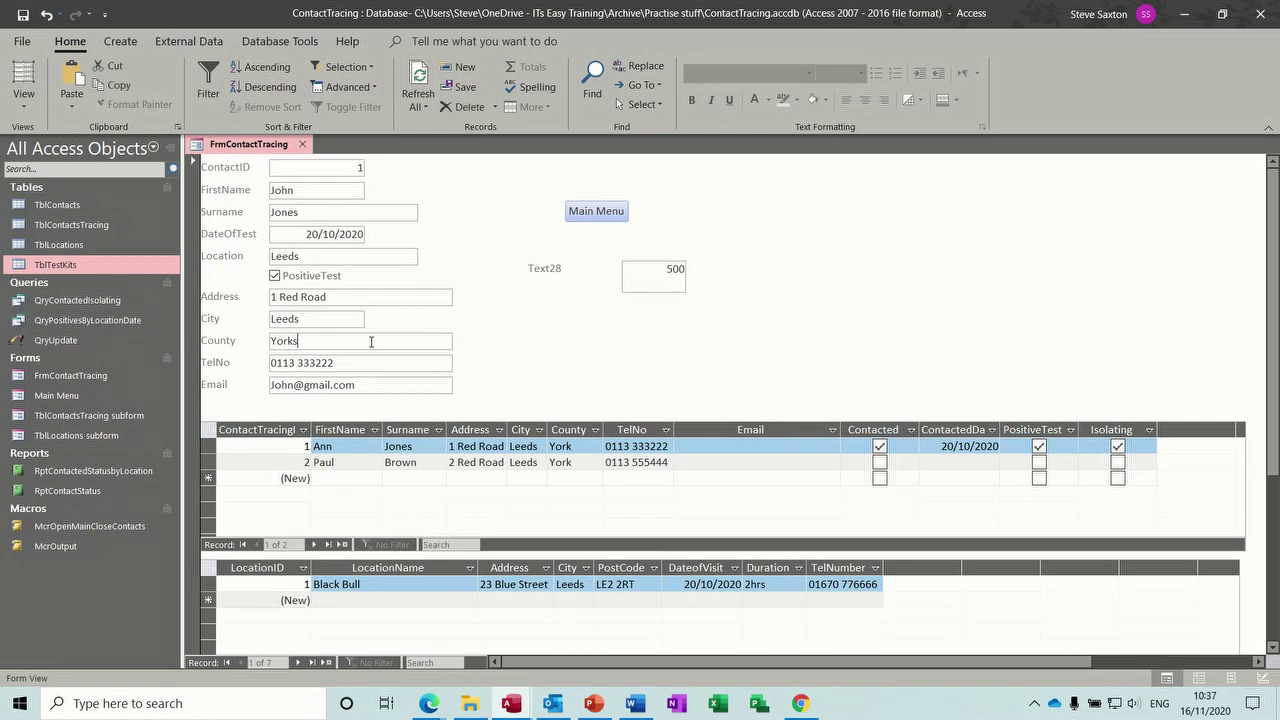
Step: Run QryUpdate, accept both prompts, and open TblTestKits showing 500 used, 4500 remaining
double_click(86, 341)
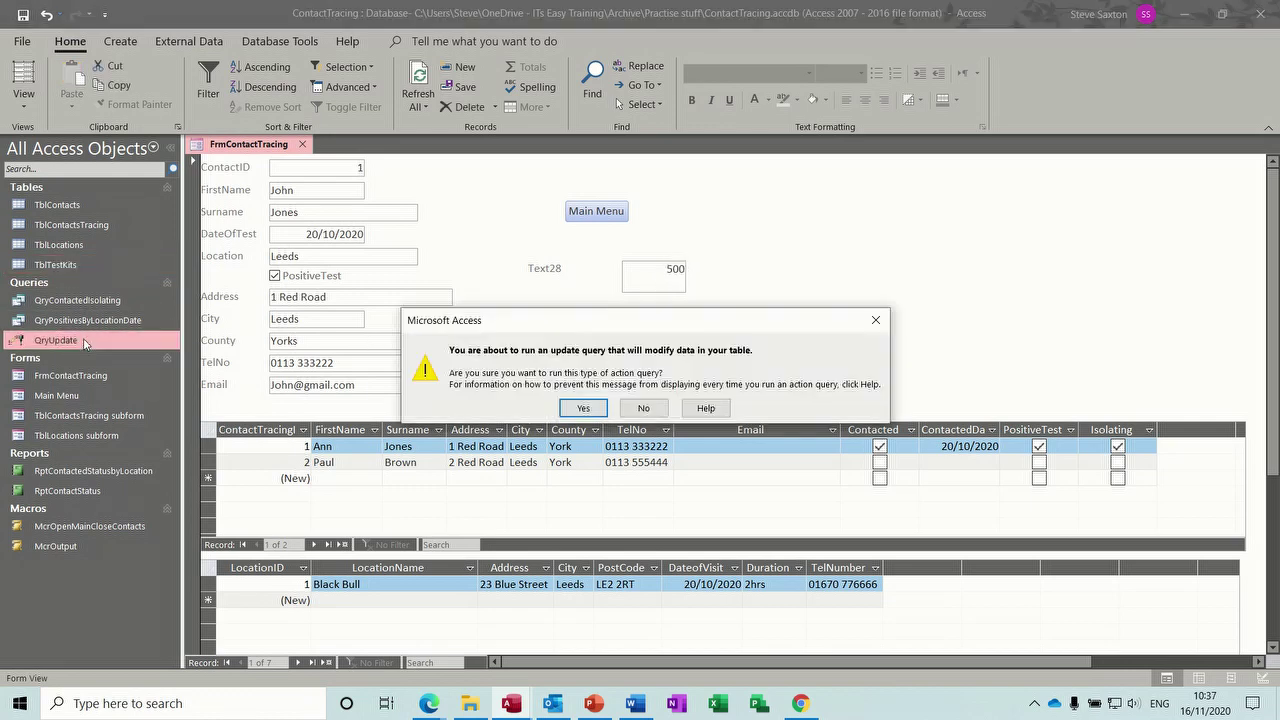
left_click(583, 408)
left_click(613, 408)
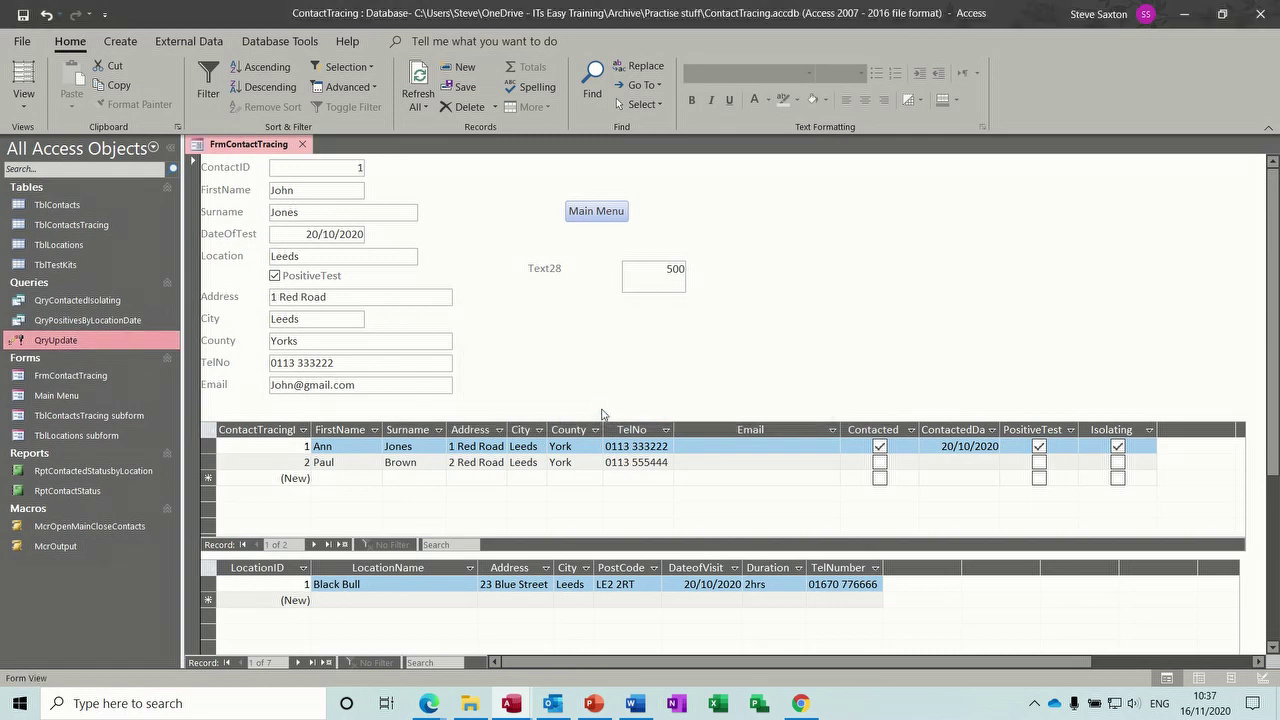
double_click(75, 266)
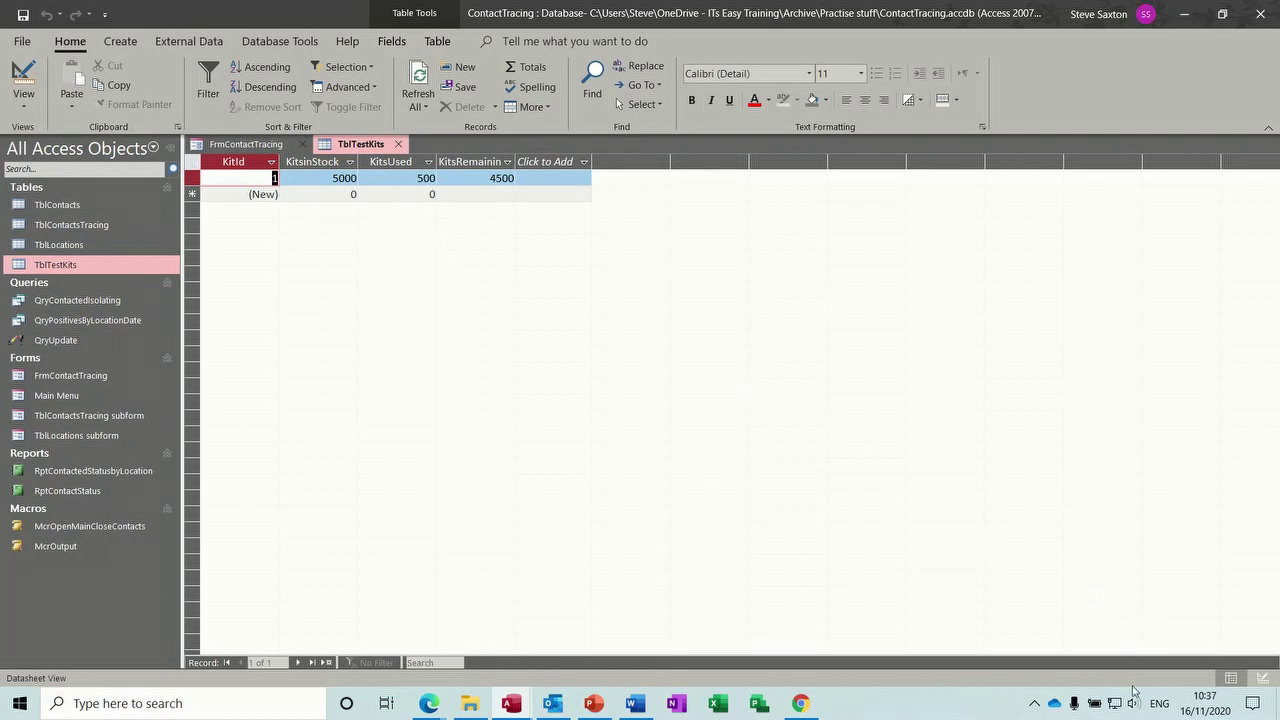
Step: Mute the system speakers and return to the contact tracing form
left_click(1134, 707)
left_click(1007, 663)
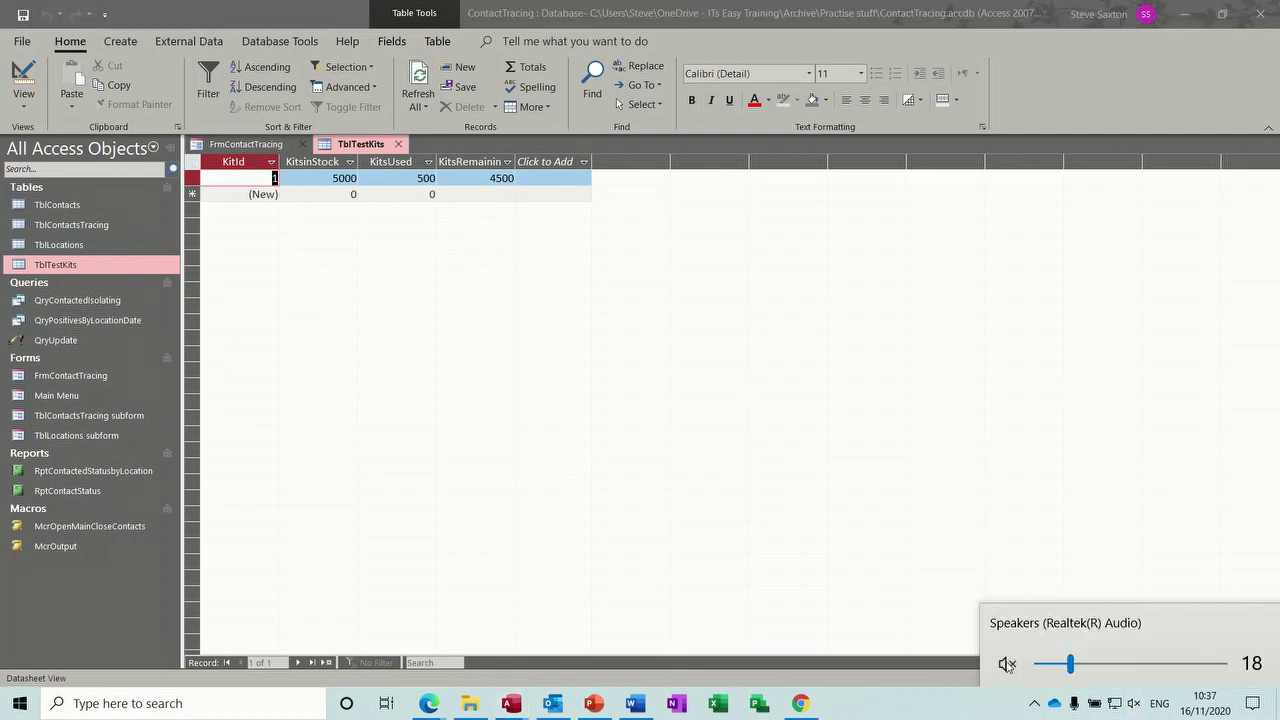
left_click(905, 712)
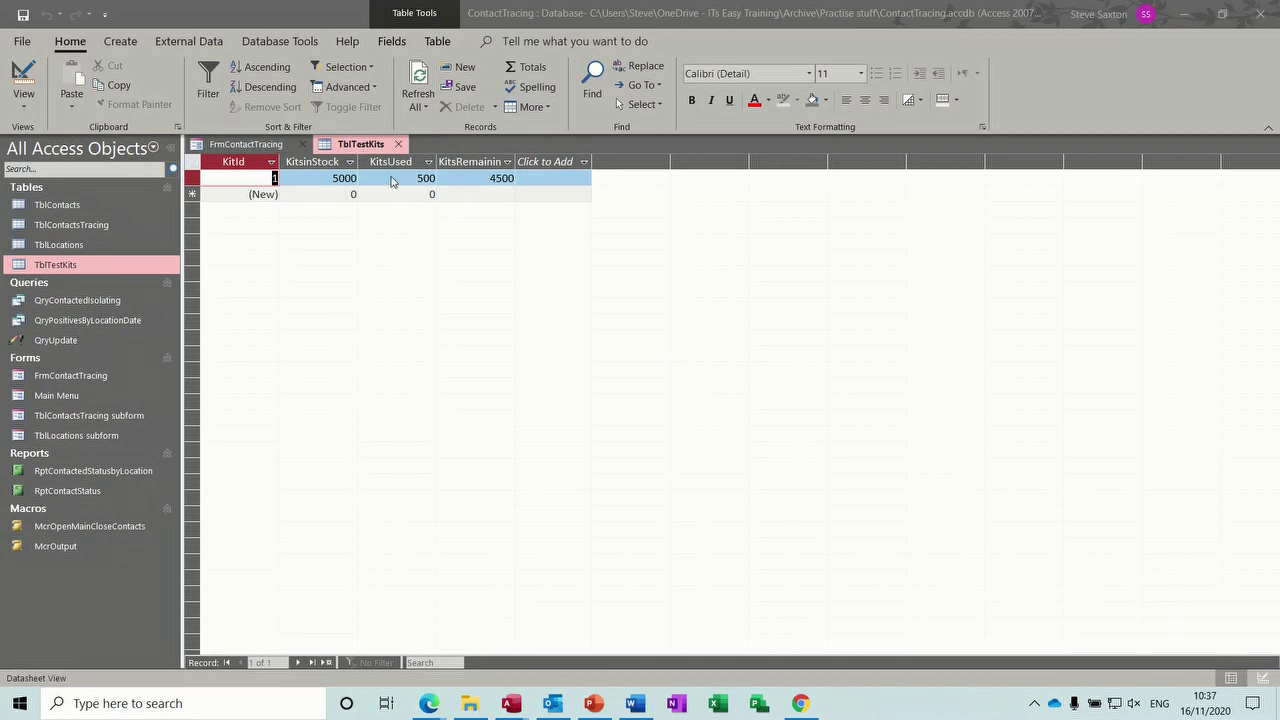
left_click(252, 149)
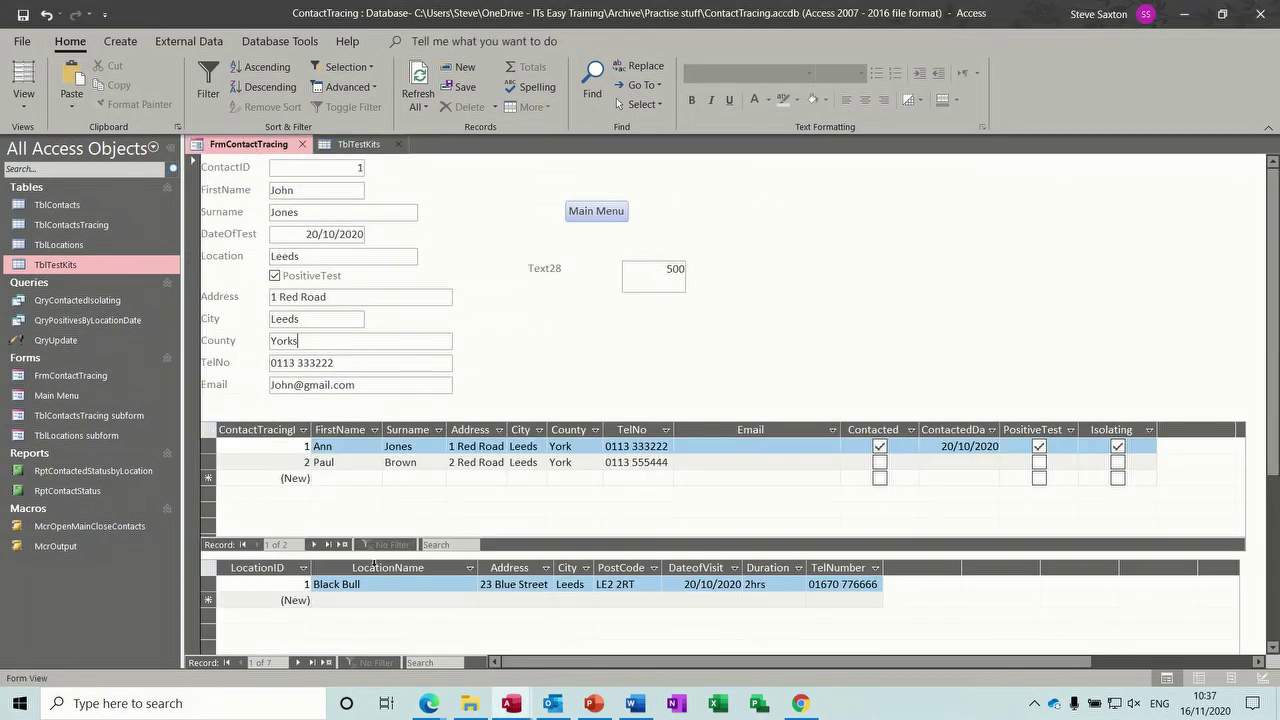
left_click(297, 662)
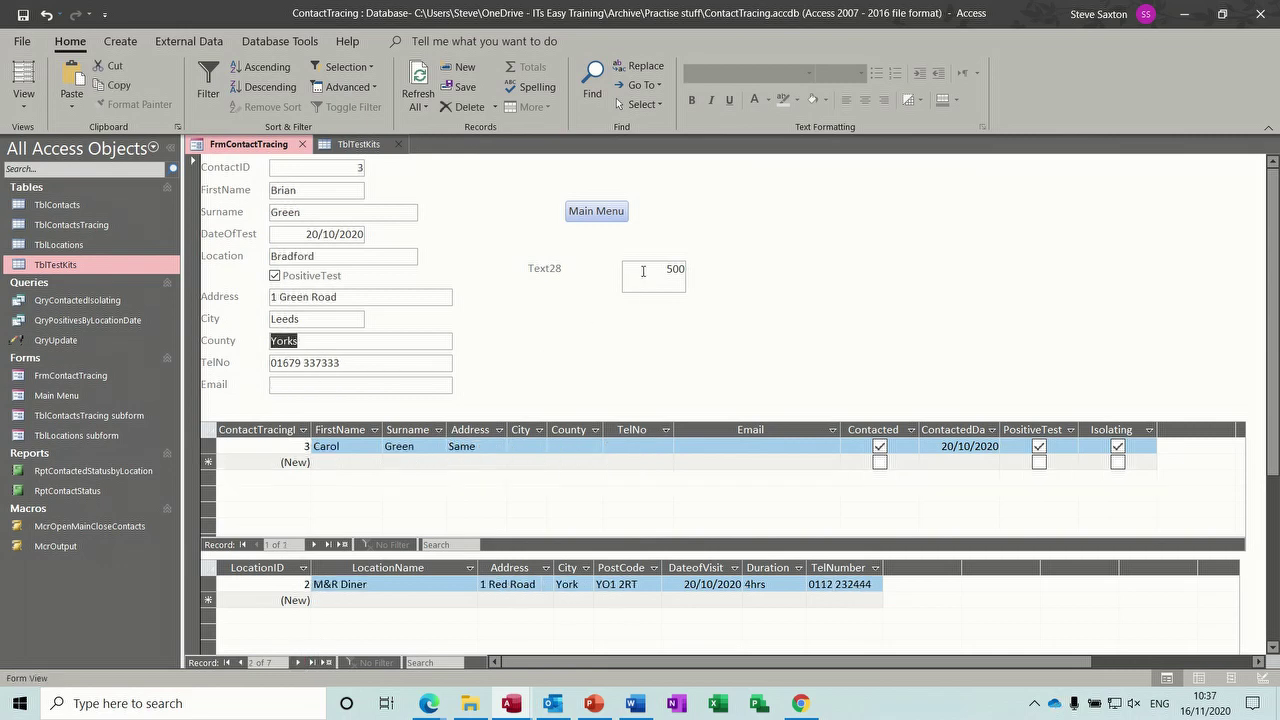
left_click(297, 662)
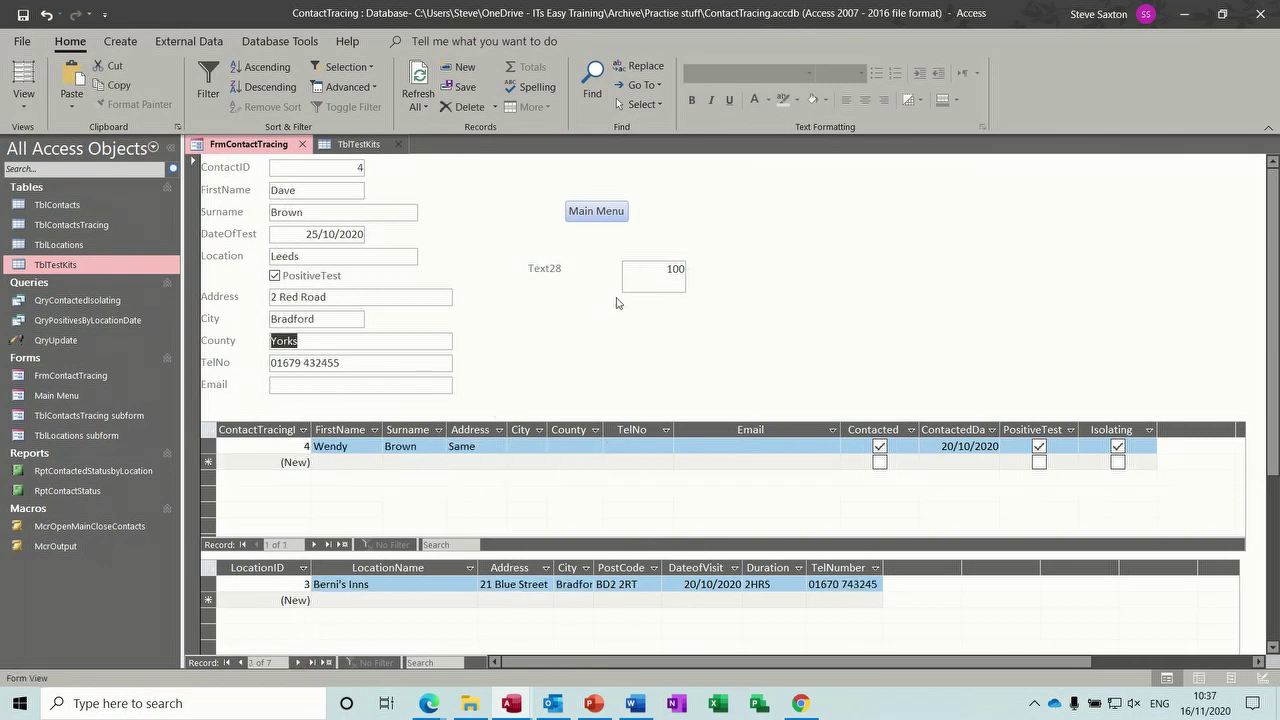
left_click_drag(657, 269, 693, 273)
type("1")
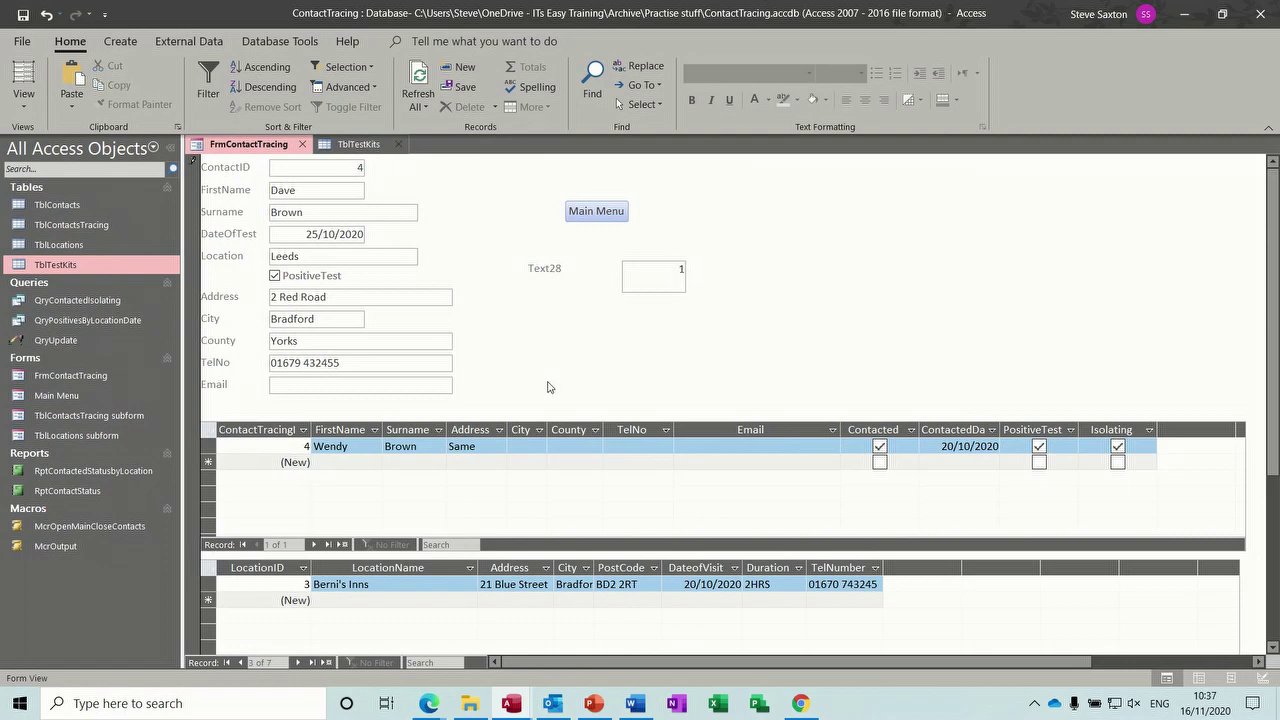
left_click(449, 341)
Step: Run QryUpdate, accept both prompts, check TblTestKits at 501/4499, then close it
double_click(102, 345)
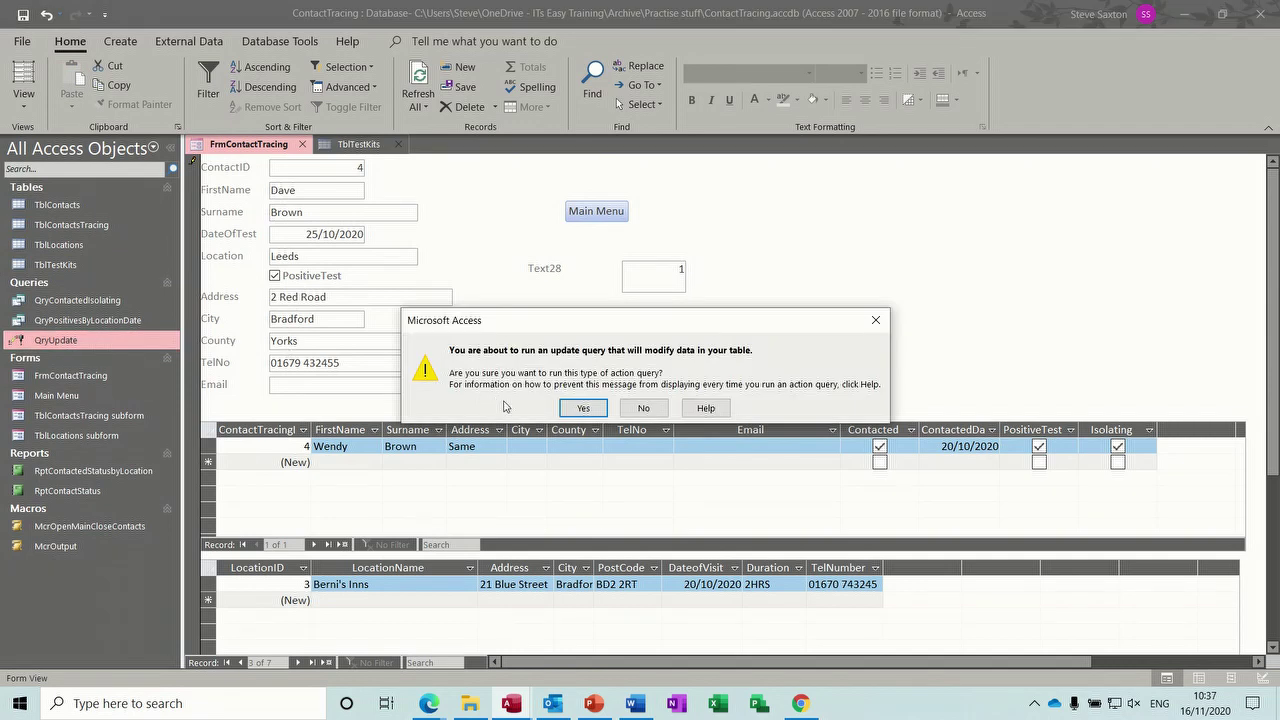
left_click(574, 408)
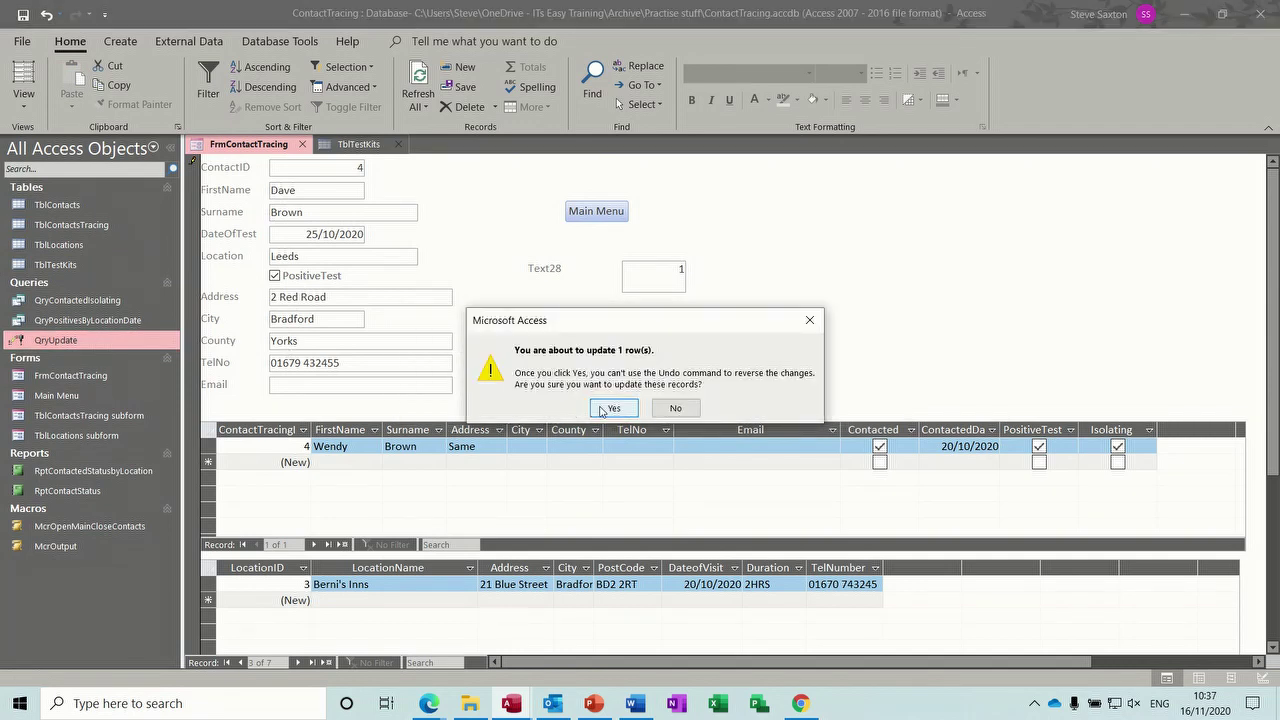
left_click(610, 408)
left_click(358, 145)
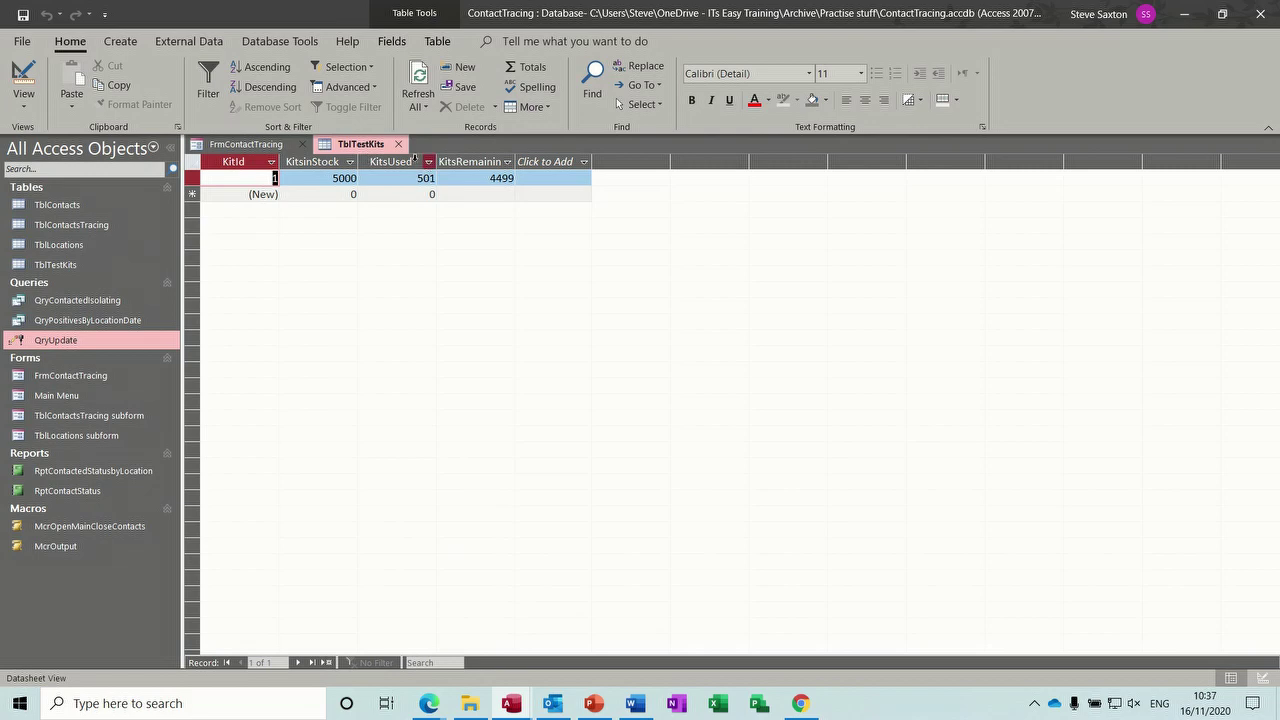
left_click(399, 145)
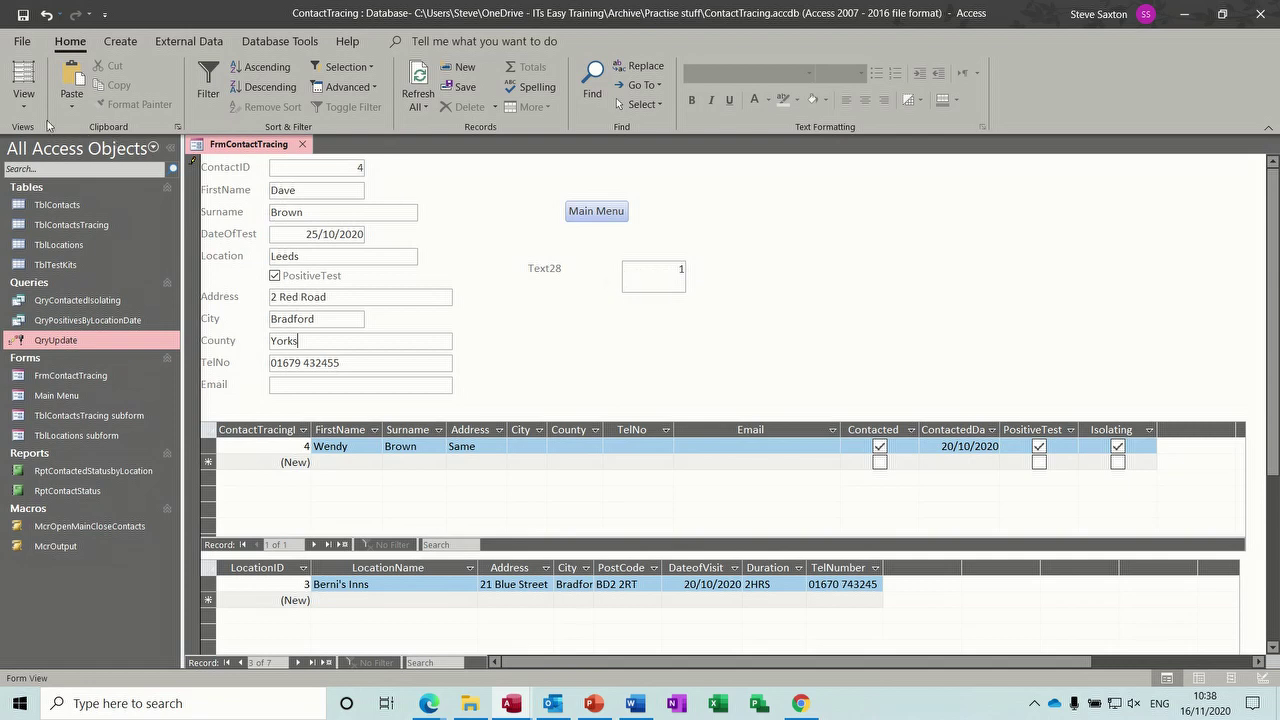
Step: Switch the form to Design View and rename the Text28 label to Kits Used
left_click(23, 100)
left_click(80, 258)
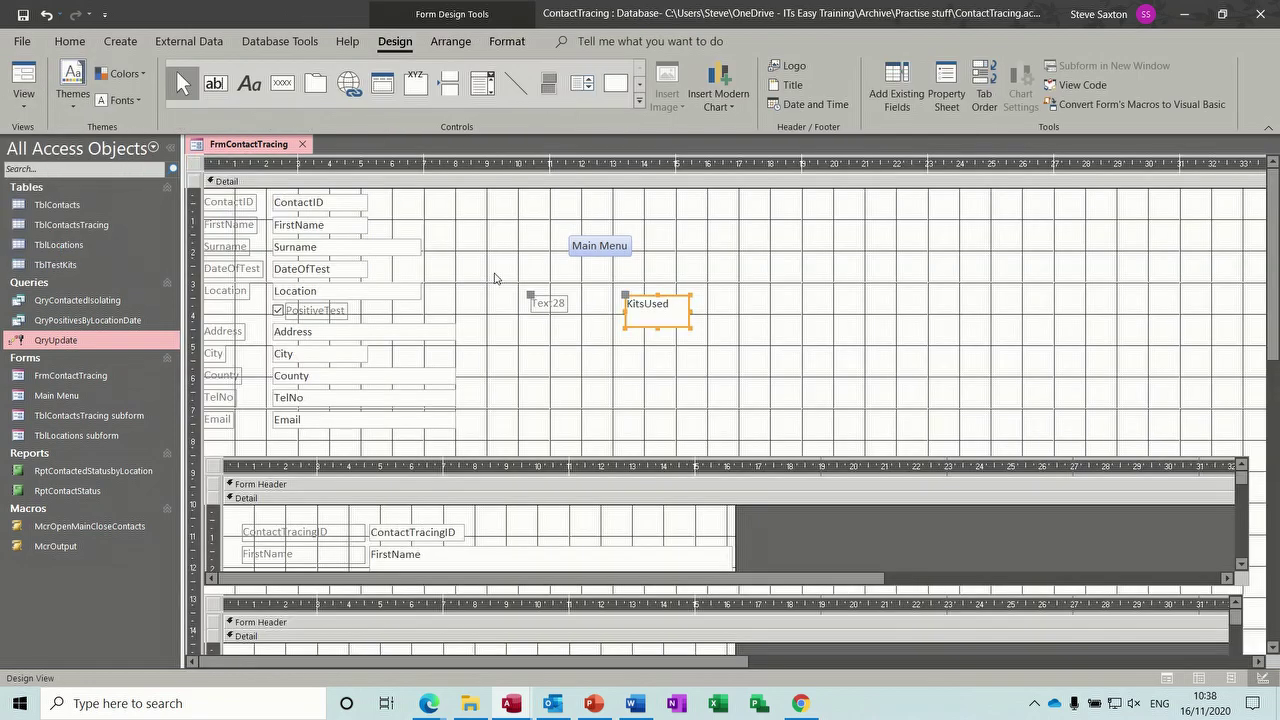
left_click(558, 305)
left_click_drag(566, 304, 533, 307)
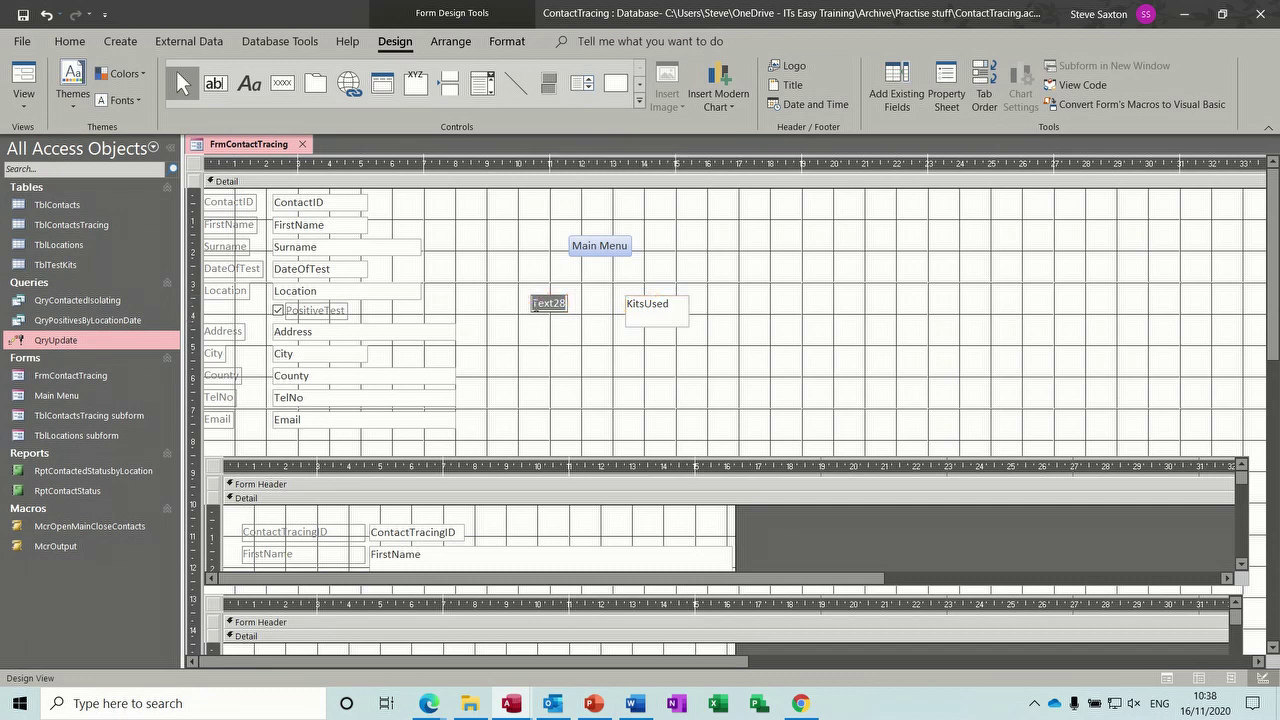
type("T")
type("its Used")
left_click(548, 337)
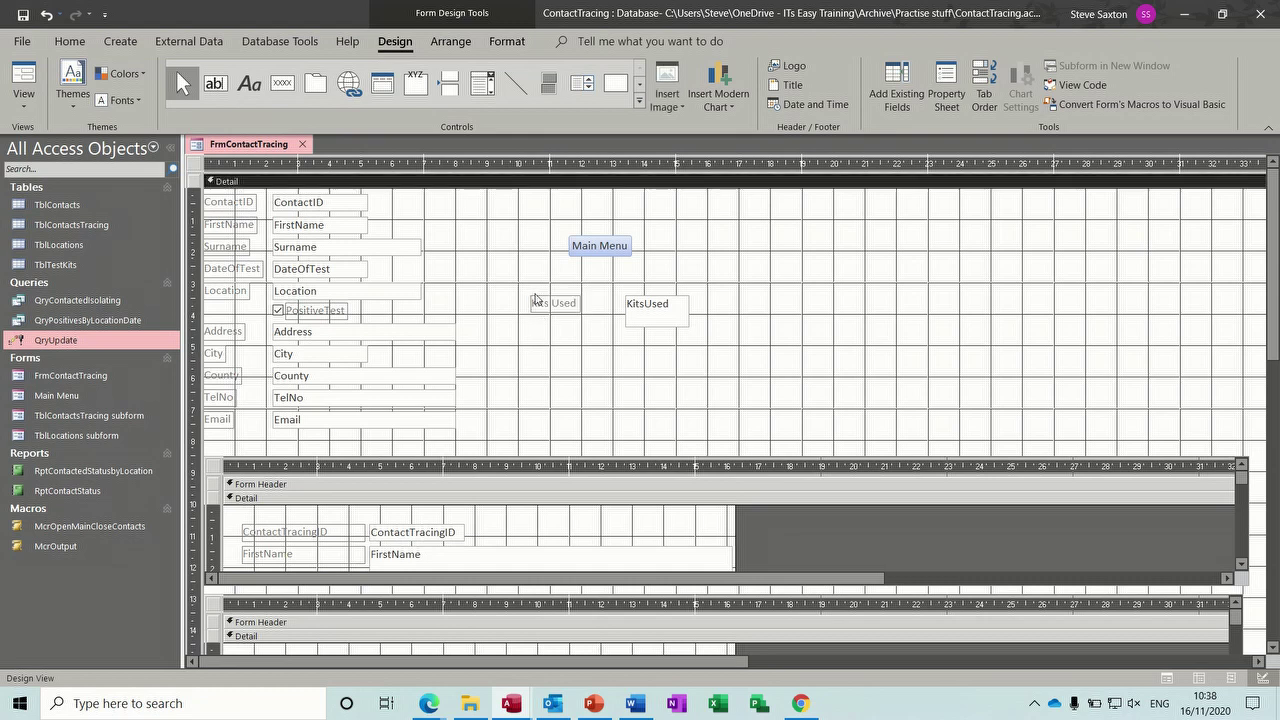
Step: Move the Kits Used label above the KitsUsed text box and save the form
left_click(534, 300)
left_click_drag(534, 299, 625, 279)
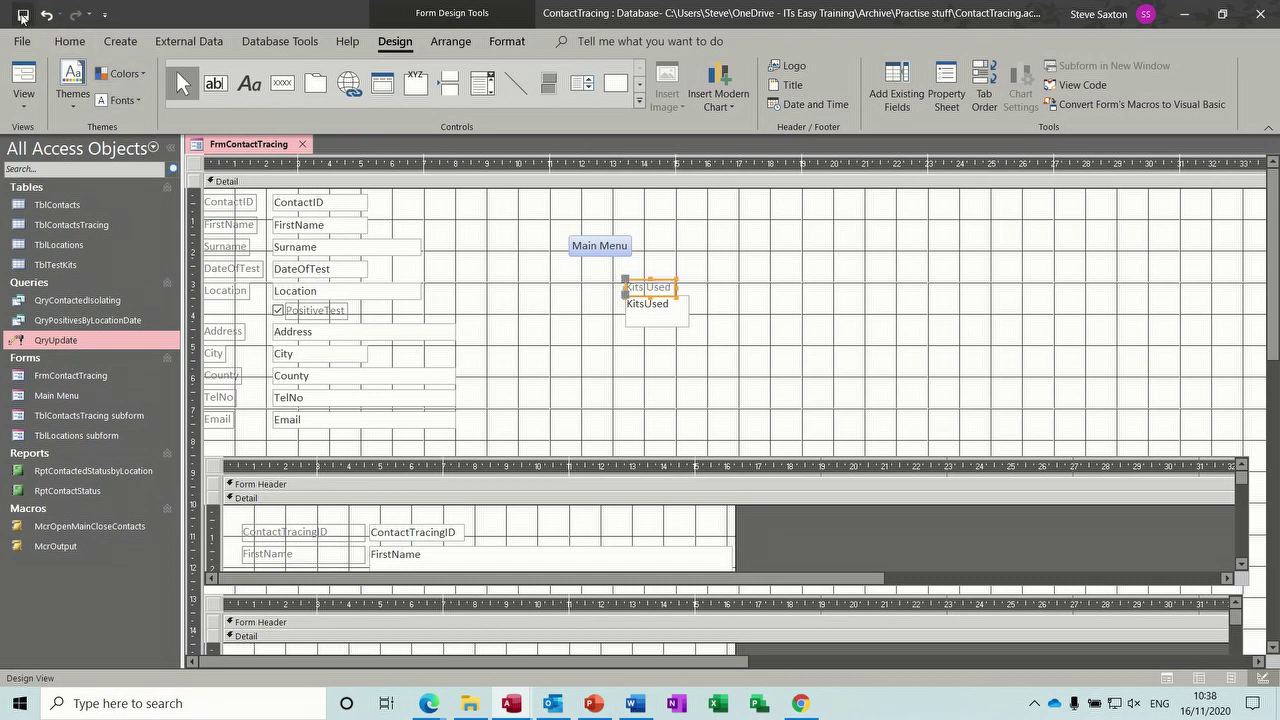
left_click(21, 17)
left_click(631, 317)
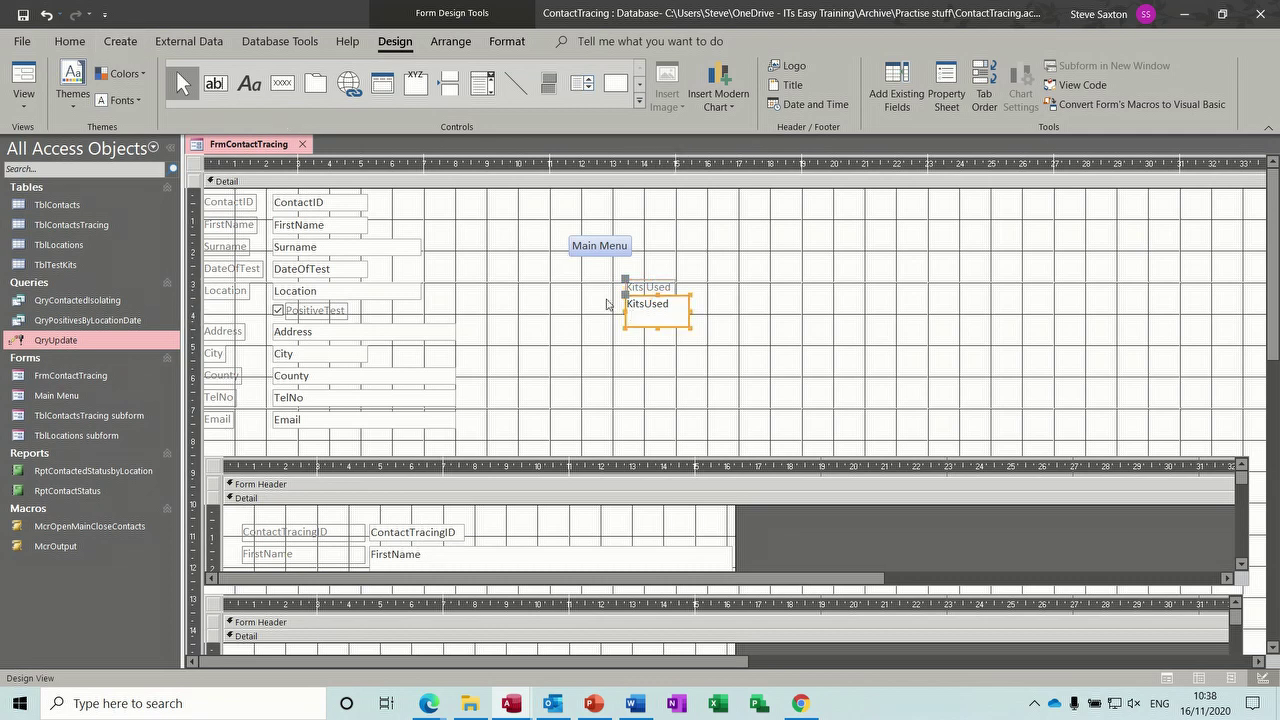
left_click(128, 46)
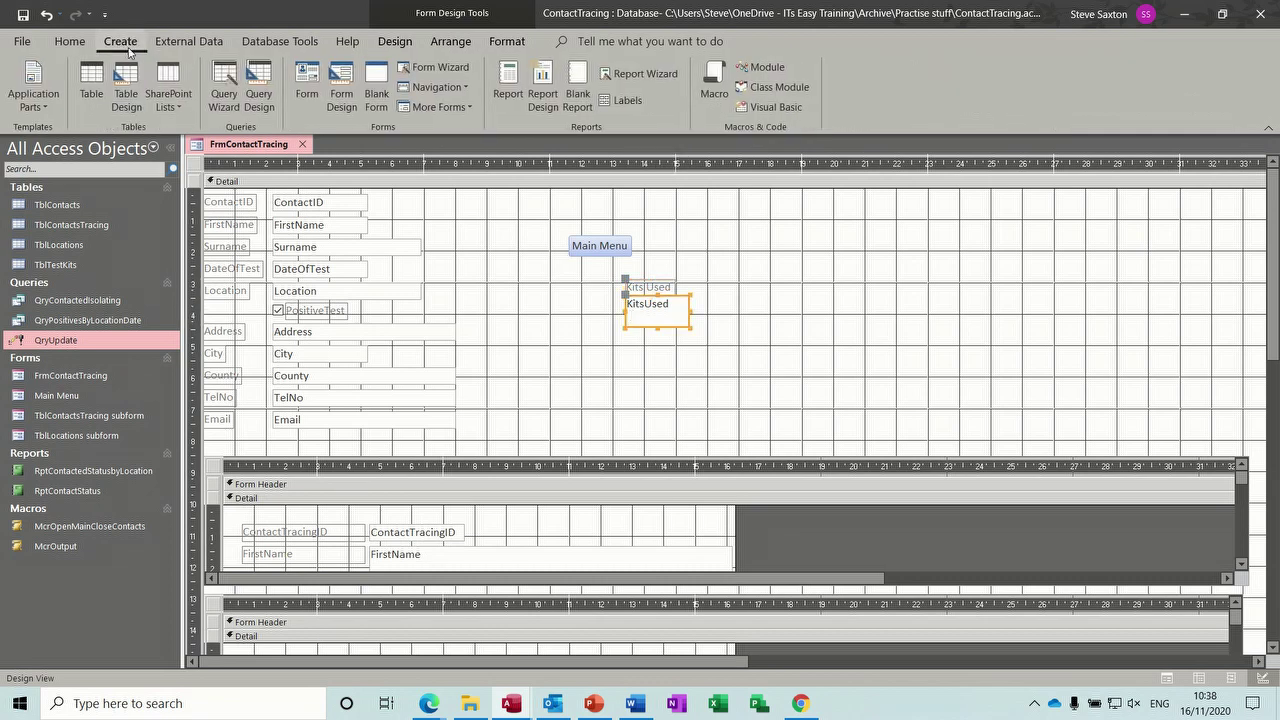
Step: Create a new macro with an OpenQuery action that runs QryUpdate
left_click(714, 86)
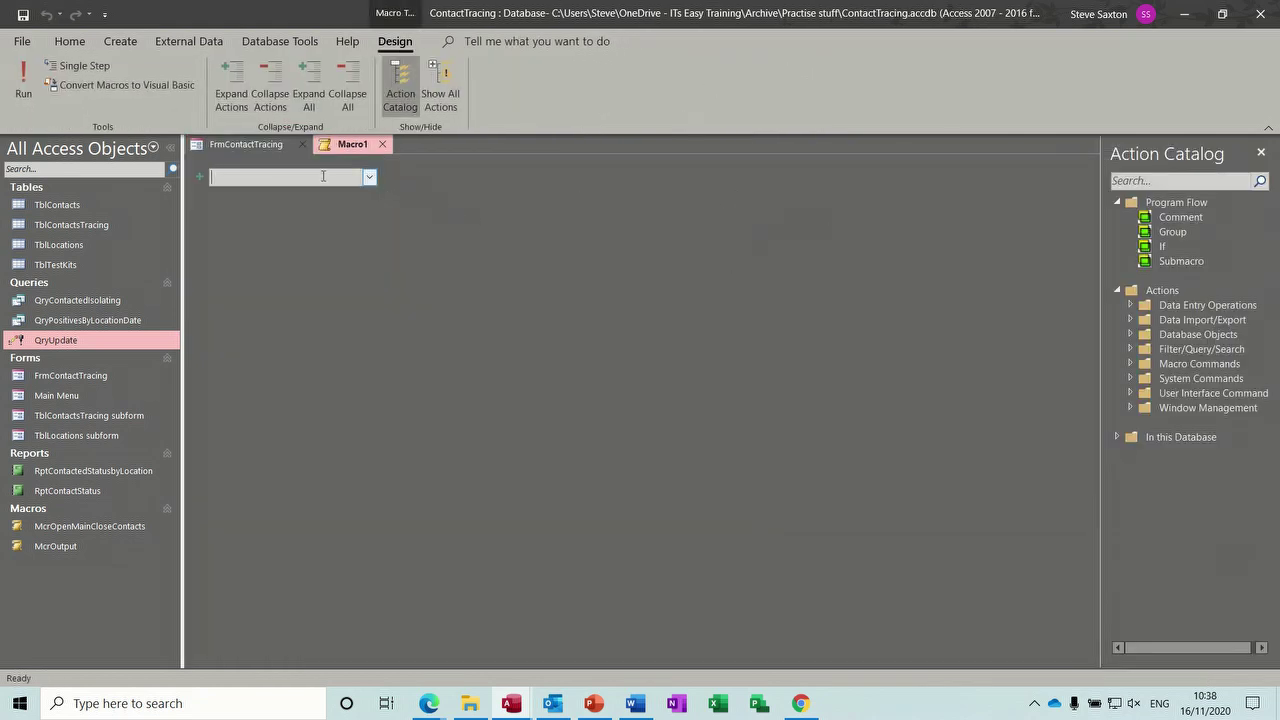
type("OpenForm")
left_click(369, 178)
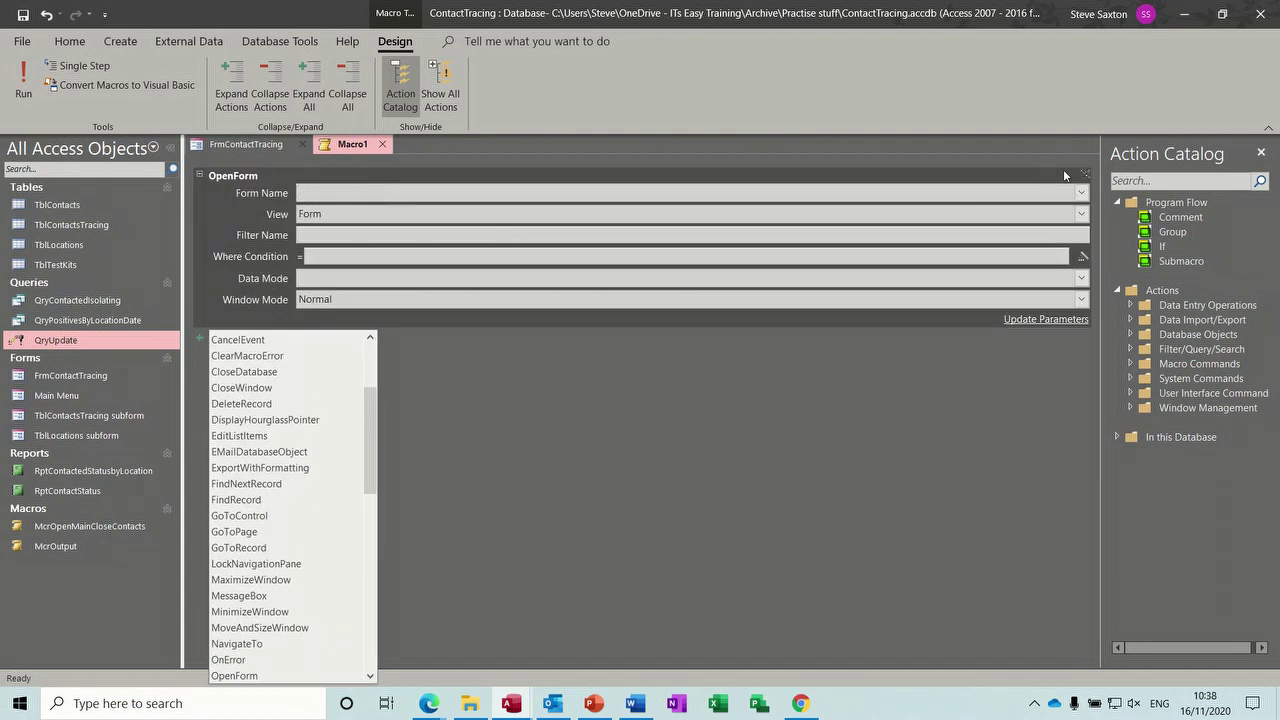
left_click(1085, 175)
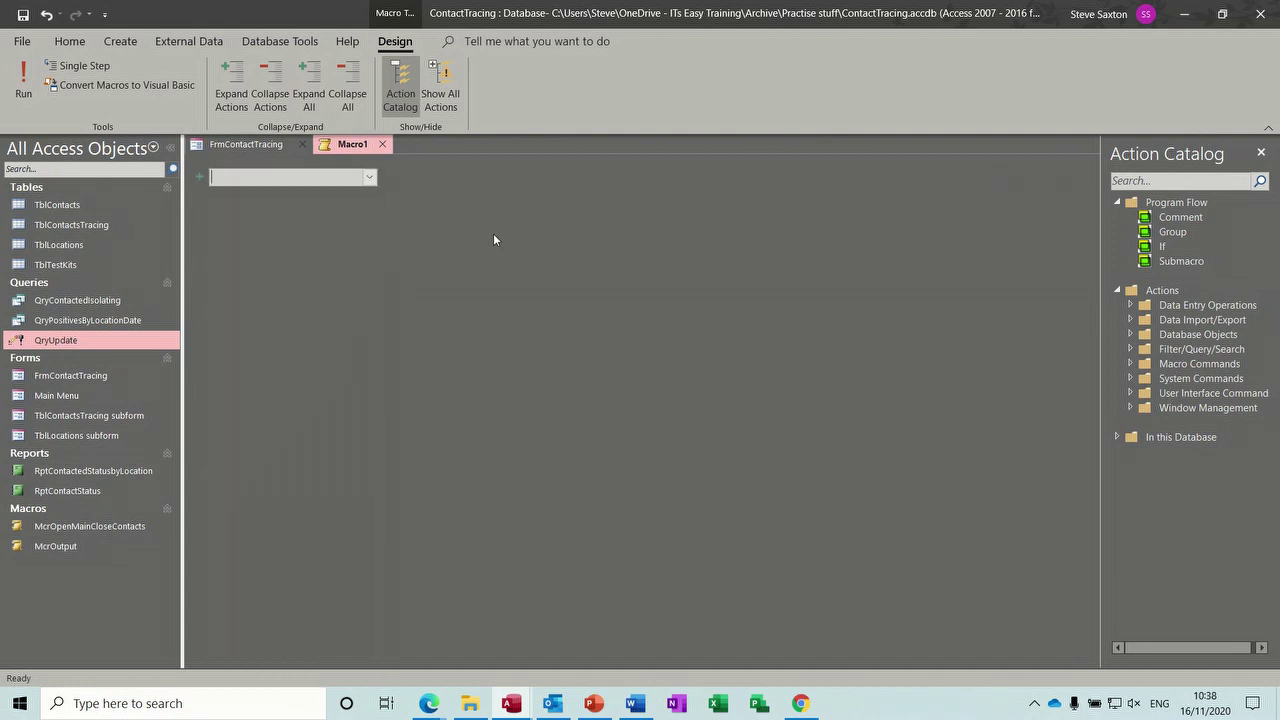
left_click(369, 178)
type("OnError")
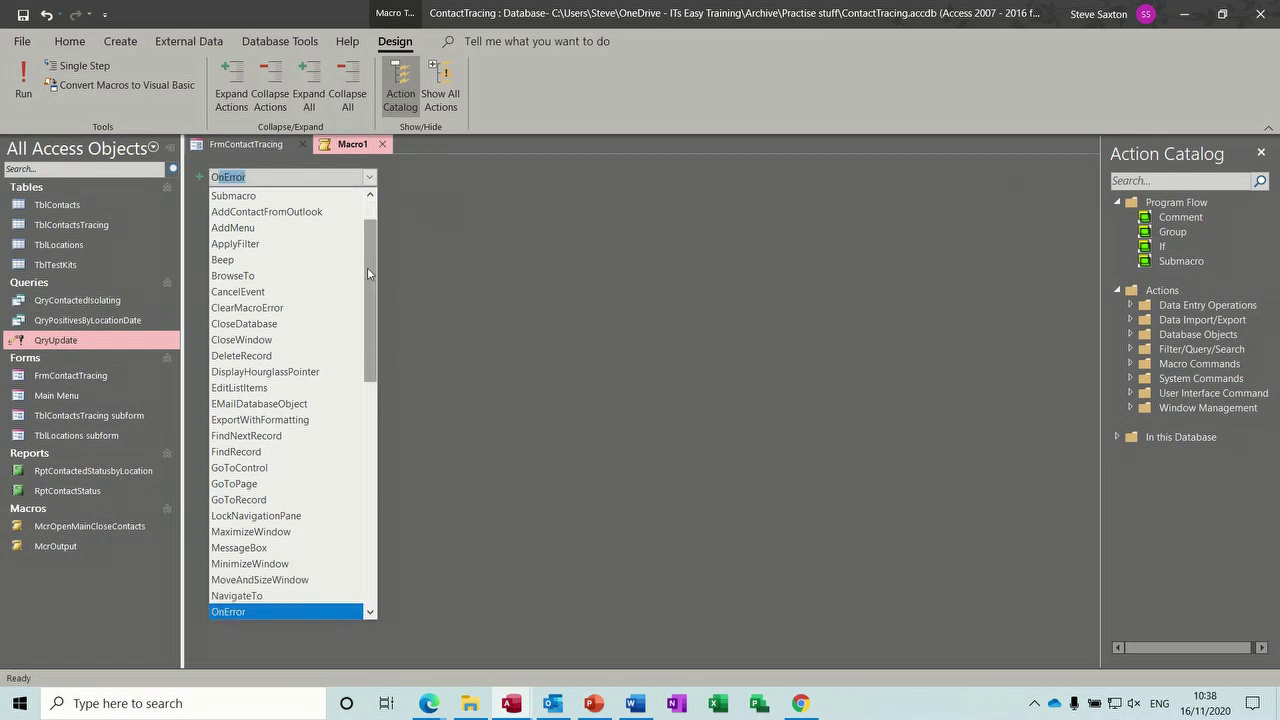
left_click_drag(373, 350, 371, 432)
left_click(279, 428)
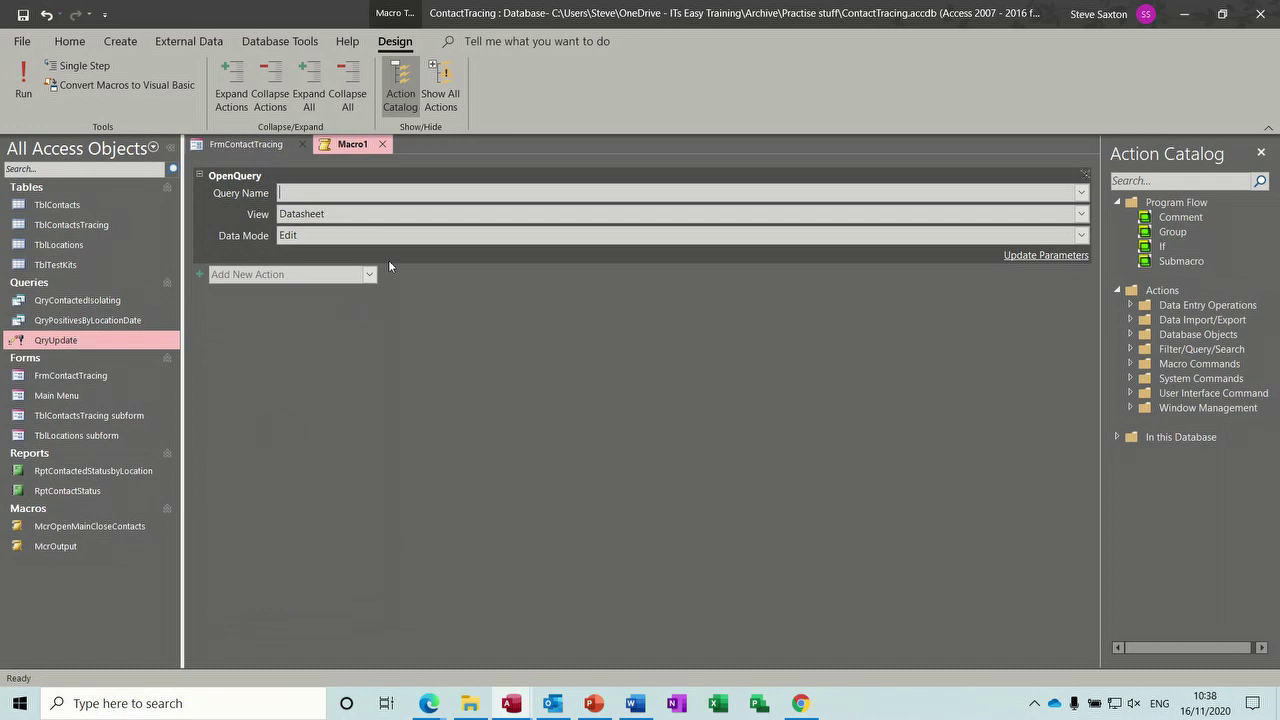
mouse_move(391, 192)
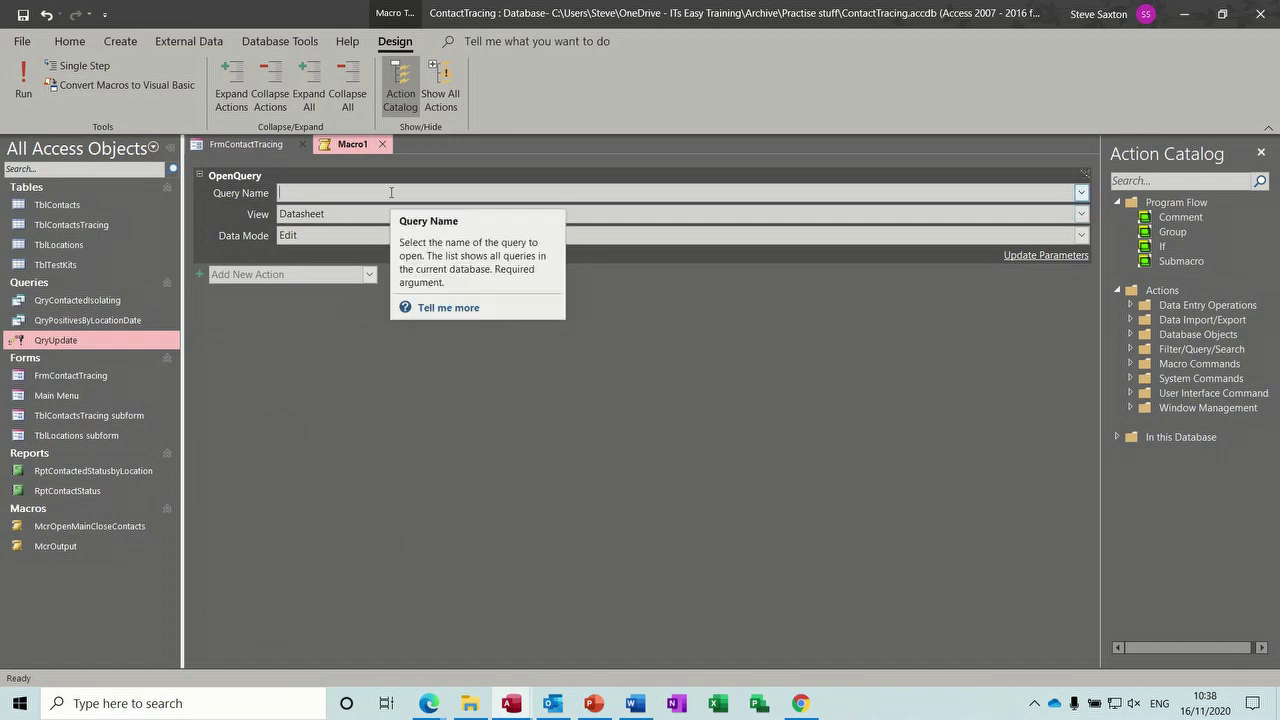
type("u")
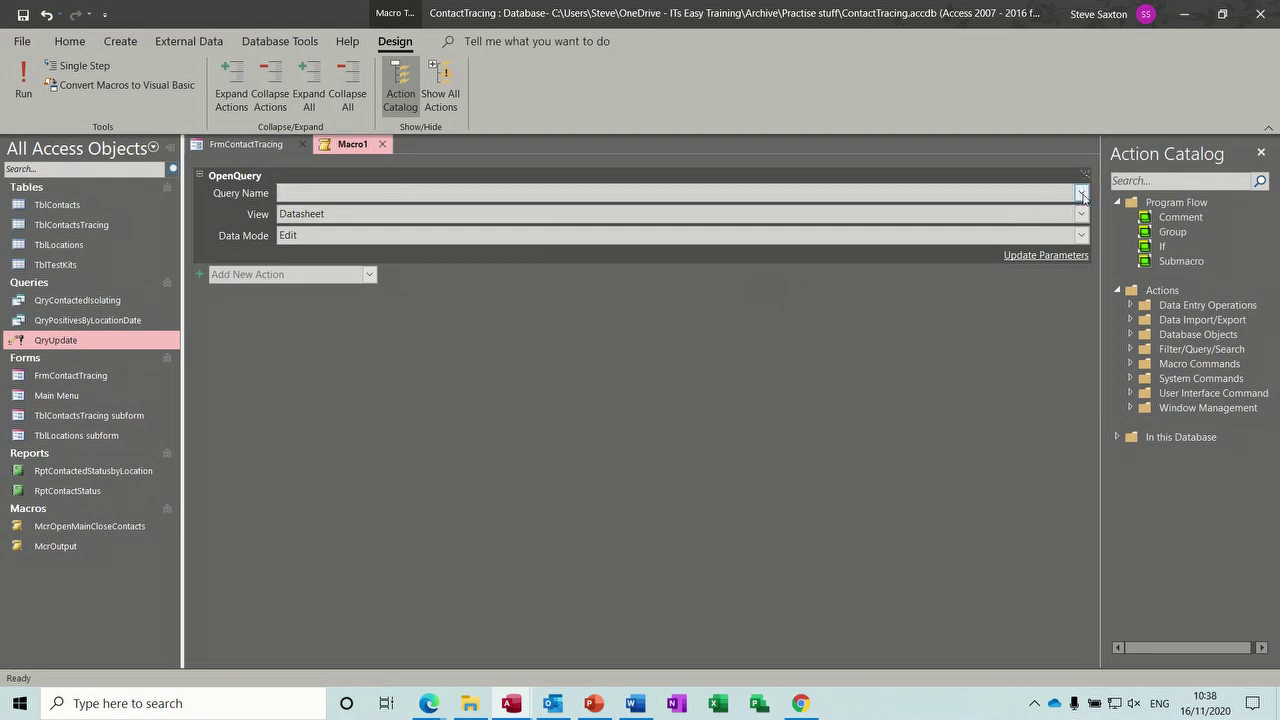
left_click(1081, 193)
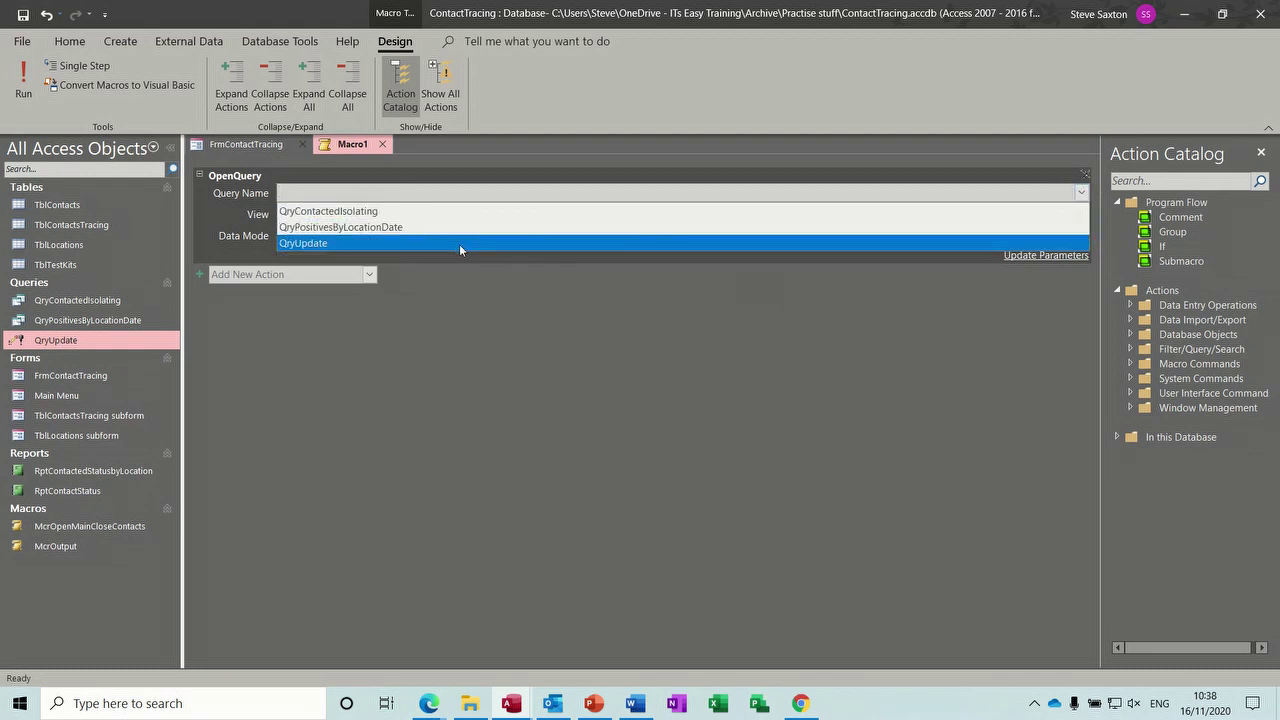
left_click(459, 244)
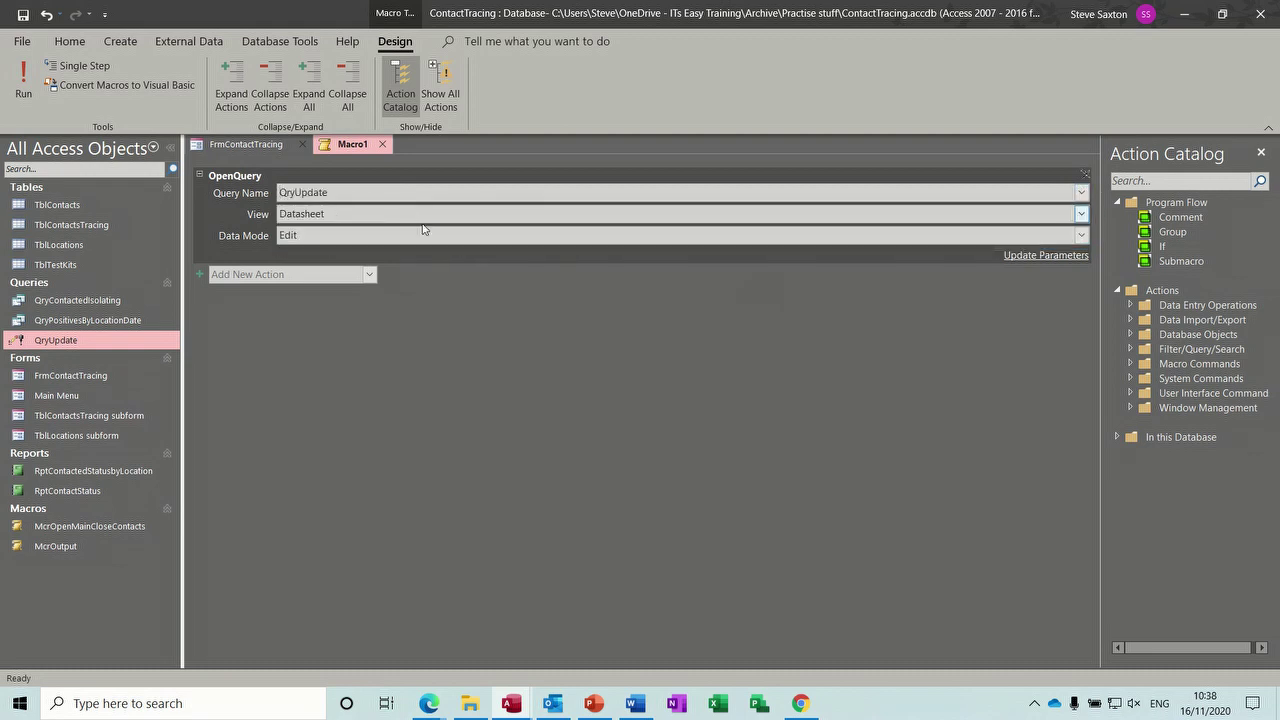
Step: Save the macro as McrUpdate and close it
left_click(23, 15)
type("McrUpdate")
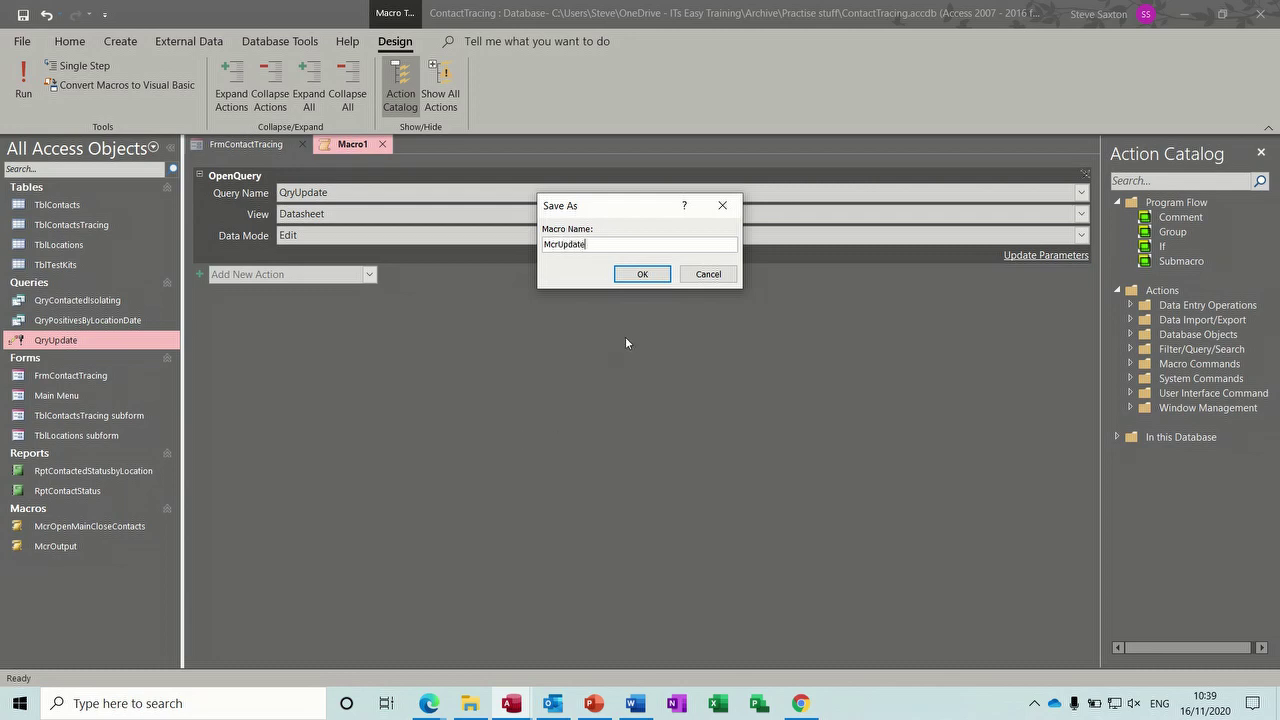
left_click(640, 276)
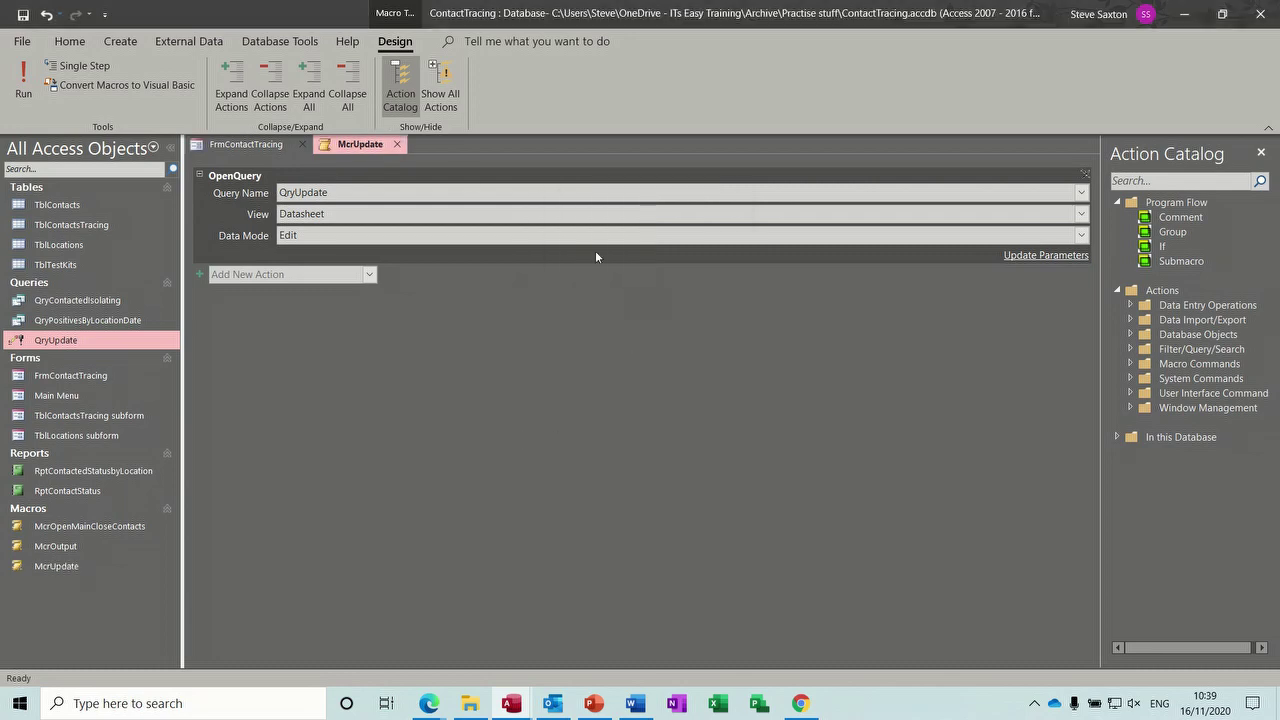
left_click(397, 144)
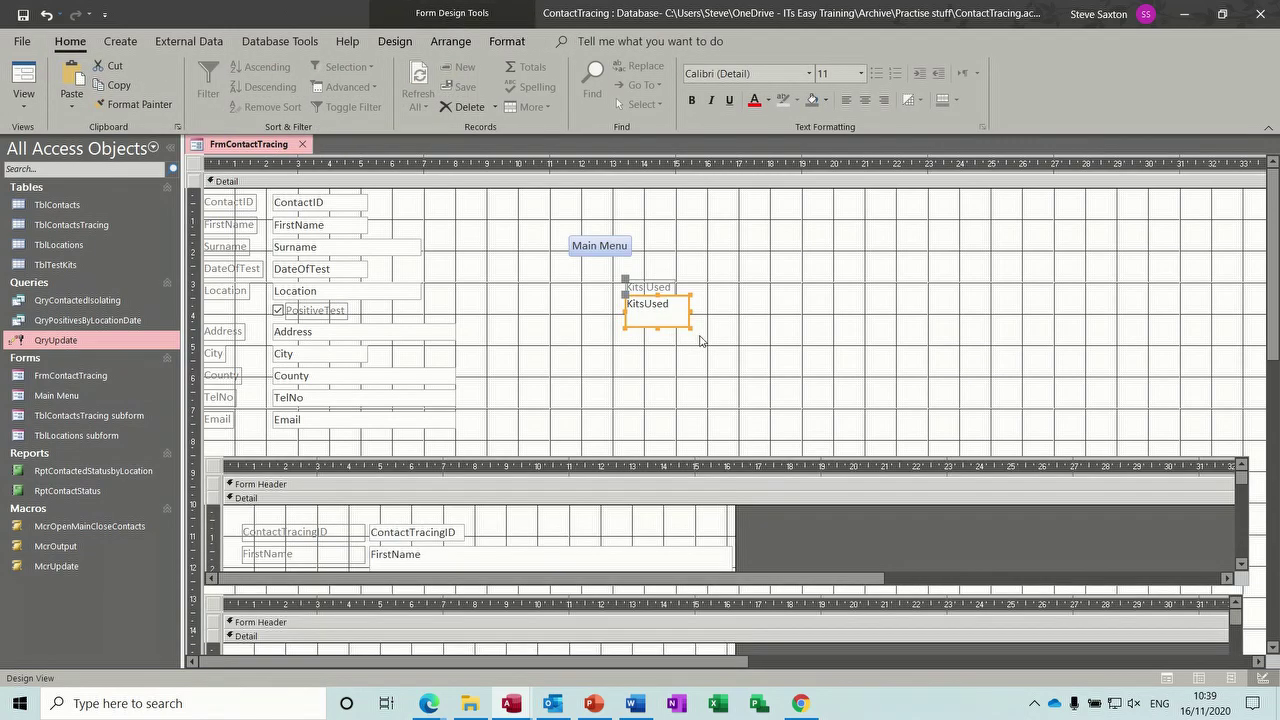
Step: Attach McrUpdate to the Kits Used box's On Lost Focus event and save the form
left_click(395, 41)
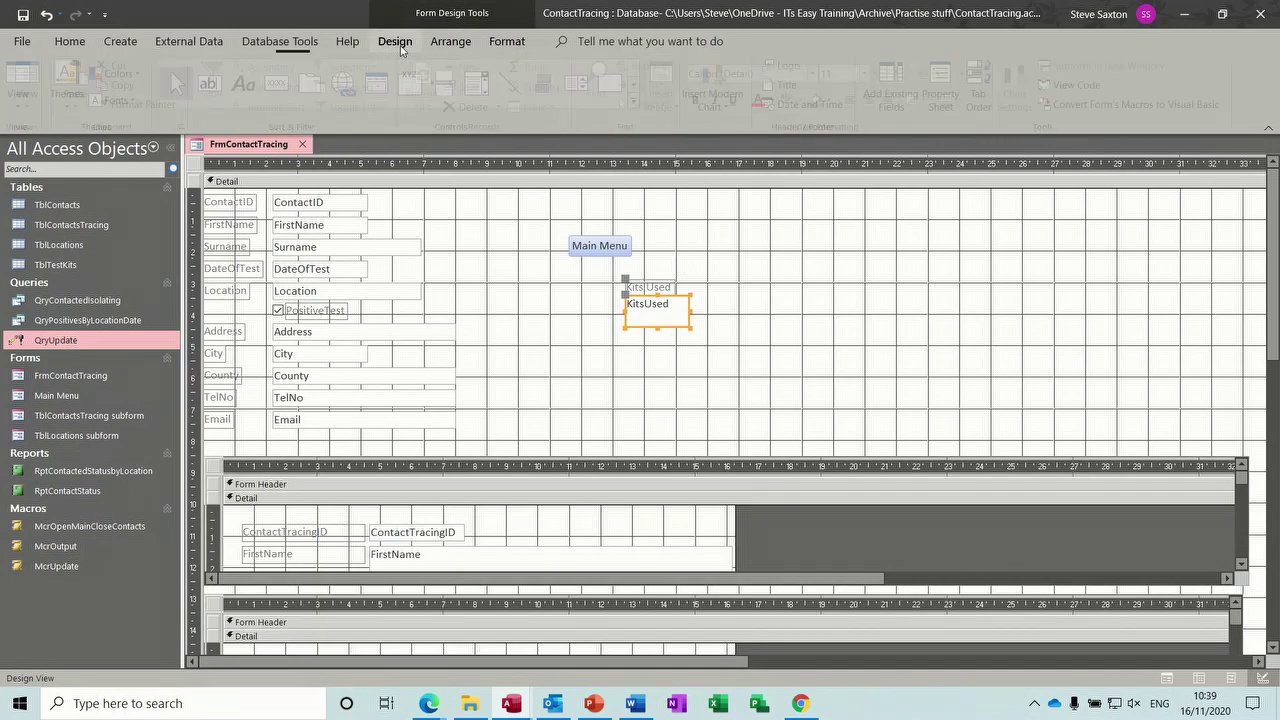
left_click(946, 90)
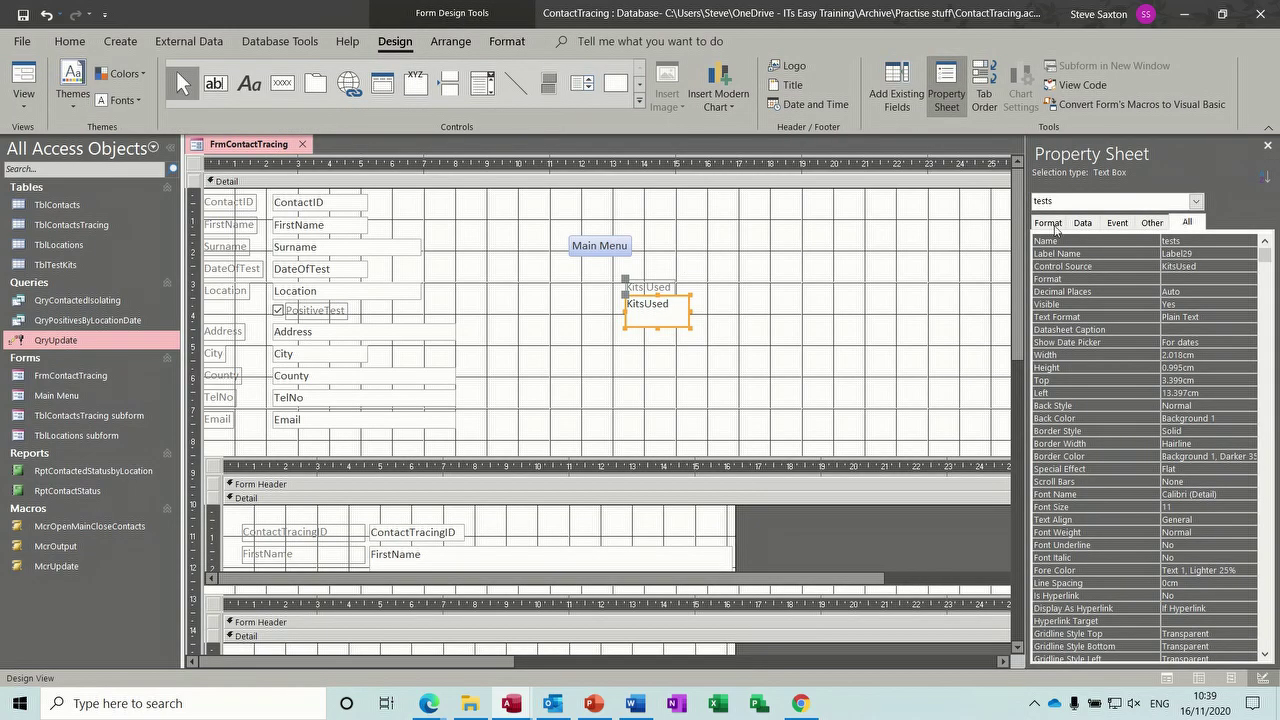
left_click(1118, 223)
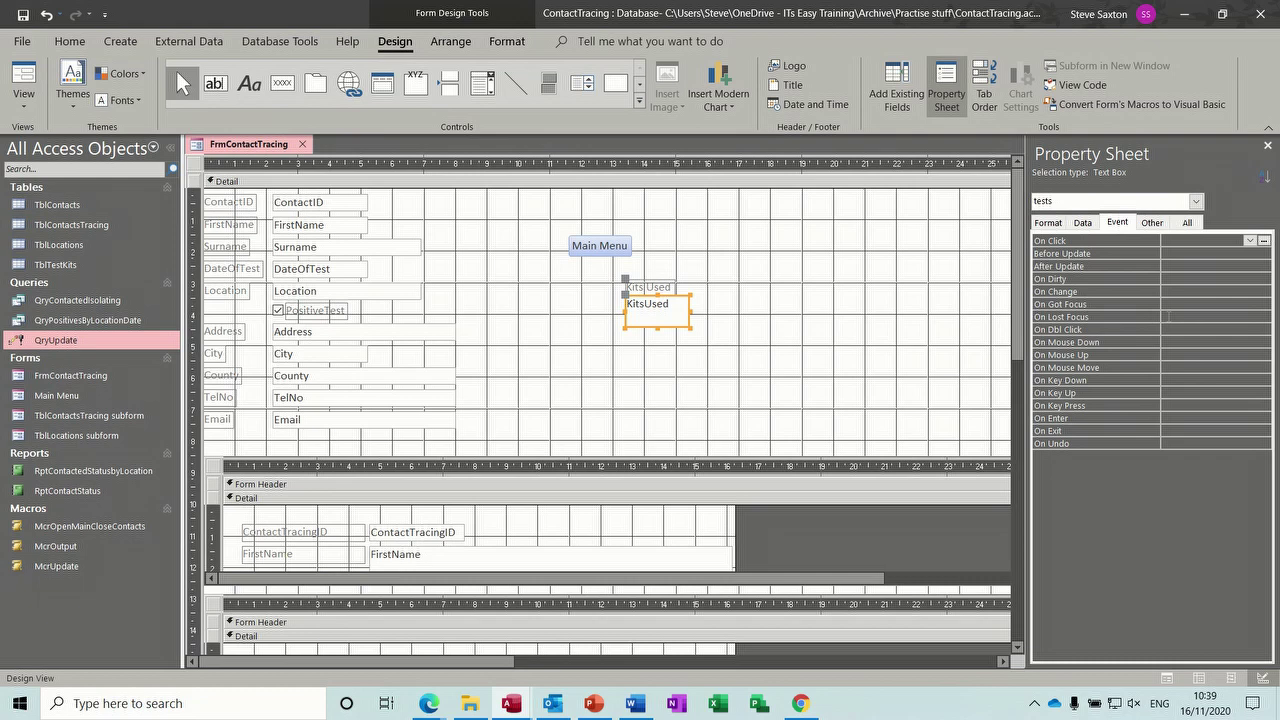
left_click(1168, 316)
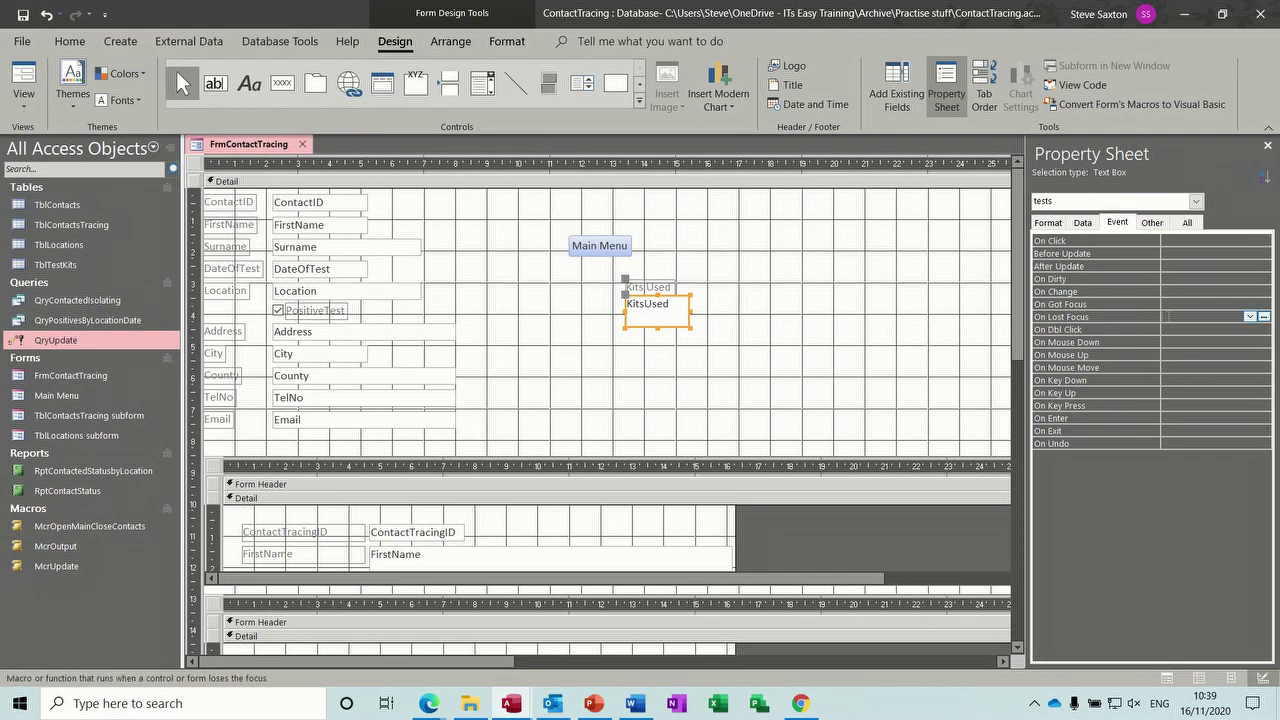
left_click(1250, 317)
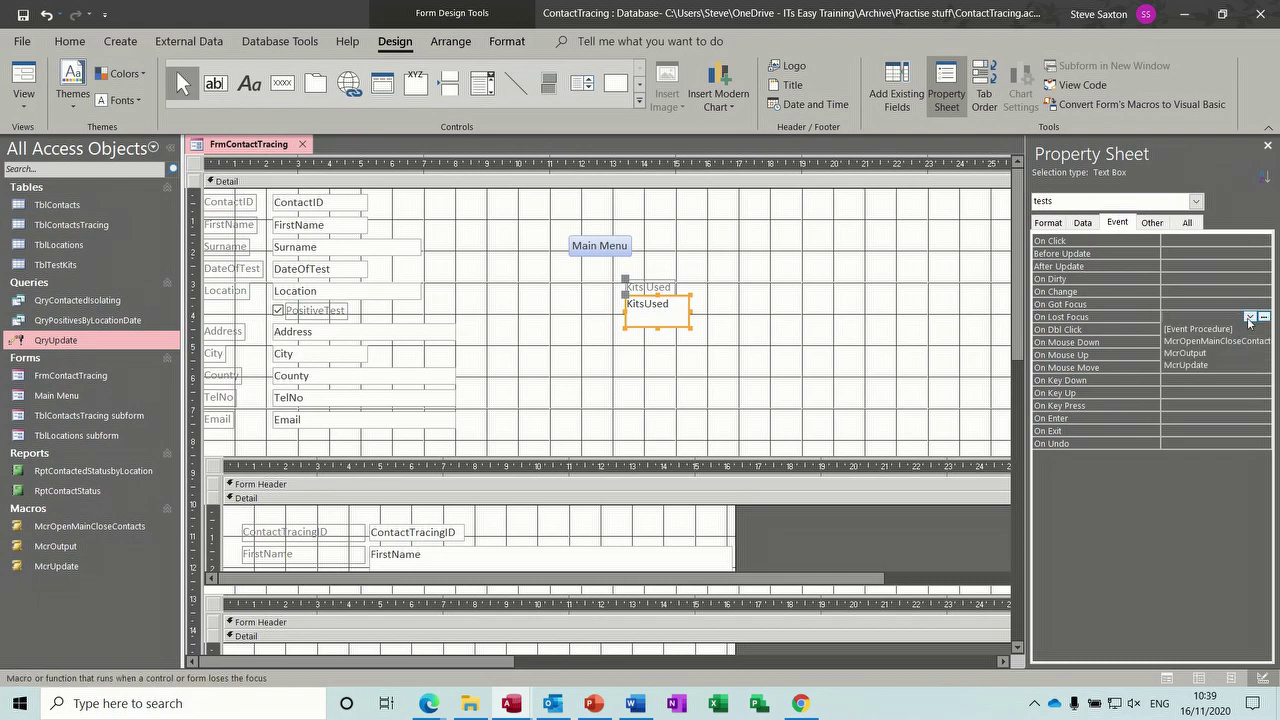
left_click(1224, 365)
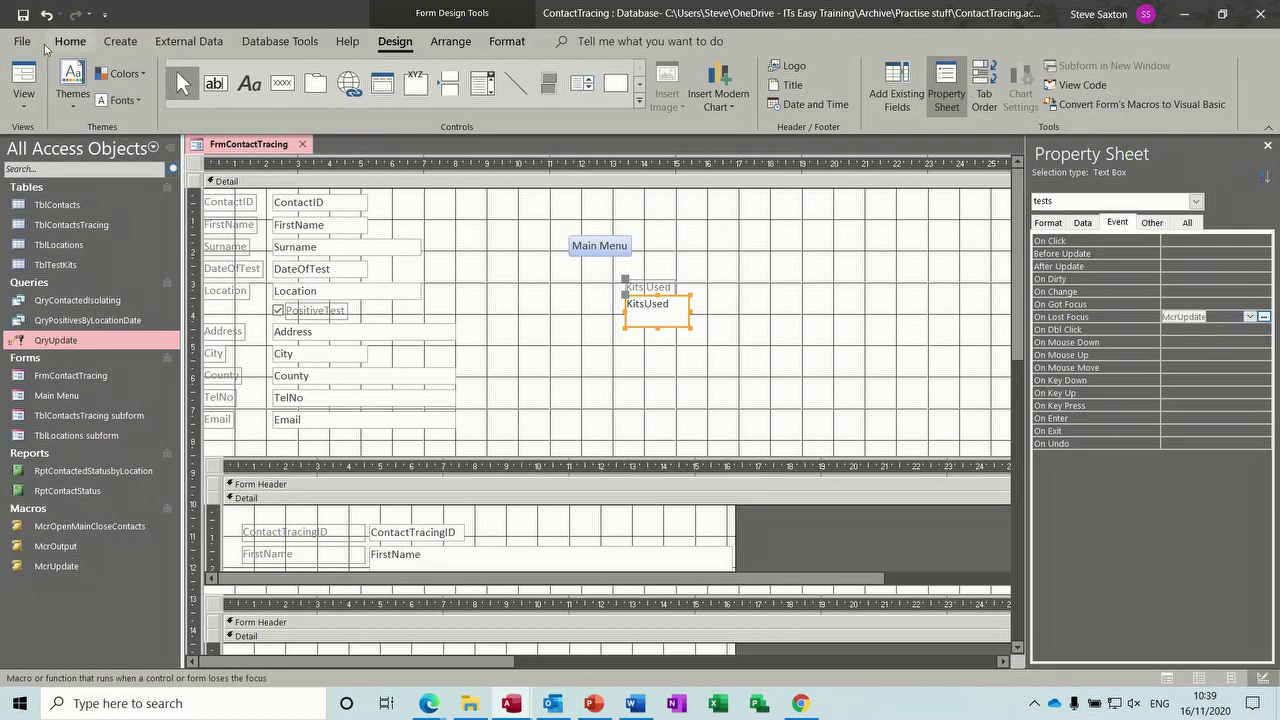
left_click(22, 14)
Step: Switch to Form View, go to contact 4, and enter 1000 in Kits Used
left_click(31, 84)
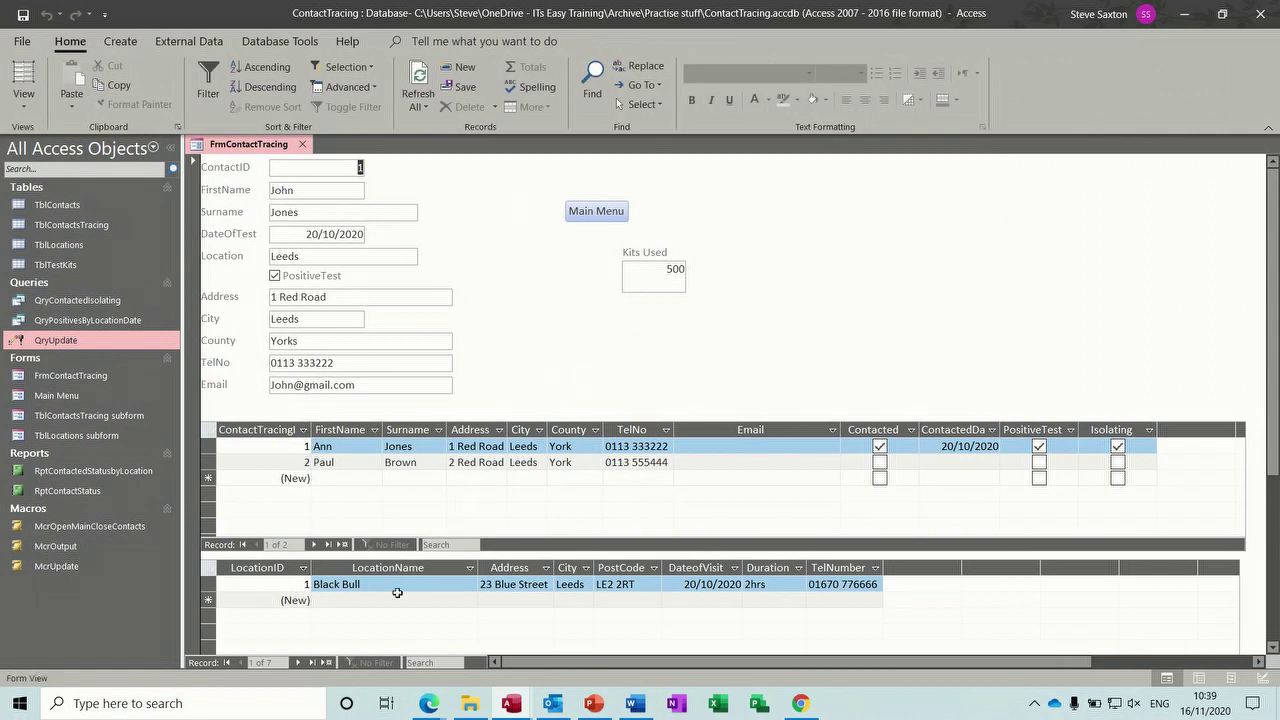
left_click(297, 662)
left_click(297, 662)
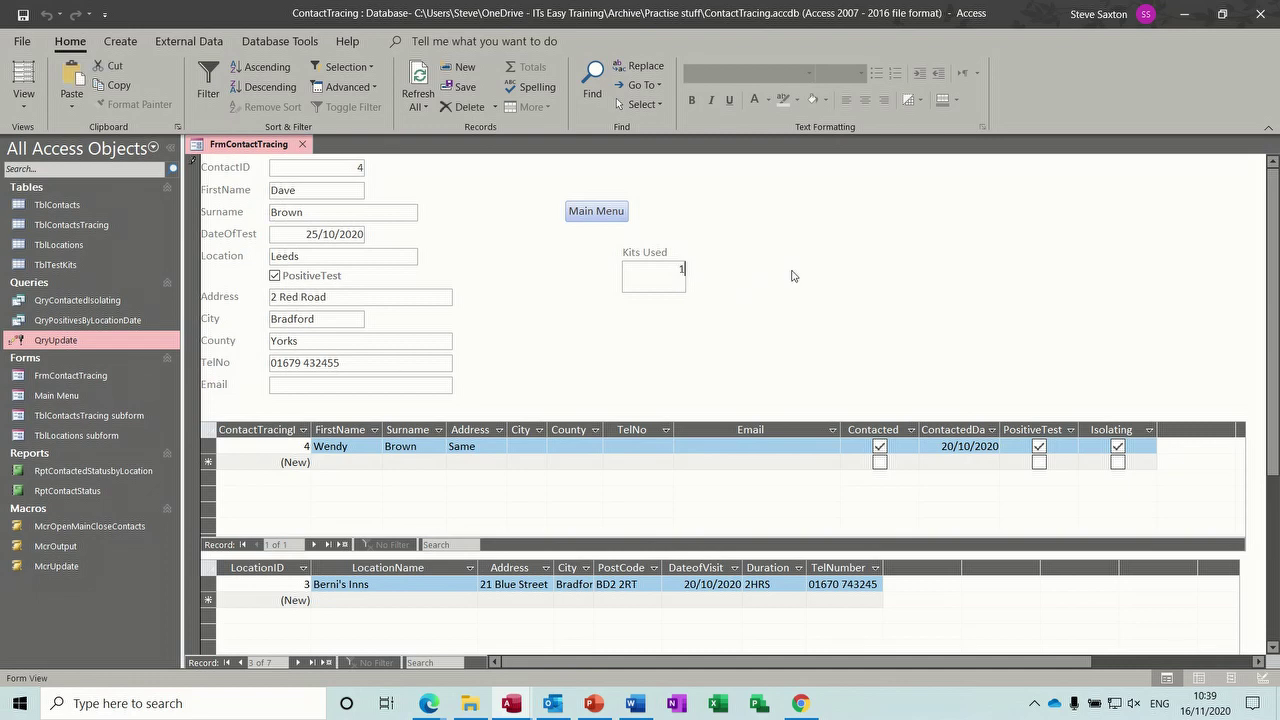
type("000")
left_click(436, 346)
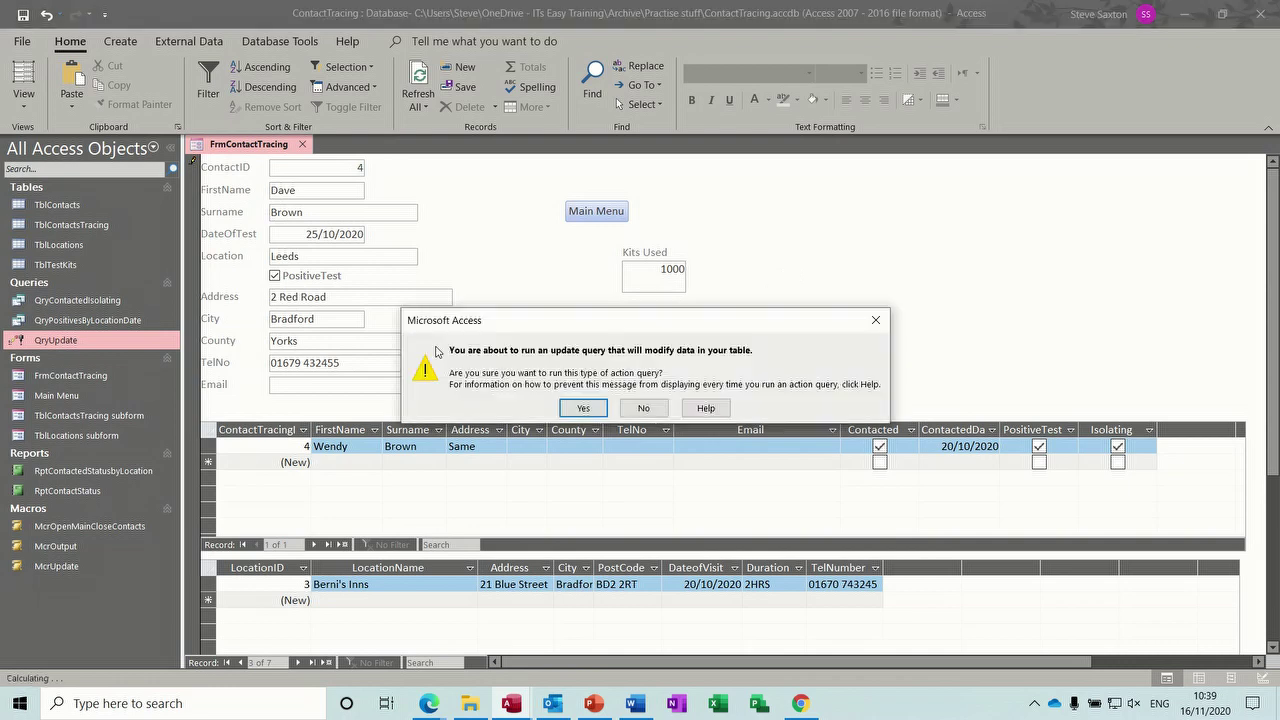
Step: Accept both update prompts, then check TblTestKits at 1501 used, 3499 remaining and close it
left_click(582, 408)
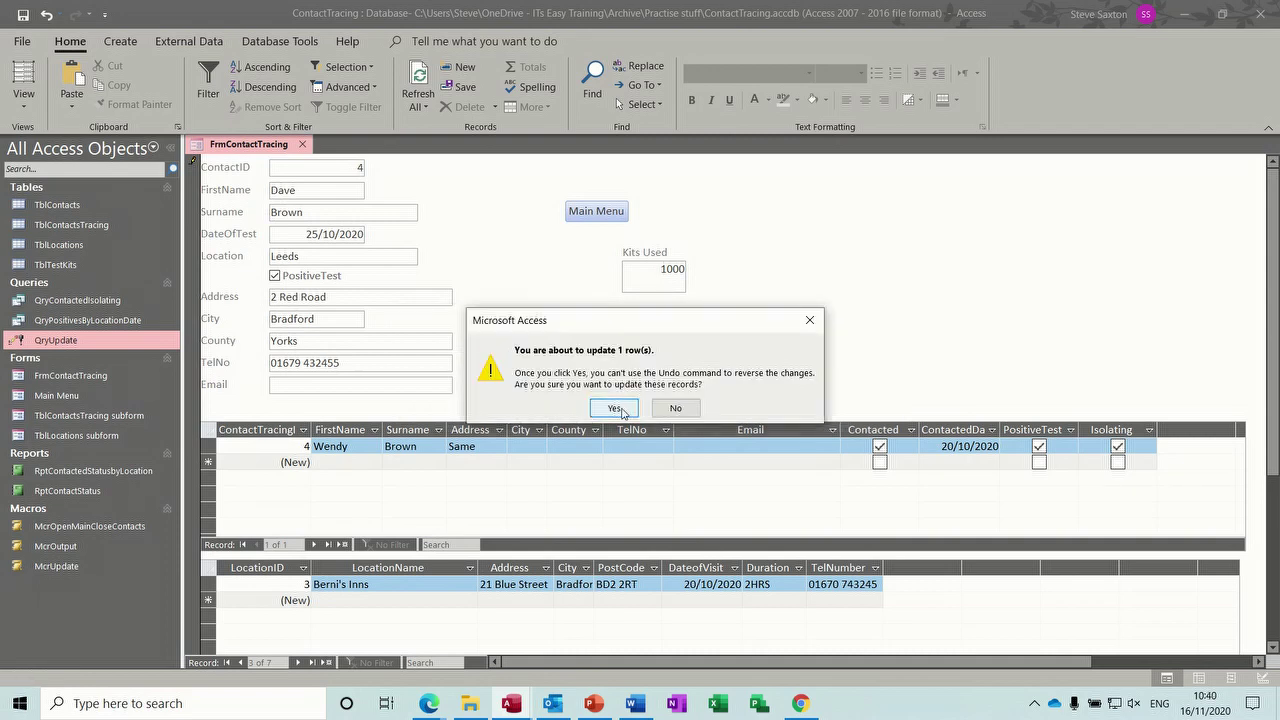
left_click(616, 408)
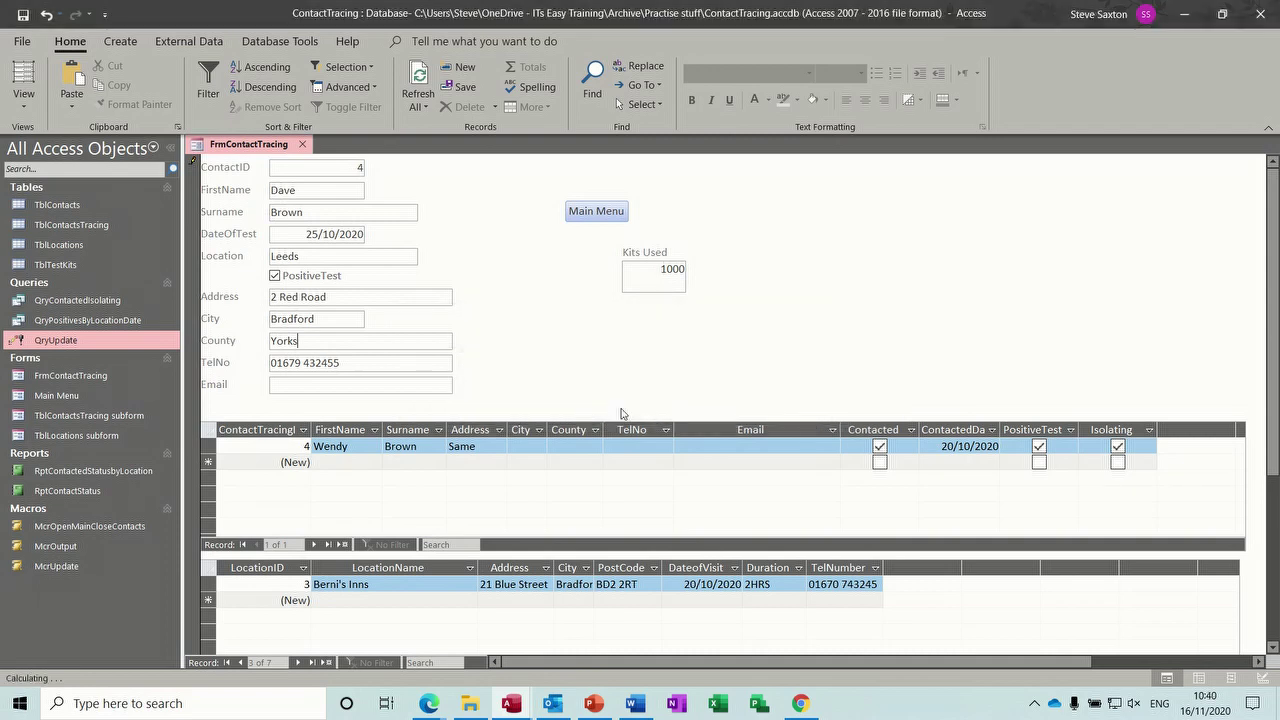
double_click(105, 265)
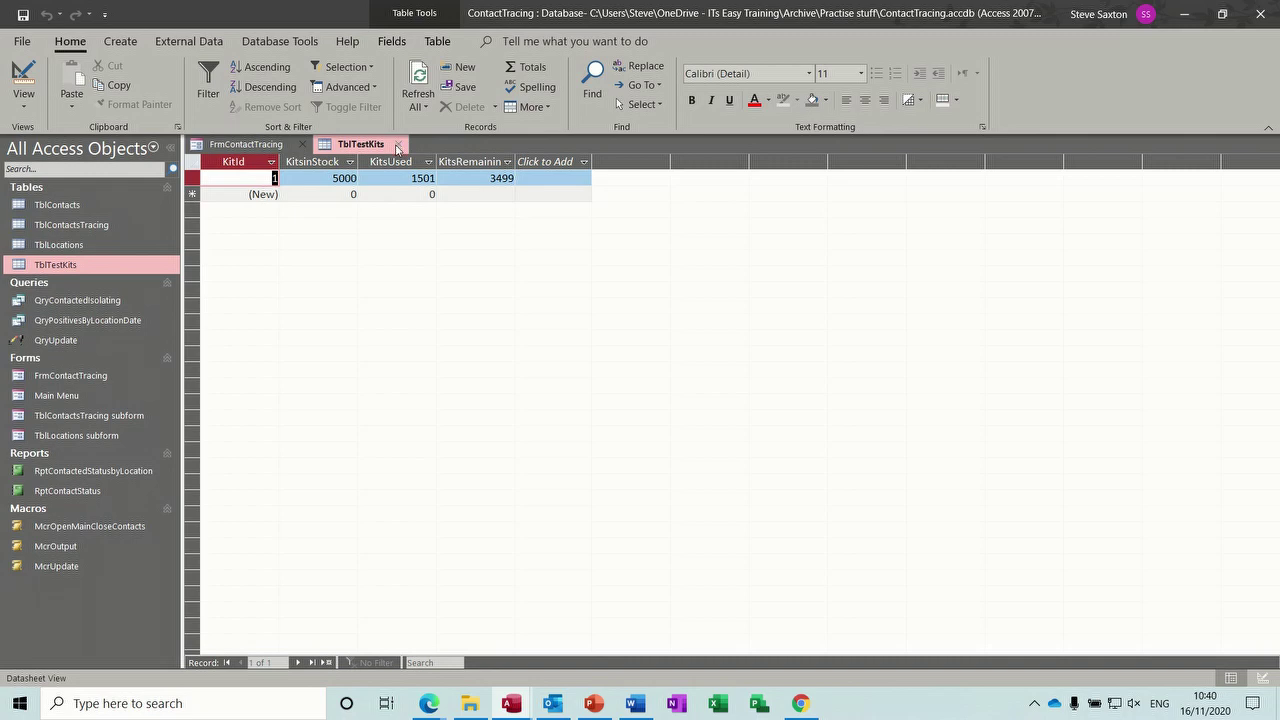
left_click(398, 144)
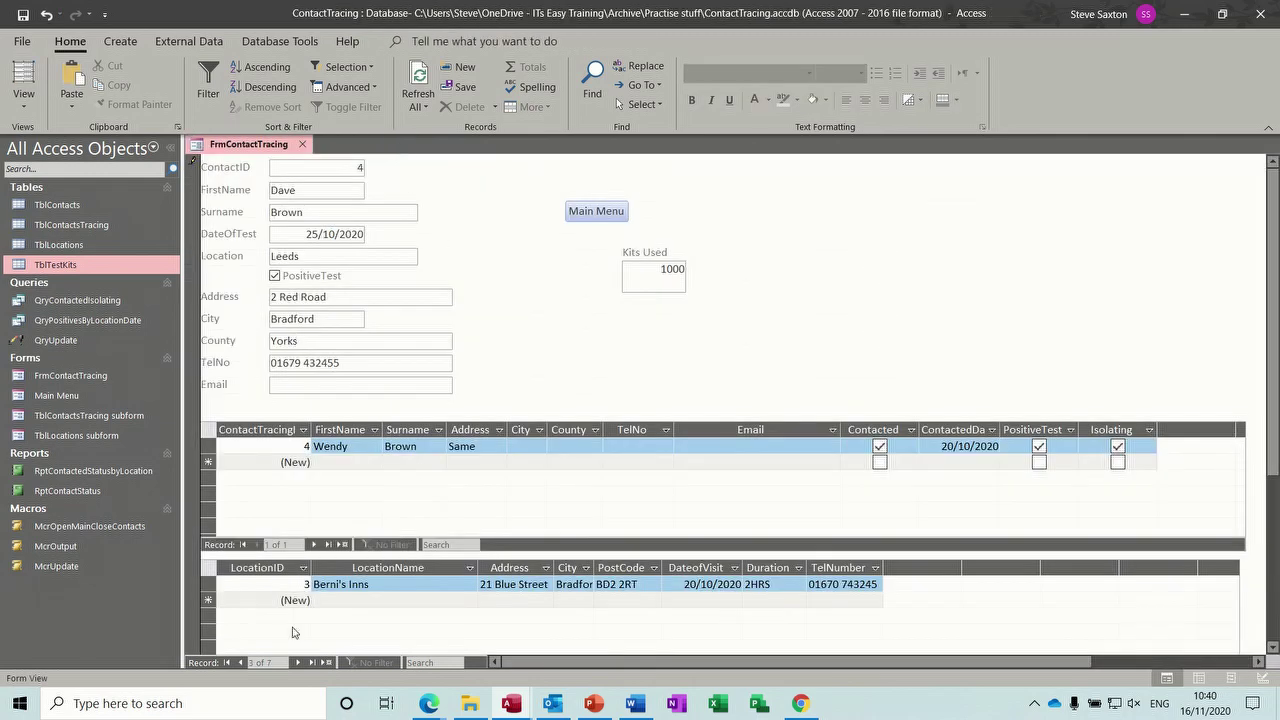
Step: On contact 5, enter 500 kits used, accept the update, and verify TblTestKits at 2001/2999
left_click(297, 662)
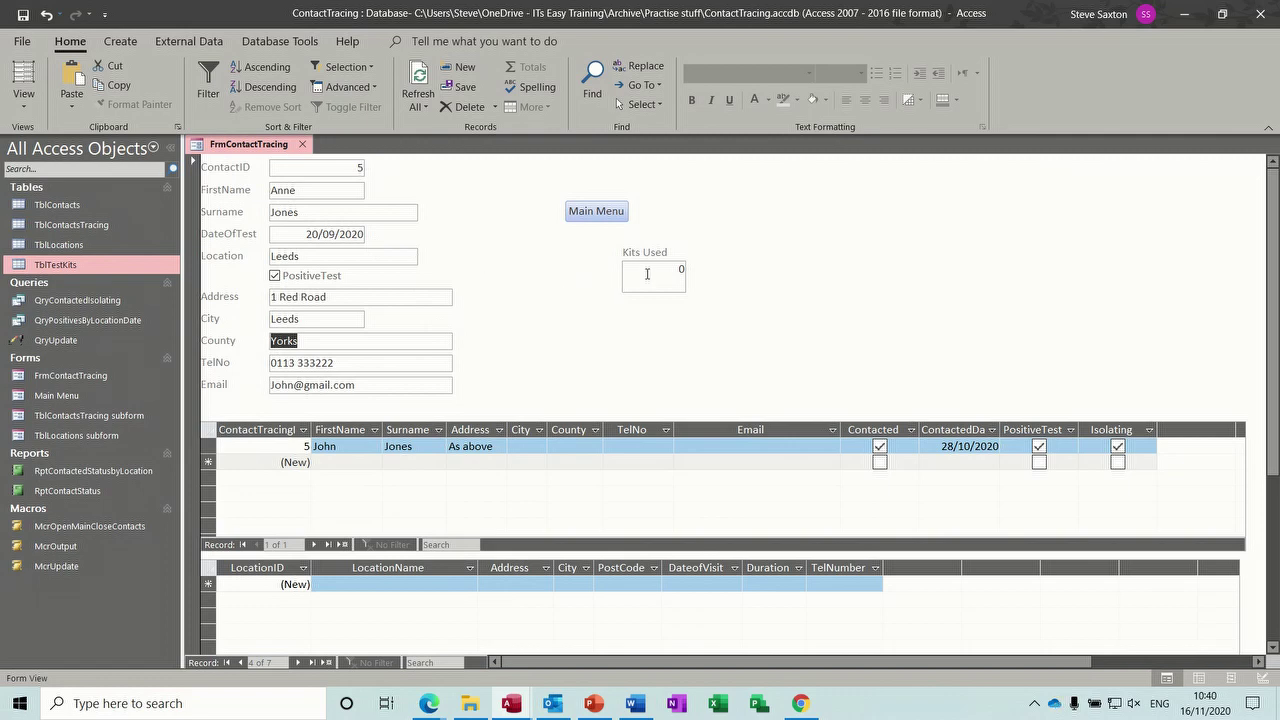
left_click_drag(664, 271, 683, 269)
type("500")
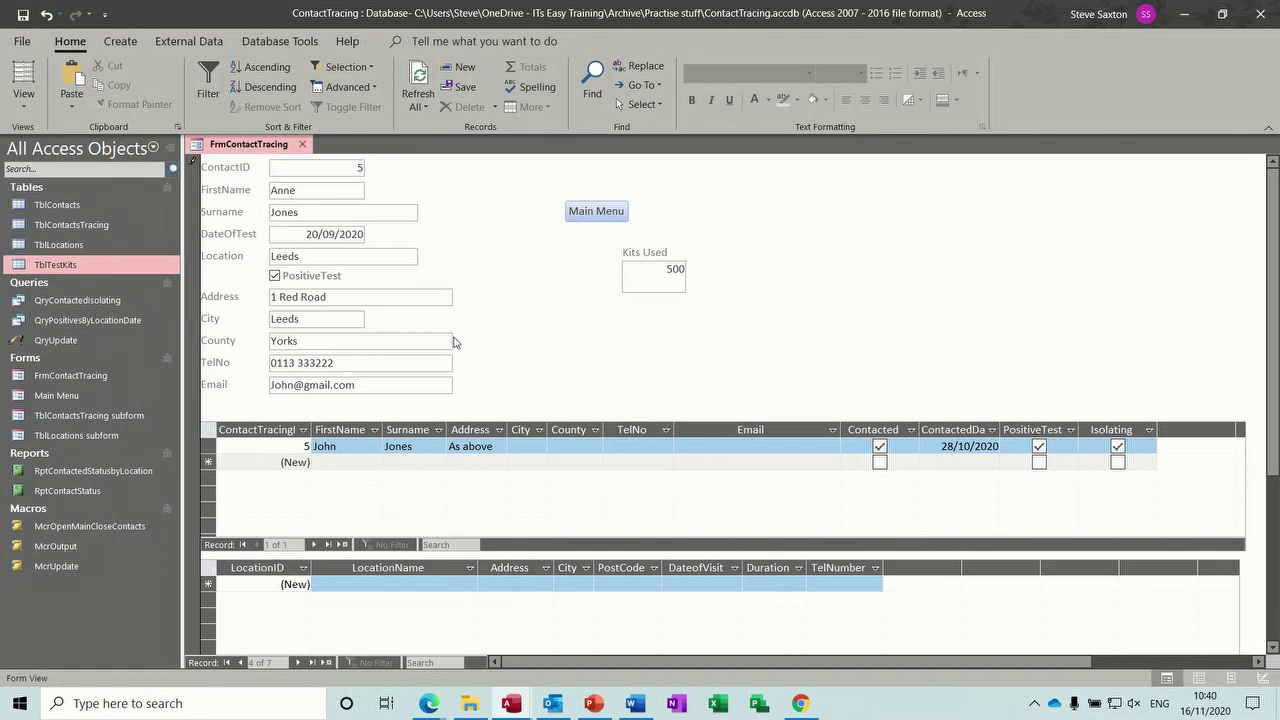
key("Return")
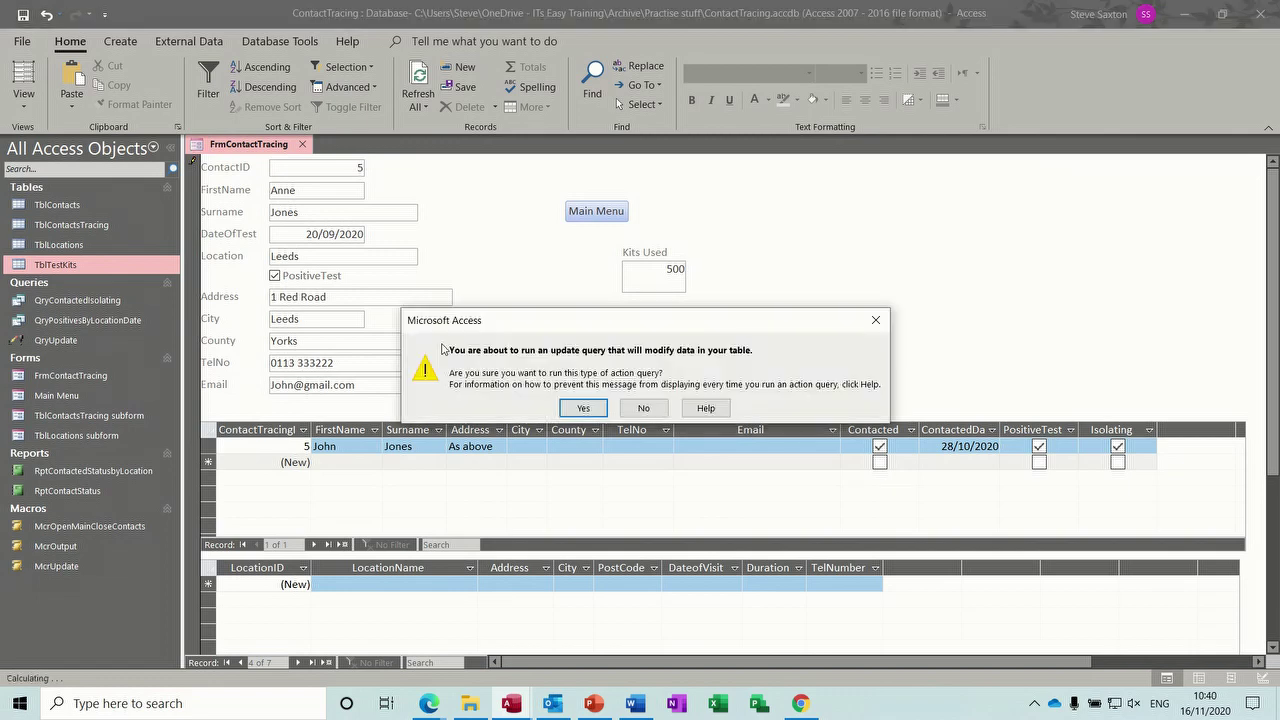
left_click(580, 408)
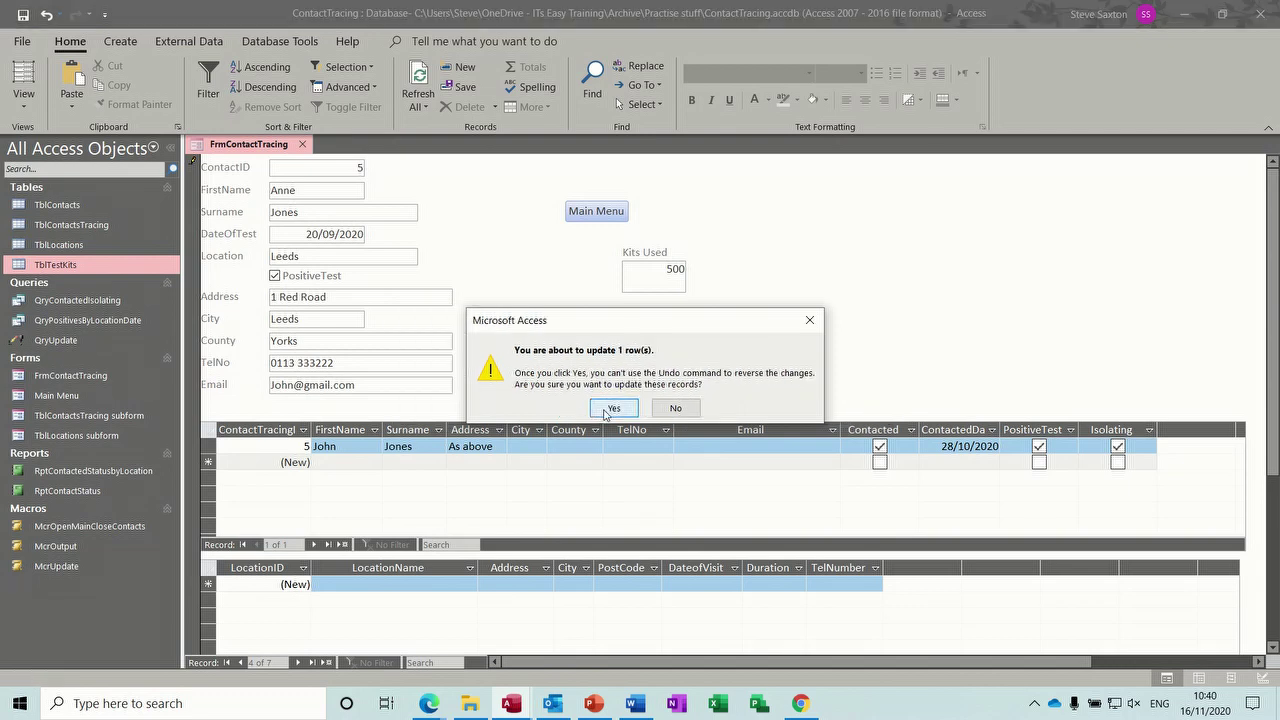
left_click(608, 408)
double_click(95, 266)
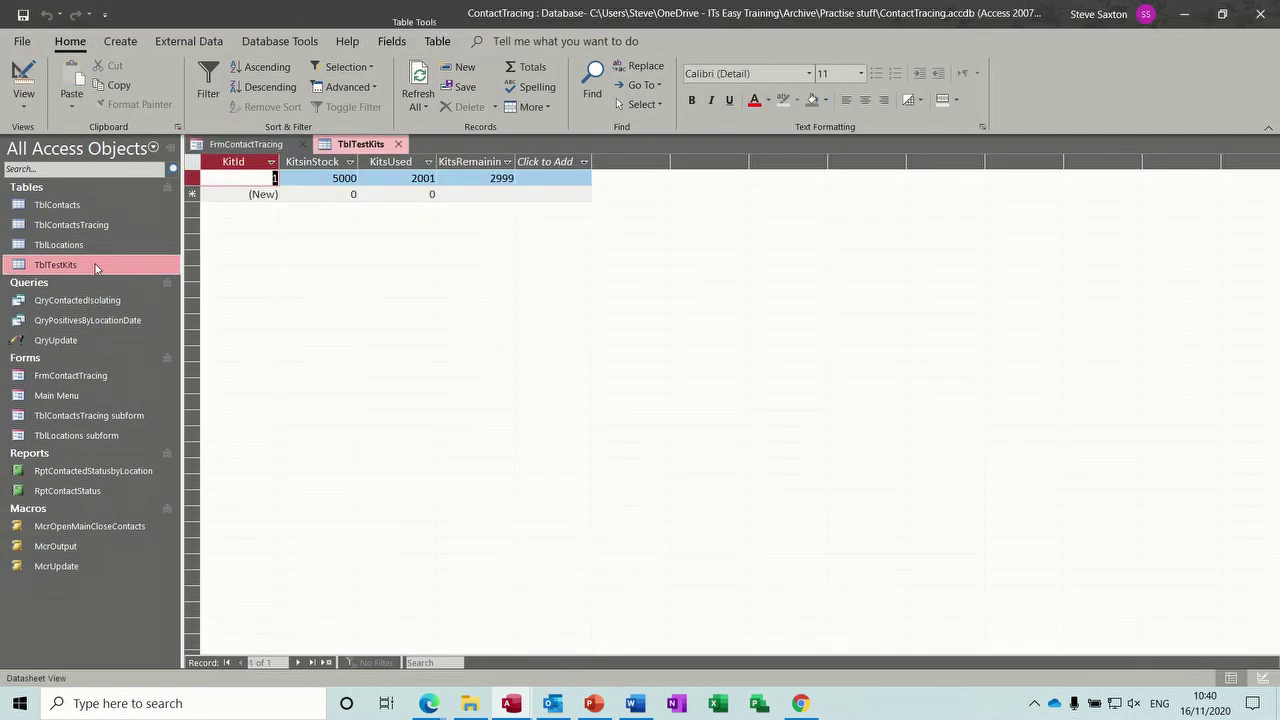
left_click(399, 145)
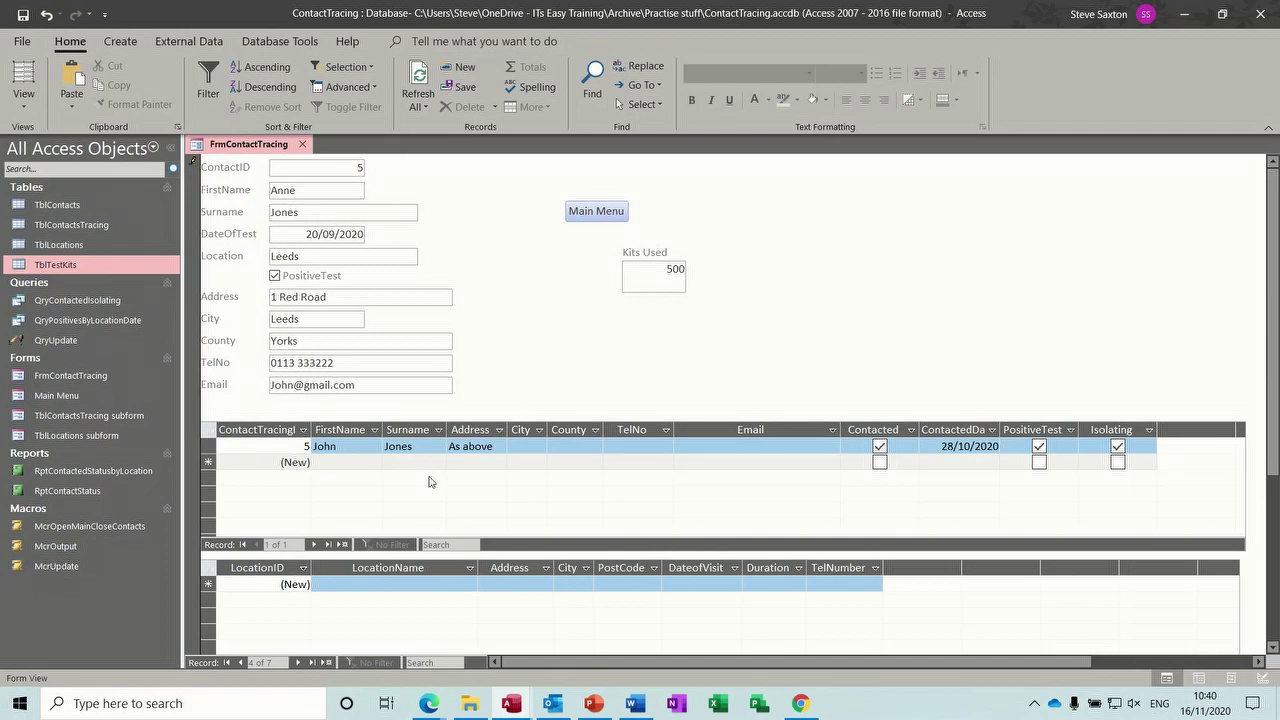
Step: On contact 6, enter 1000 kits used, accept the update, and open TblTestKits showing 3001/1999
left_click(297, 662)
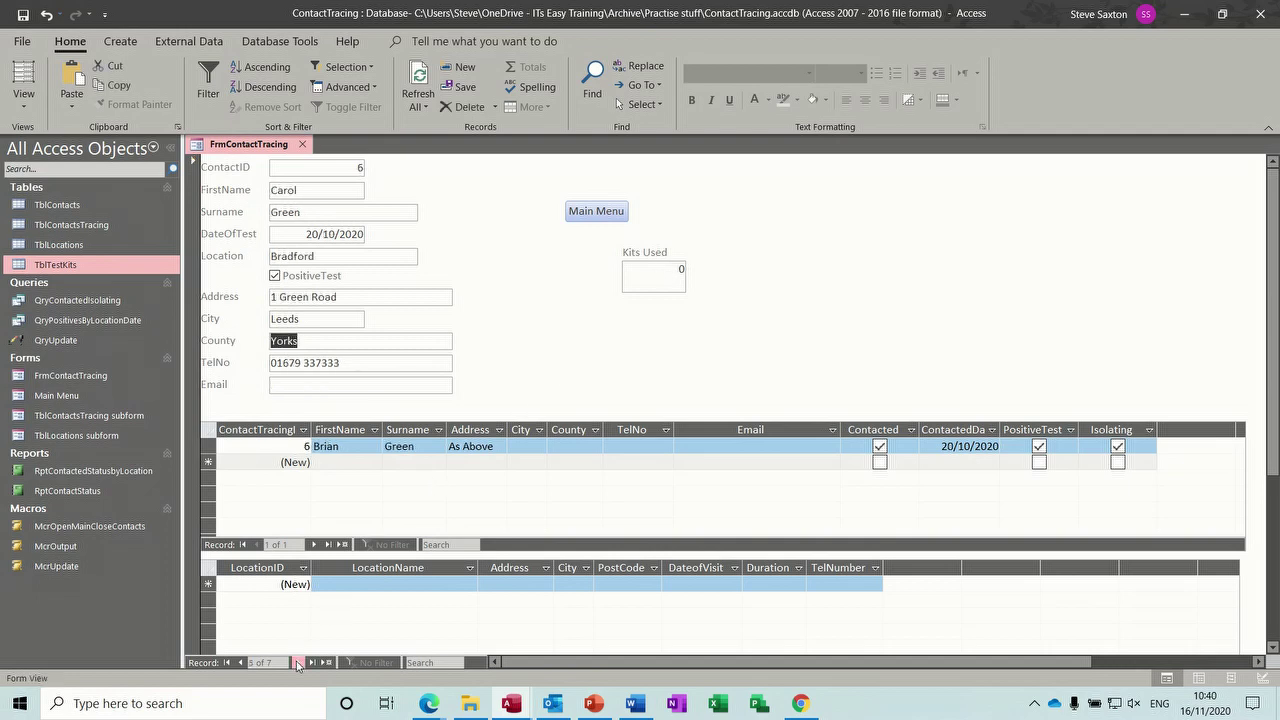
left_click(680, 271)
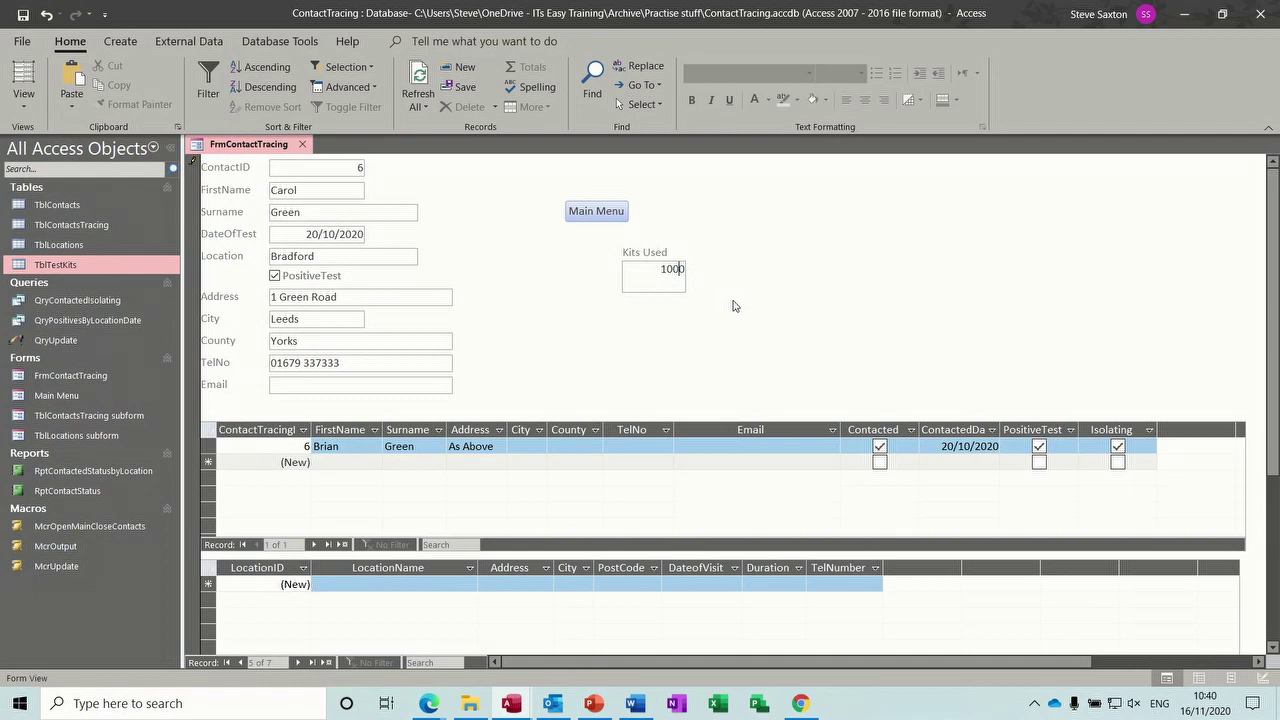
key("Return")
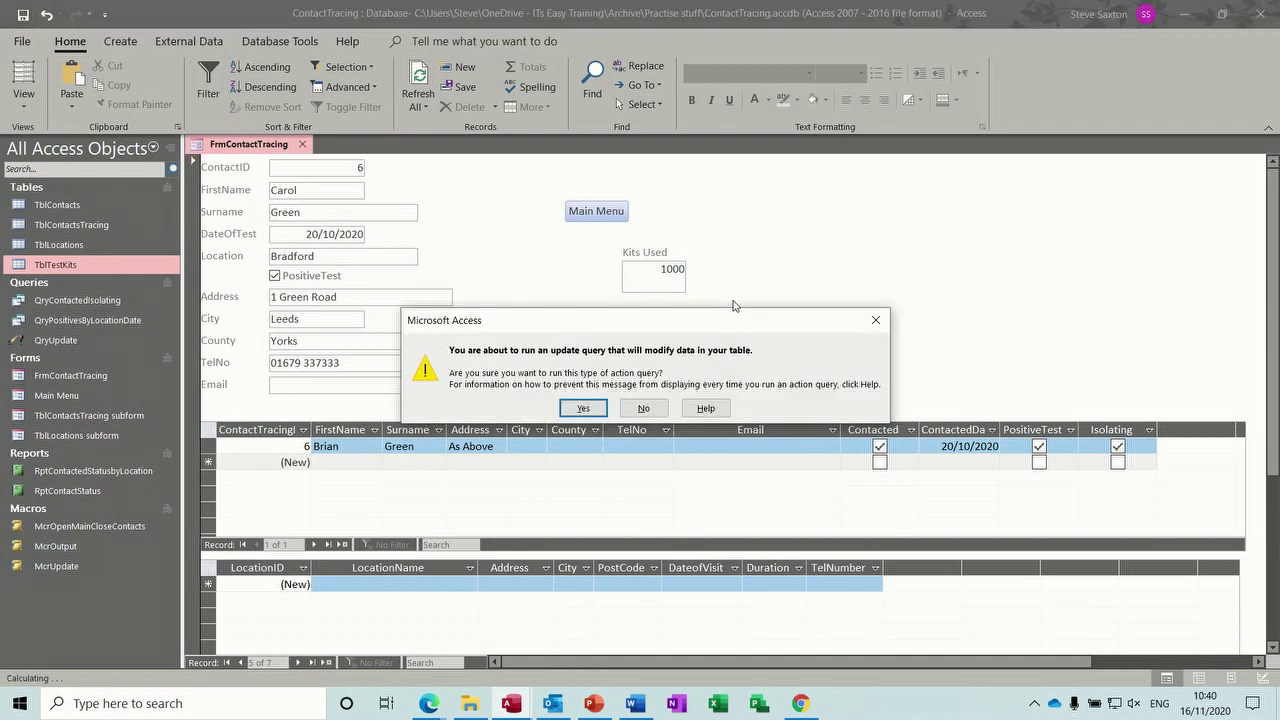
left_click(583, 409)
left_click(609, 407)
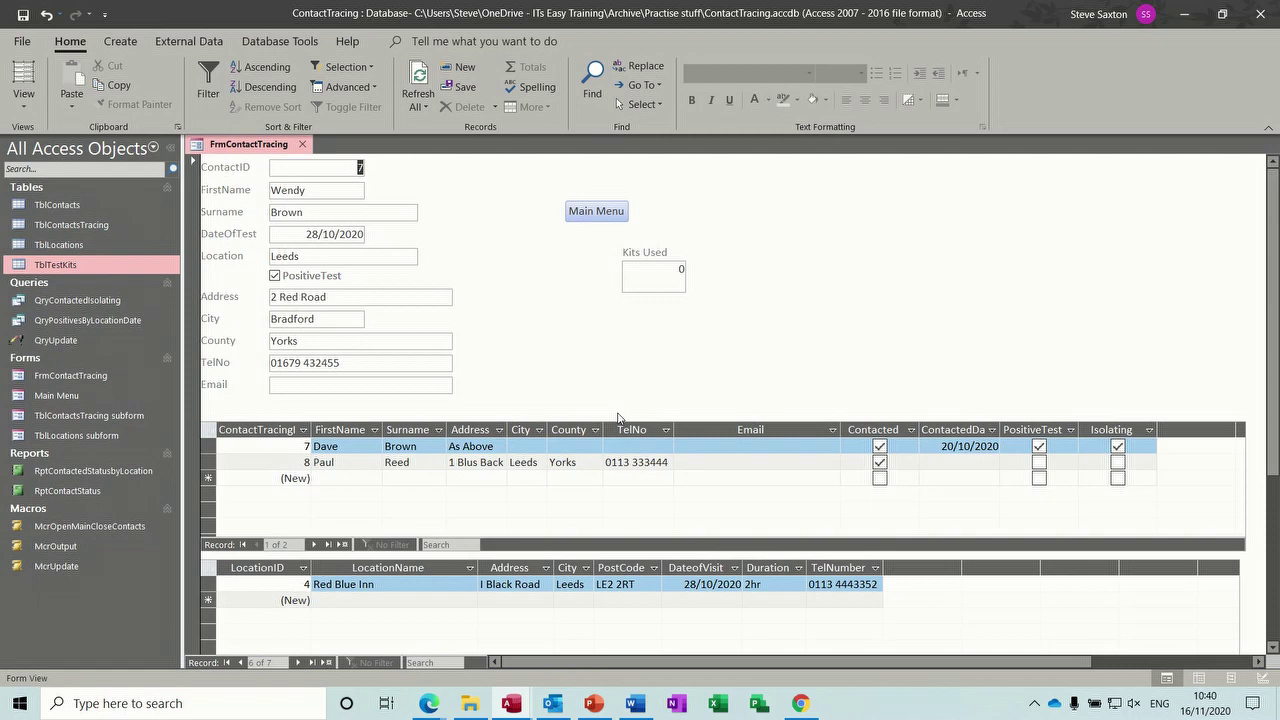
double_click(56, 265)
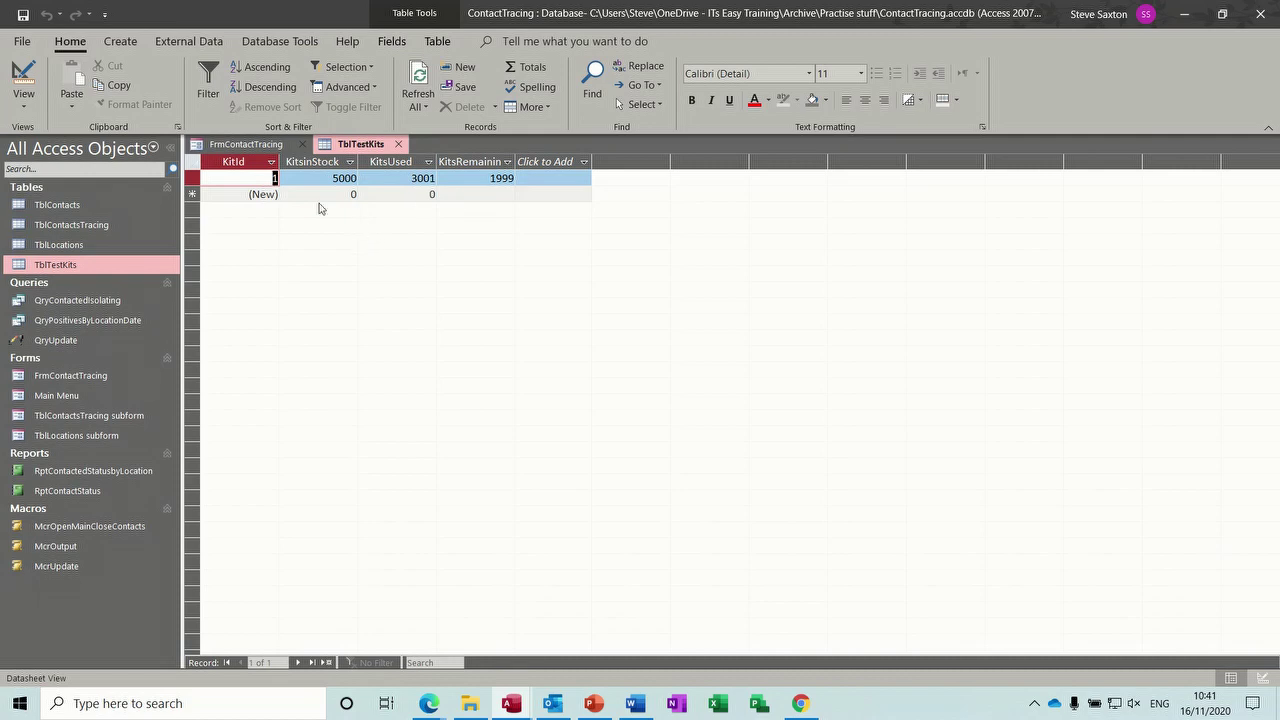
Step: Return to the contact form, reopen TblTestKits, and open the Main Menu form
left_click(248, 145)
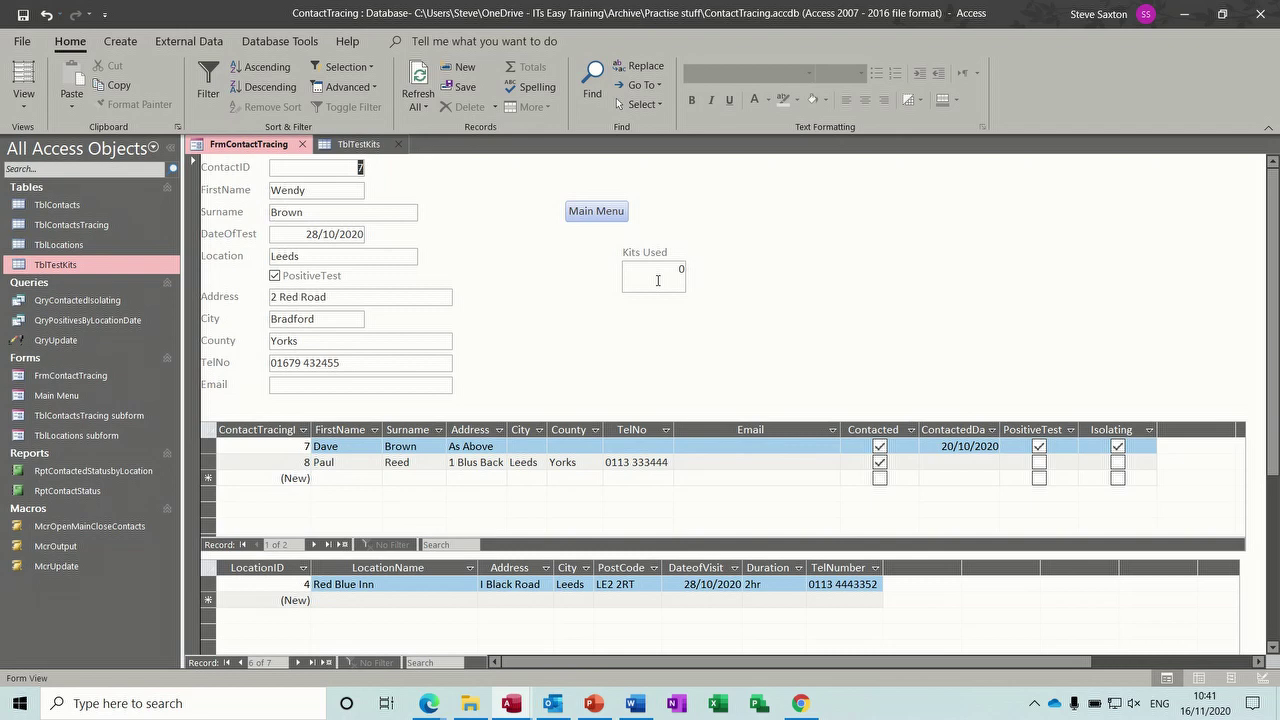
double_click(55, 266)
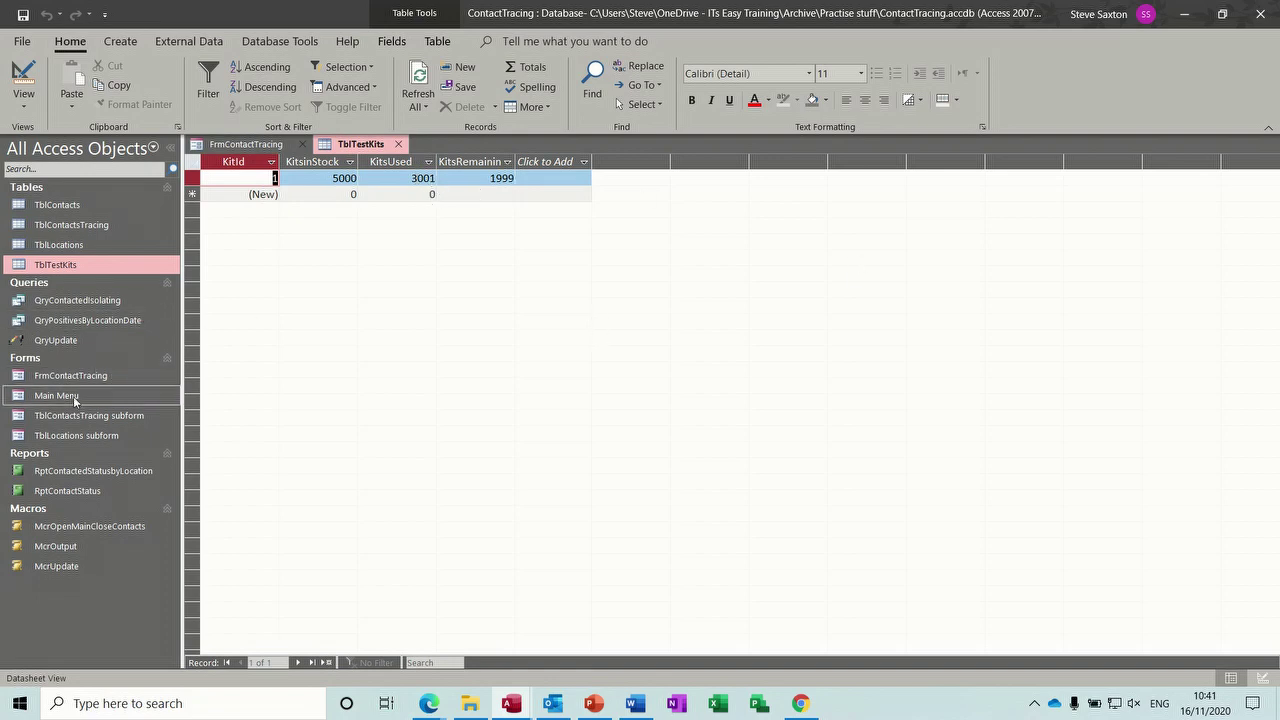
double_click(57, 396)
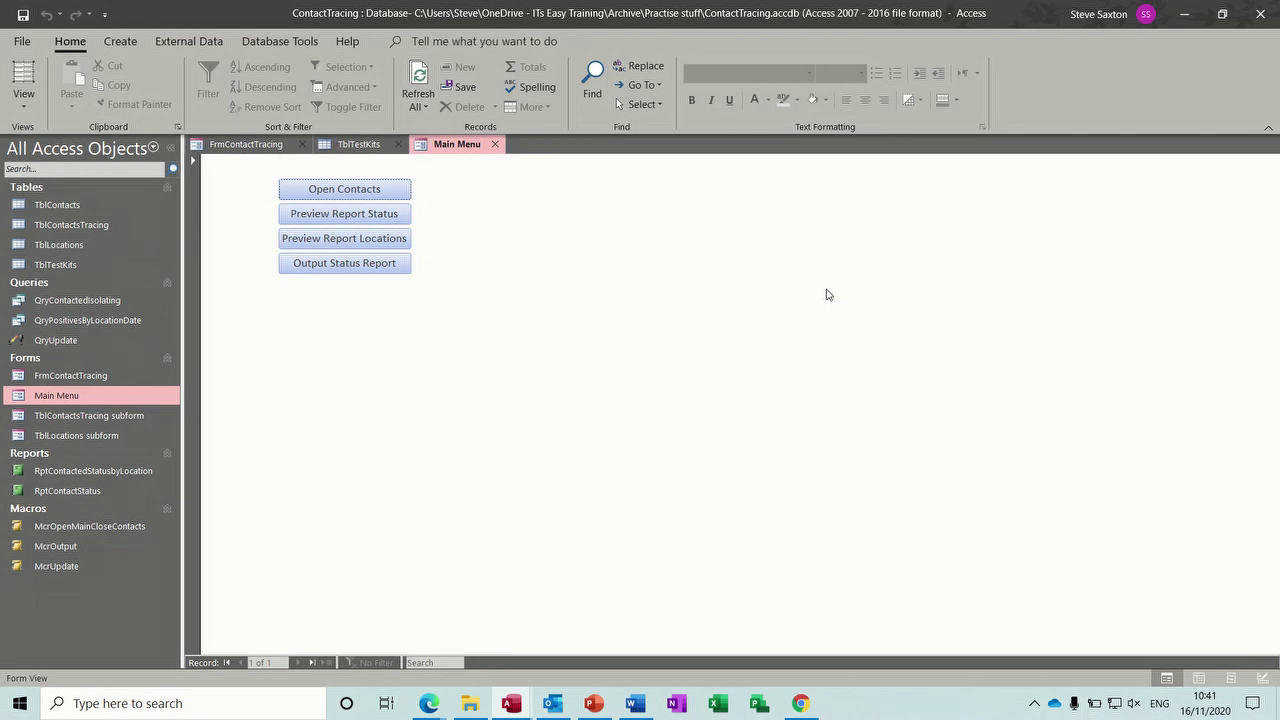